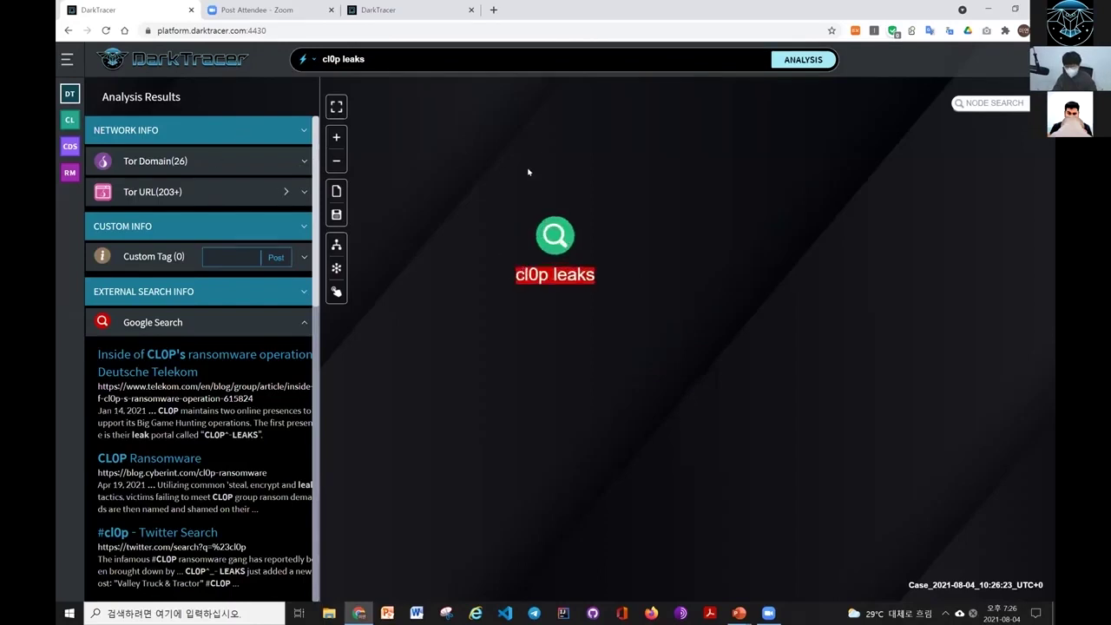
Step: Open the captured miami-edu page from the Tor URL results and read through its leak content
click(240, 192)
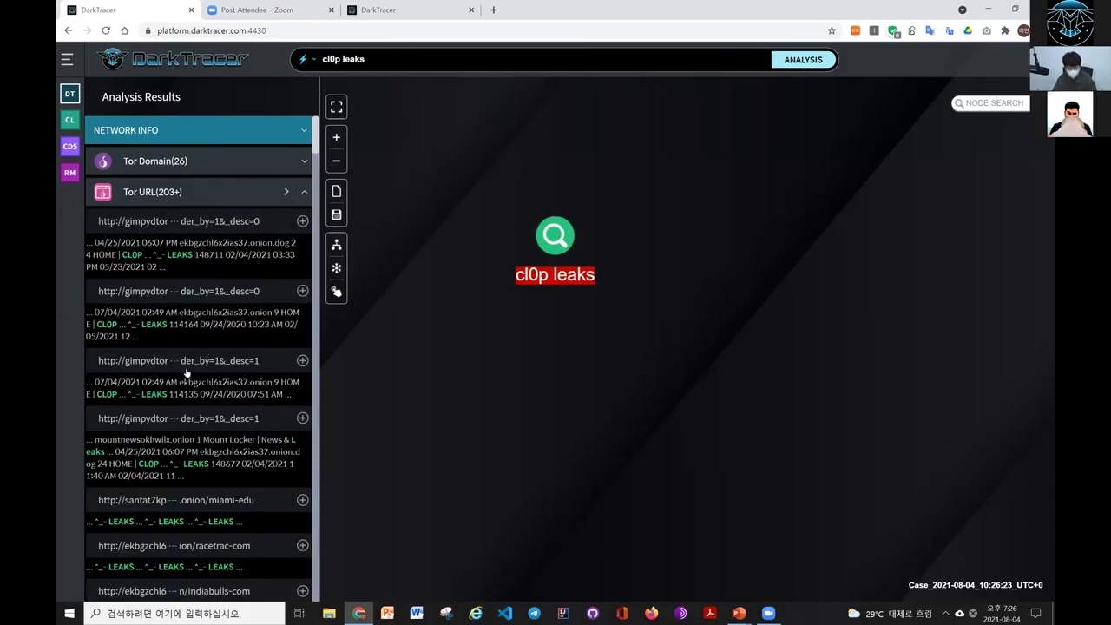
click(373, 59)
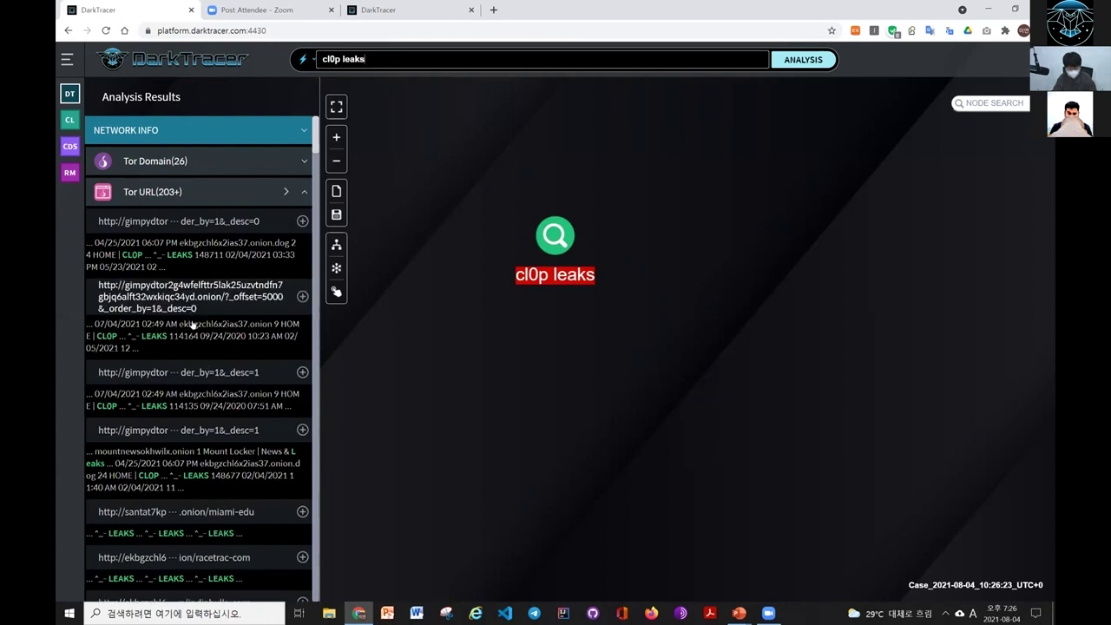
scroll(199, 366, down, 1)
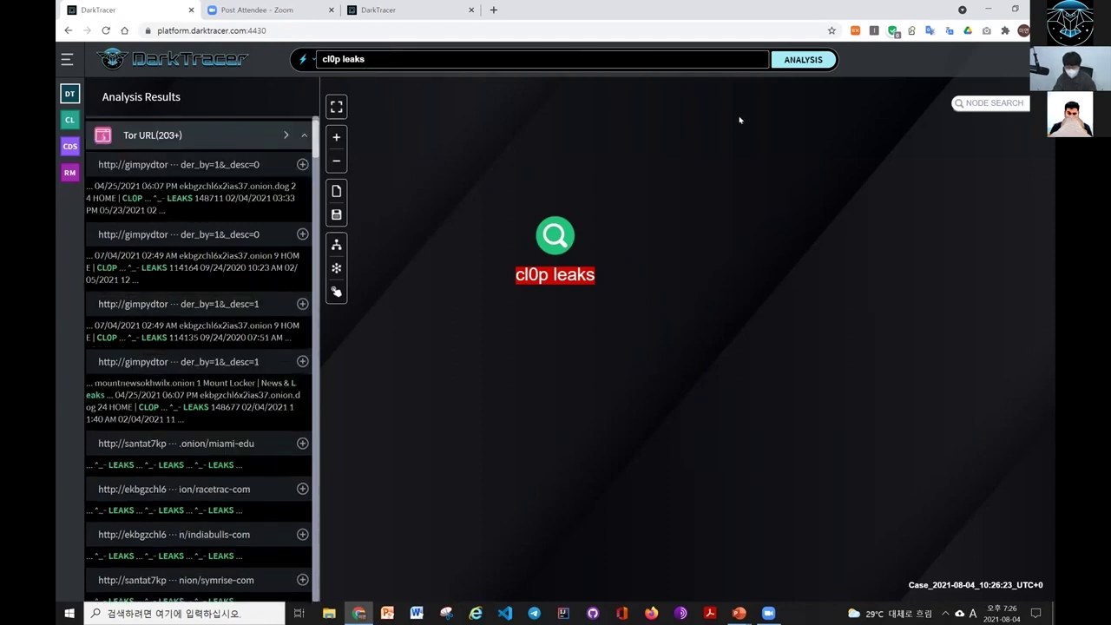
scroll(198, 366, down, 1)
click(177, 325)
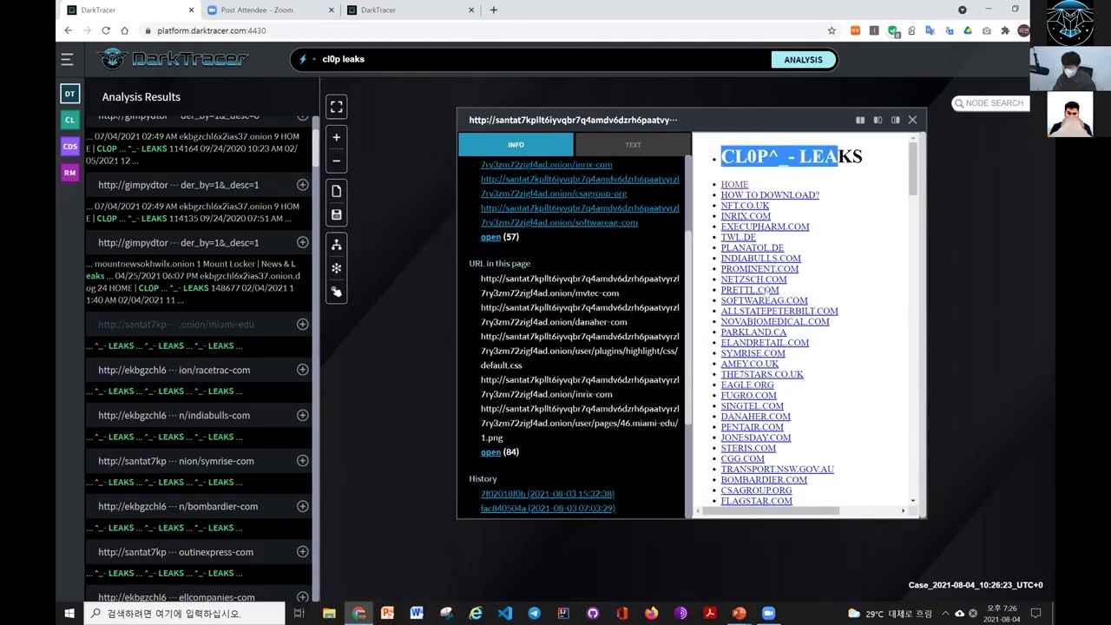
scroll(758, 255, down, 6)
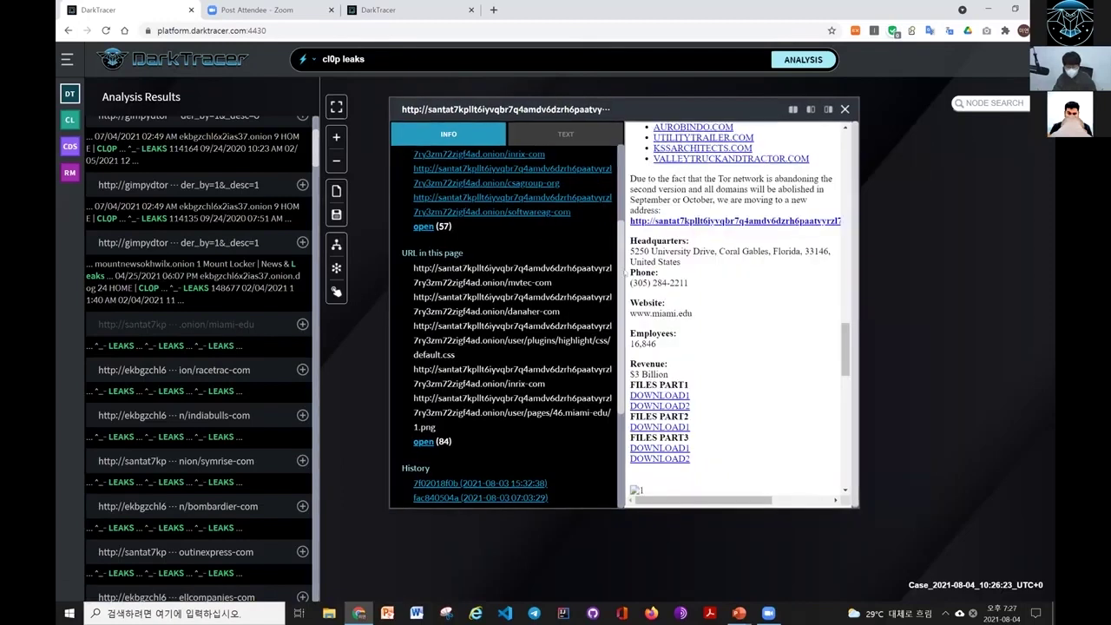
Step: Open the details of the Tor domain ekbgzchl6x2ias37.onion and unblur its screenshot
click(156, 189)
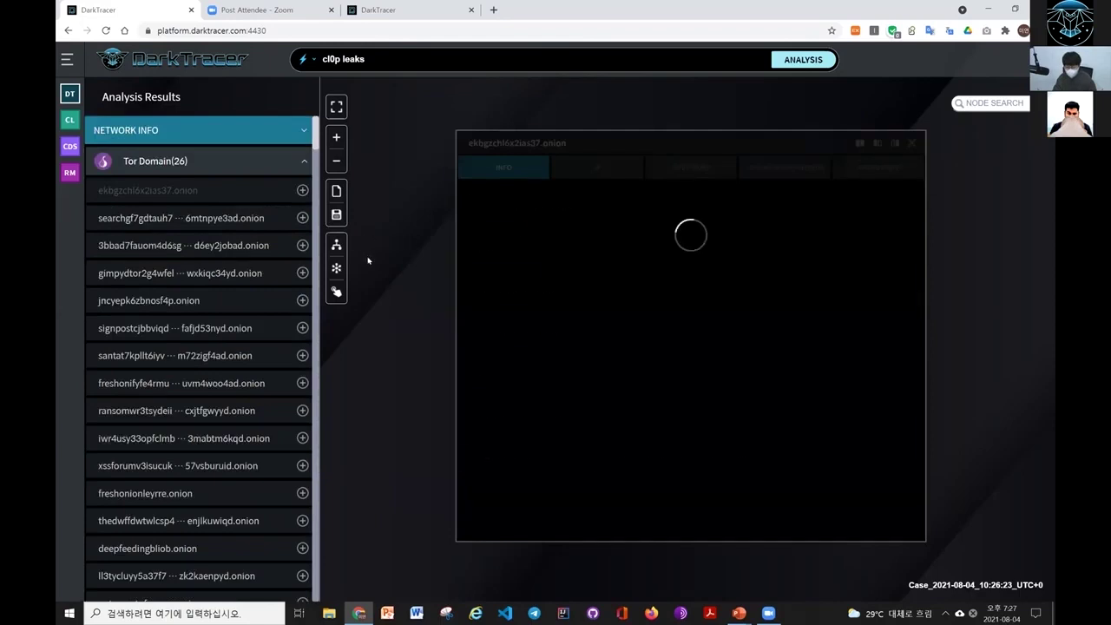
drag(475, 136, 525, 105)
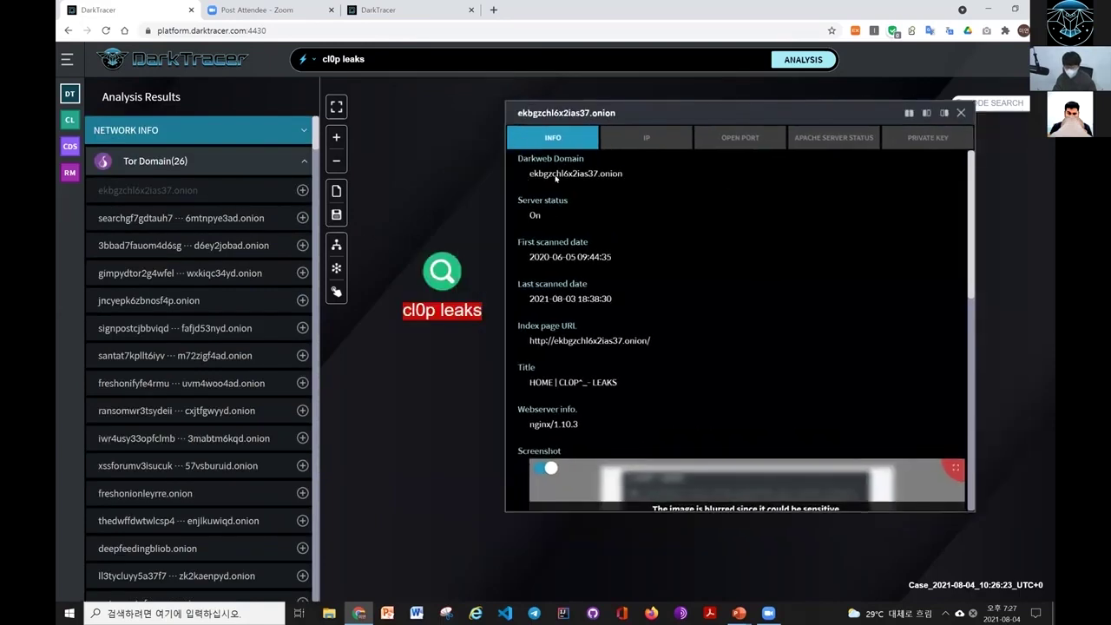
scroll(550, 239, down, 5)
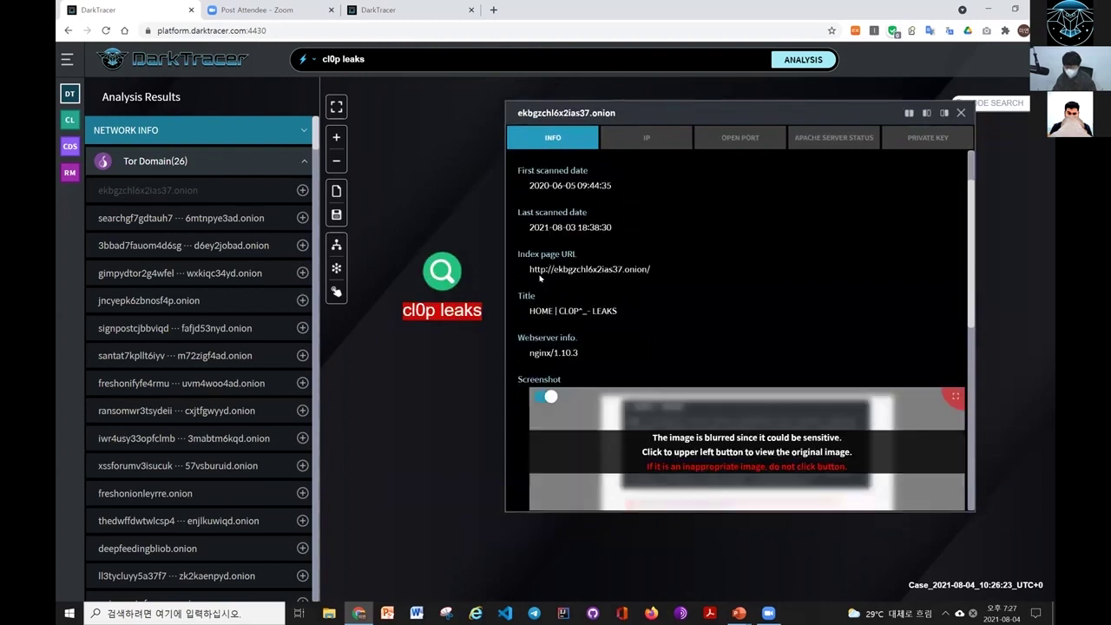
click(545, 234)
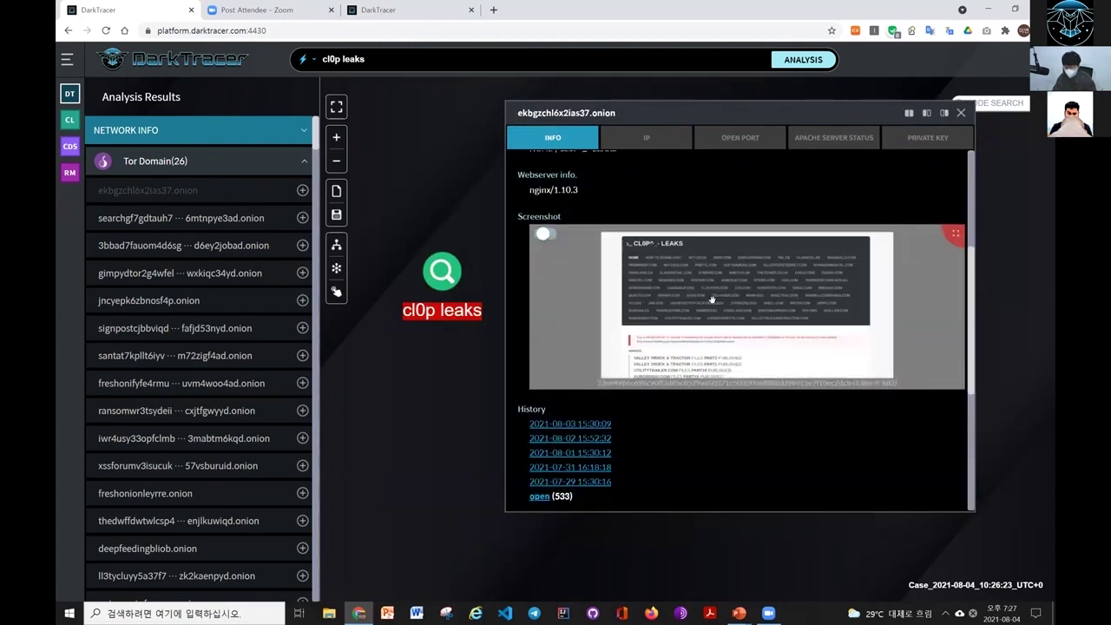
Step: Enlarge the CL0P^_- LEAKS screenshot to examine the listed sites, and close the domain details
drag(669, 292, 597, 285)
scroll(598, 285, up, 5)
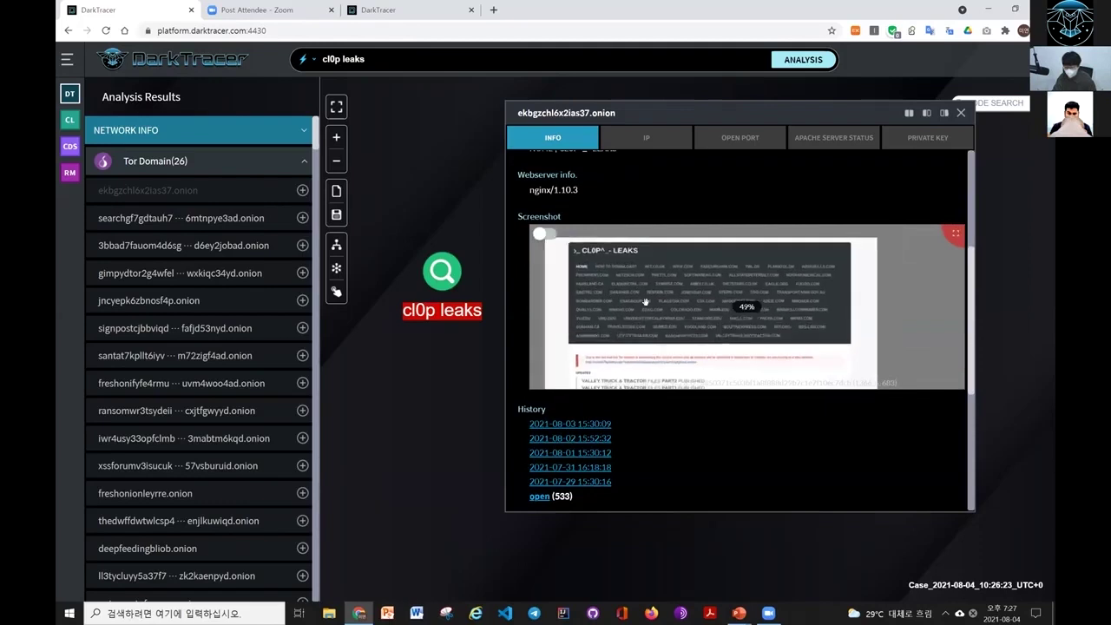
drag(712, 332, 697, 339)
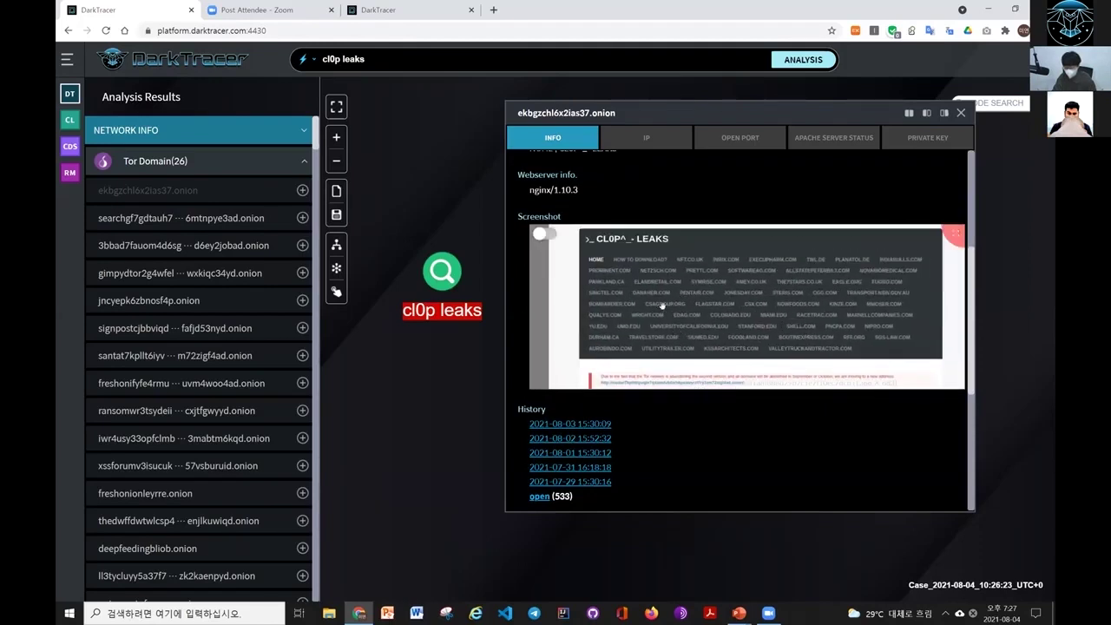
drag(765, 119, 626, 276)
drag(959, 113, 848, 127)
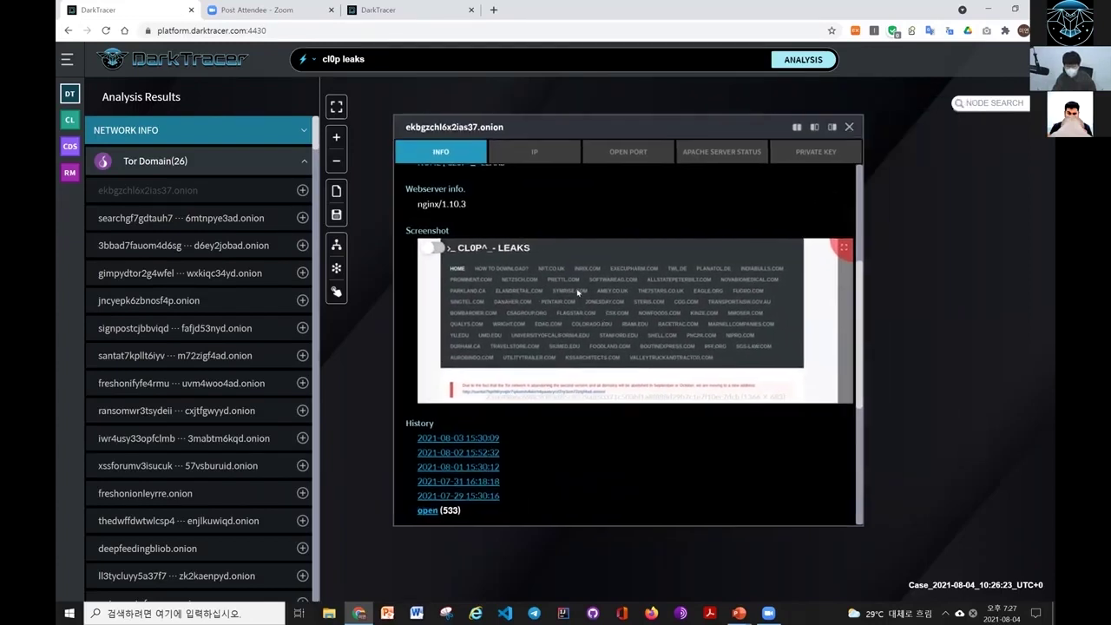
click(849, 127)
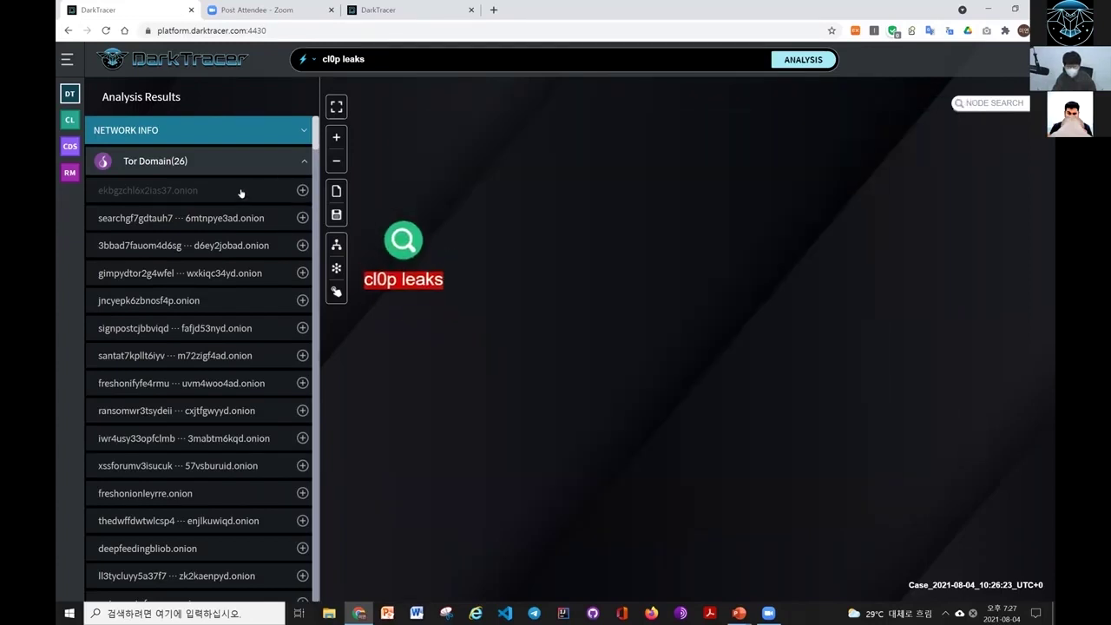
Step: Add ekbgzchl6x2ias37.onion to the graph under the cl0p leaks query and run a search on its node
click(302, 190)
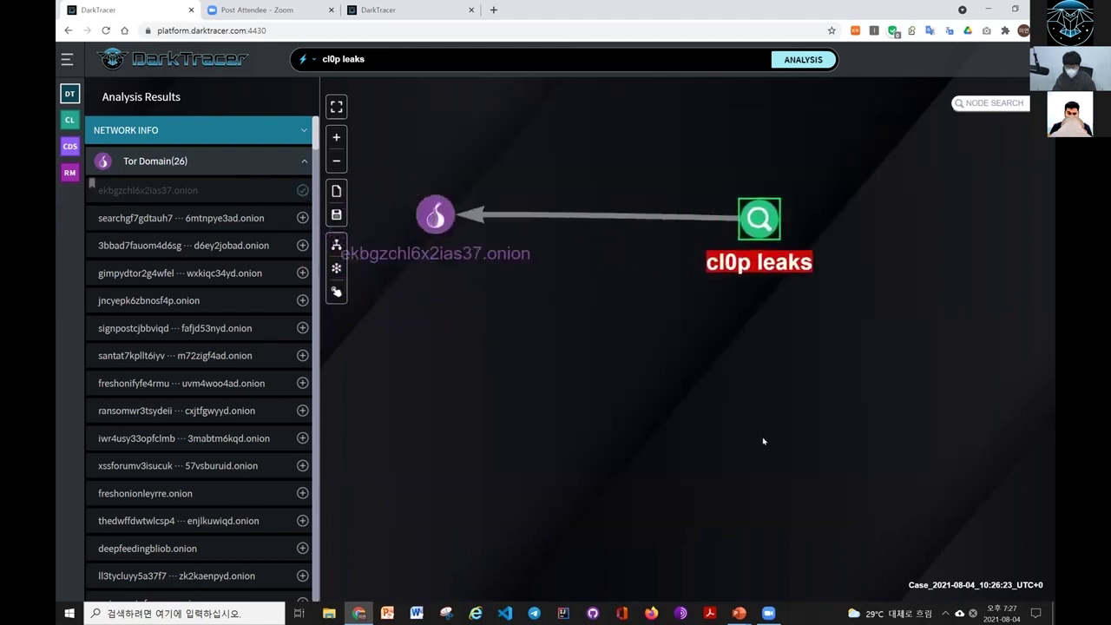
right_click(535, 311)
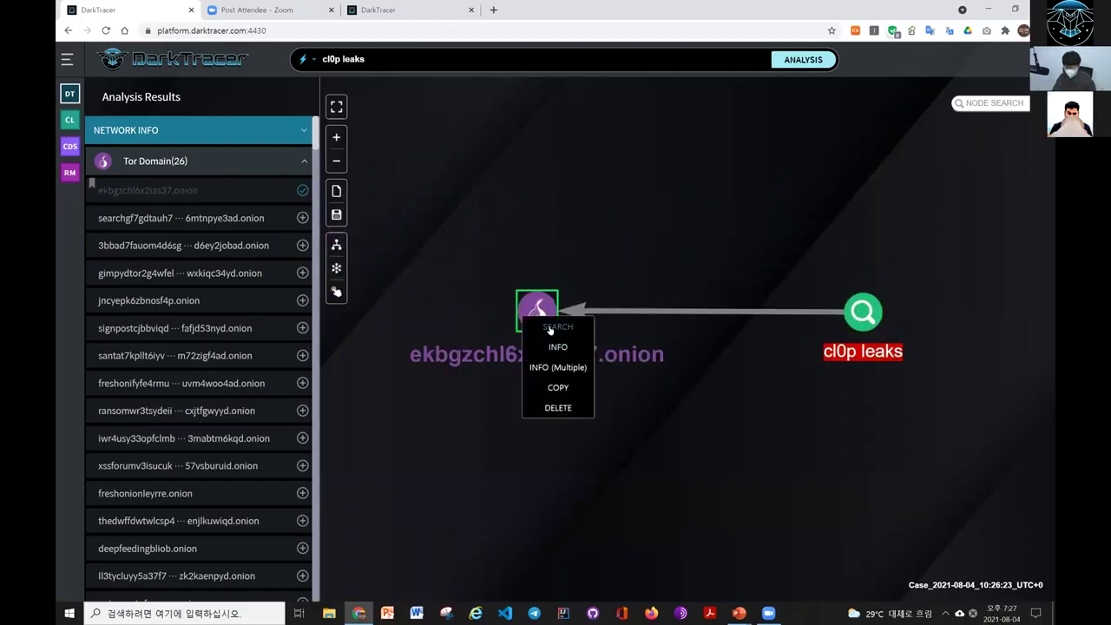
click(557, 327)
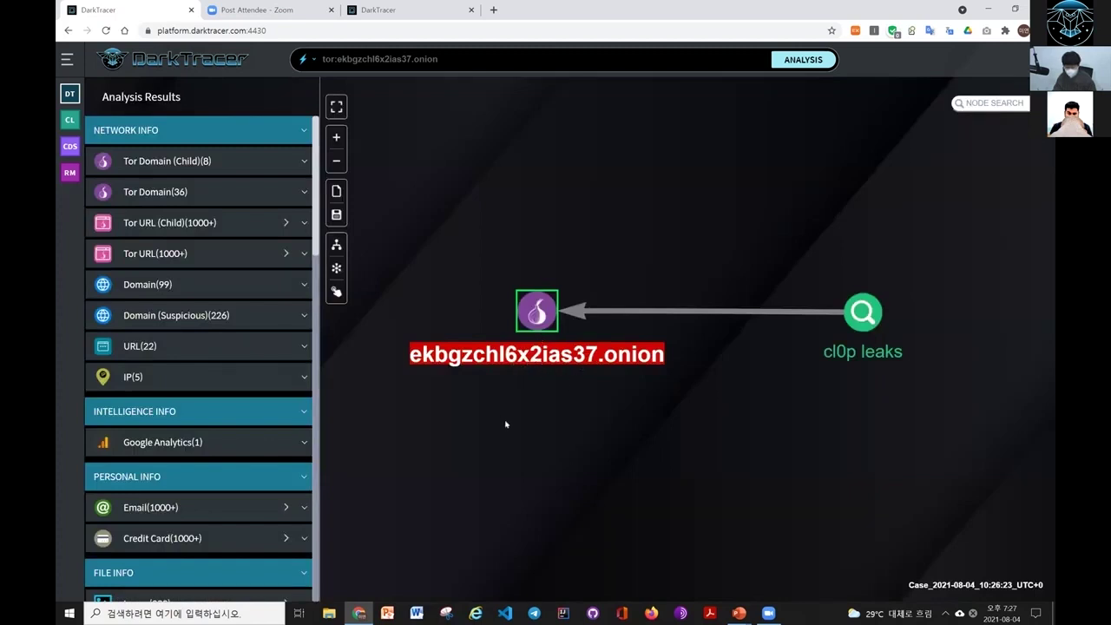
Step: Look through the analysis result categories for ekbgzchl6x2ias37.onion, from network info to hash info
drag(508, 424, 445, 377)
scroll(195, 186, down, 3)
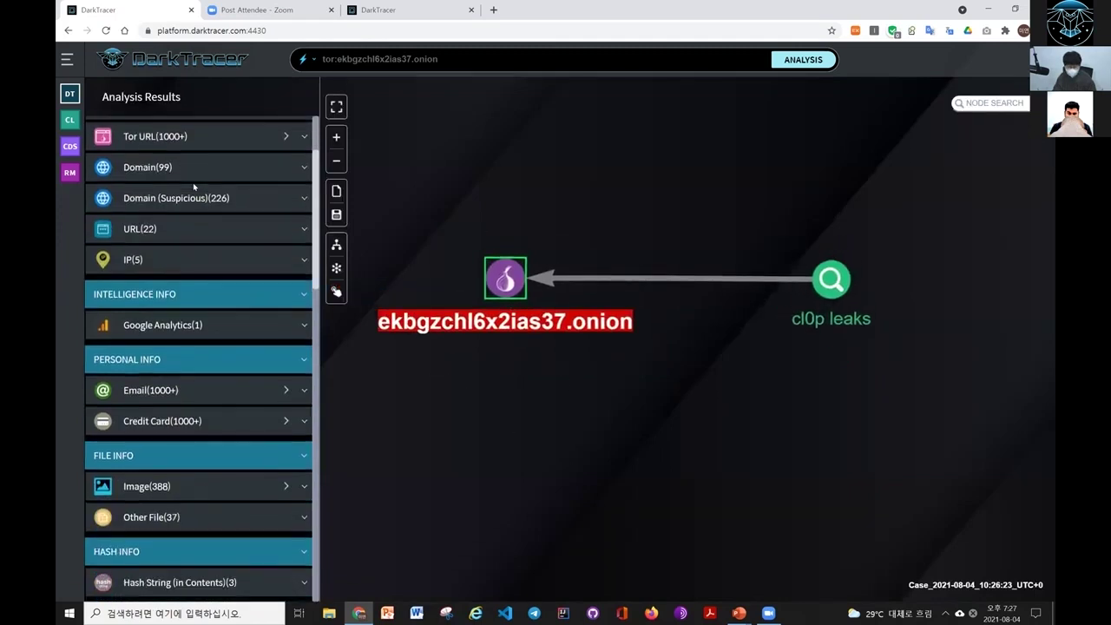
scroll(195, 185, up, 3)
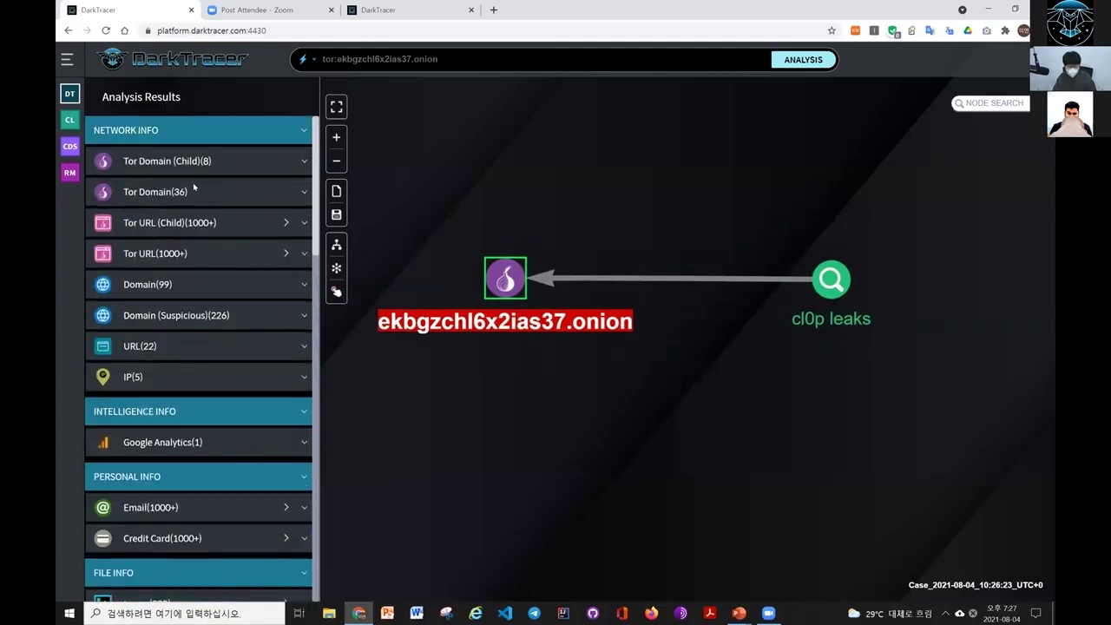
scroll(193, 186, down, 4)
scroll(193, 186, up, 3)
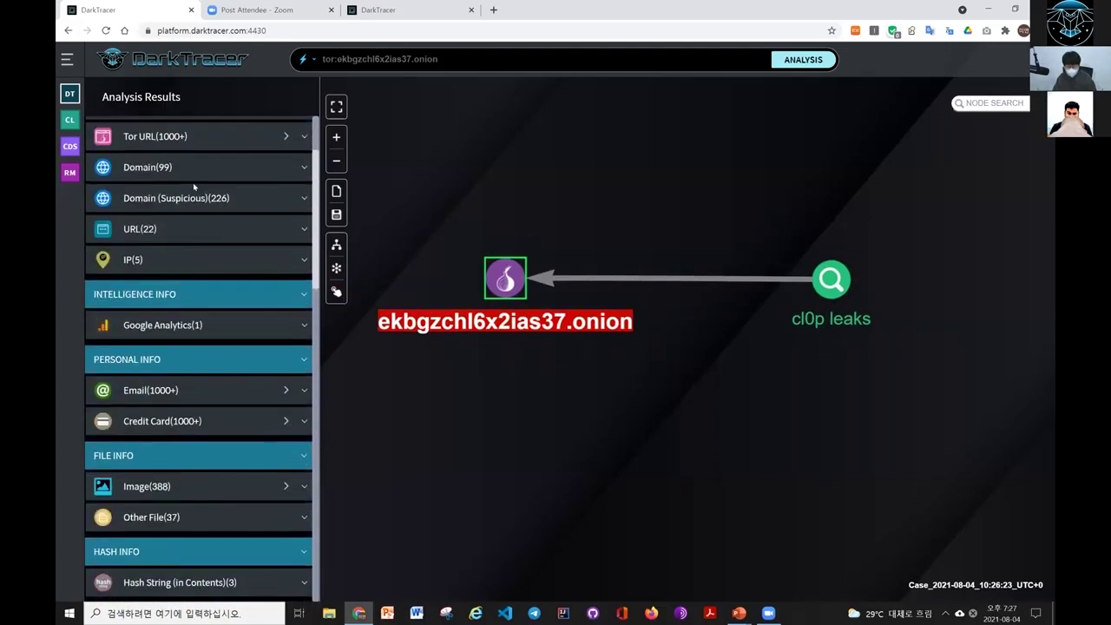
scroll(192, 183, up, 2)
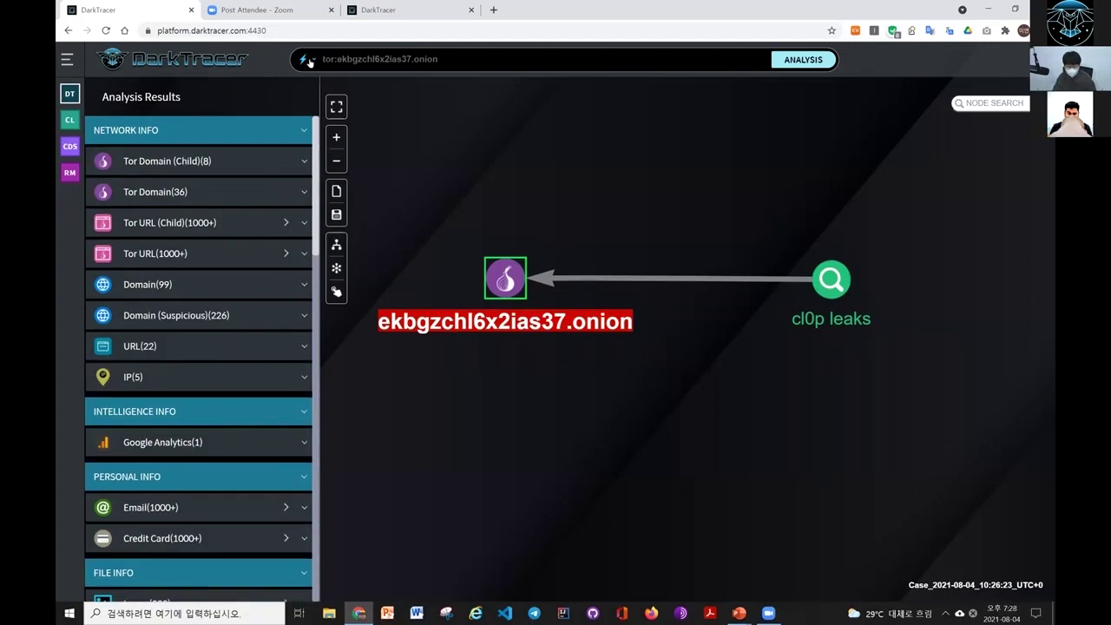
Step: Review the searchable entity types offered for queries, from network info to location info, and close the list
click(309, 61)
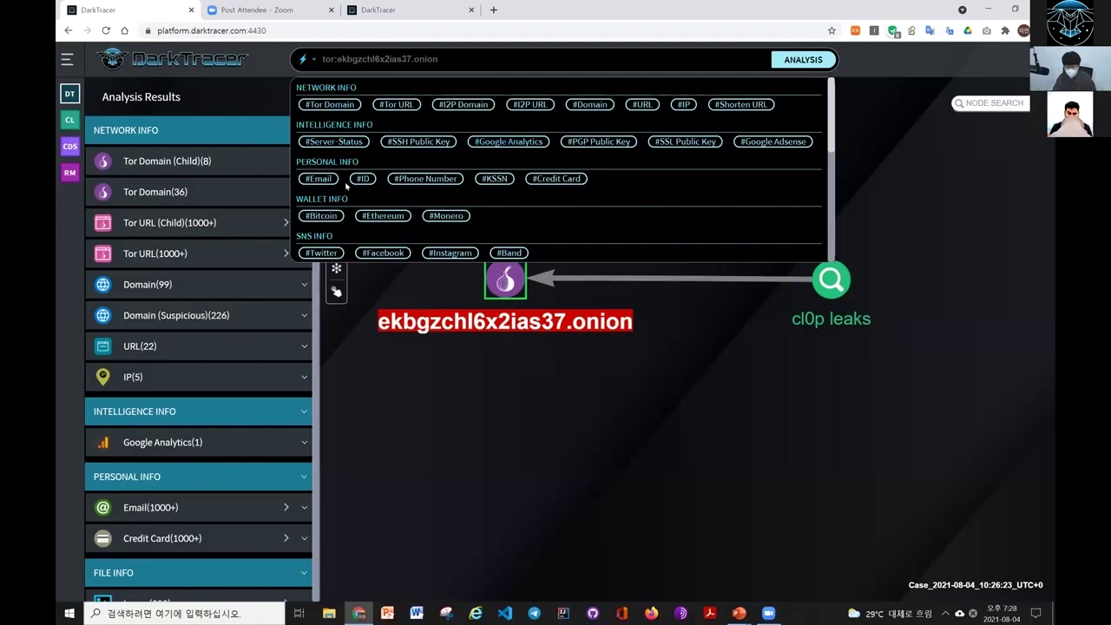
scroll(336, 186, down, 1)
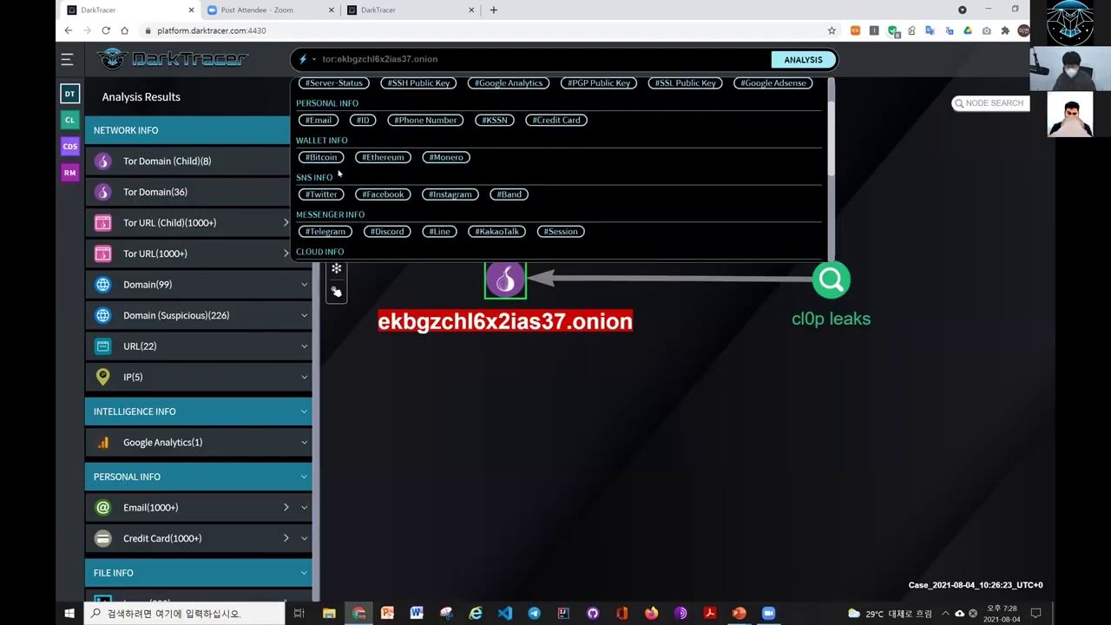
scroll(382, 195, down, 4)
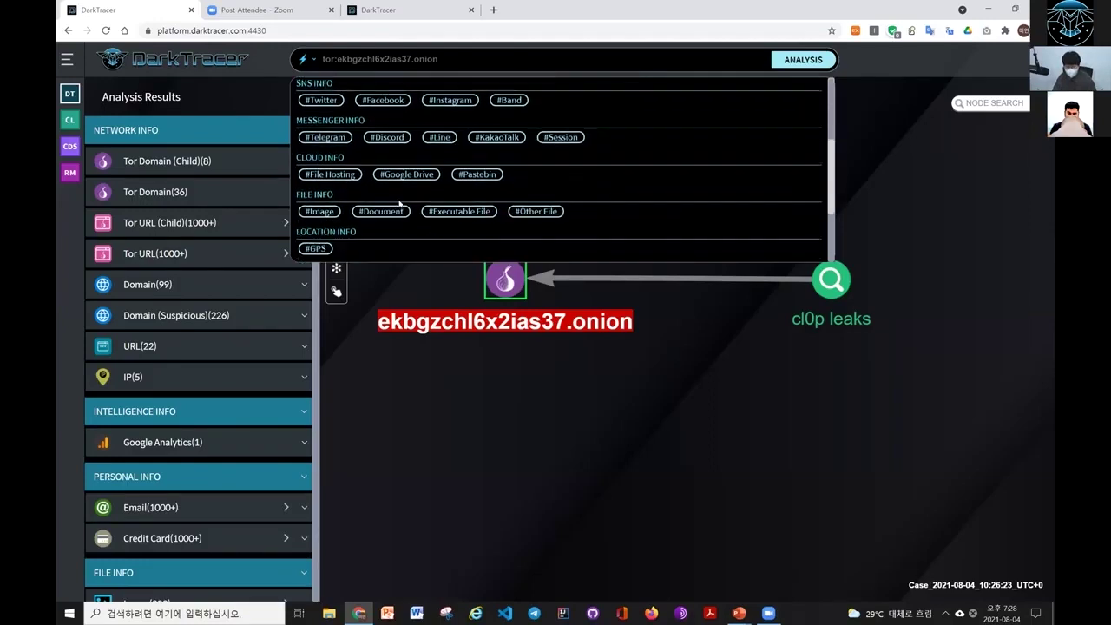
scroll(399, 204, up, 6)
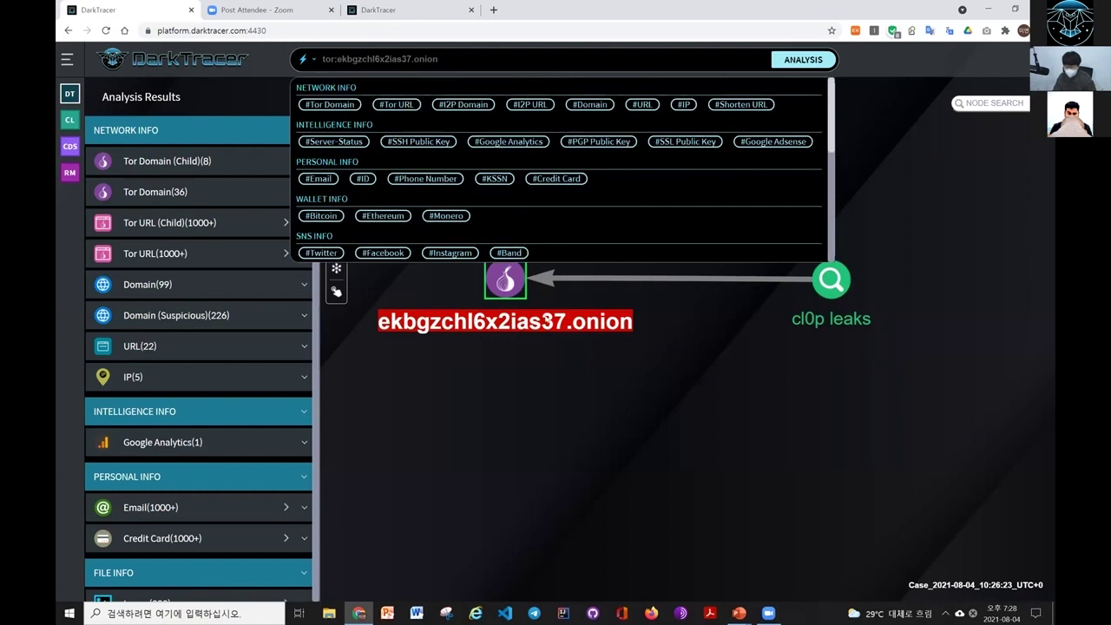
scroll(478, 210, down, 1)
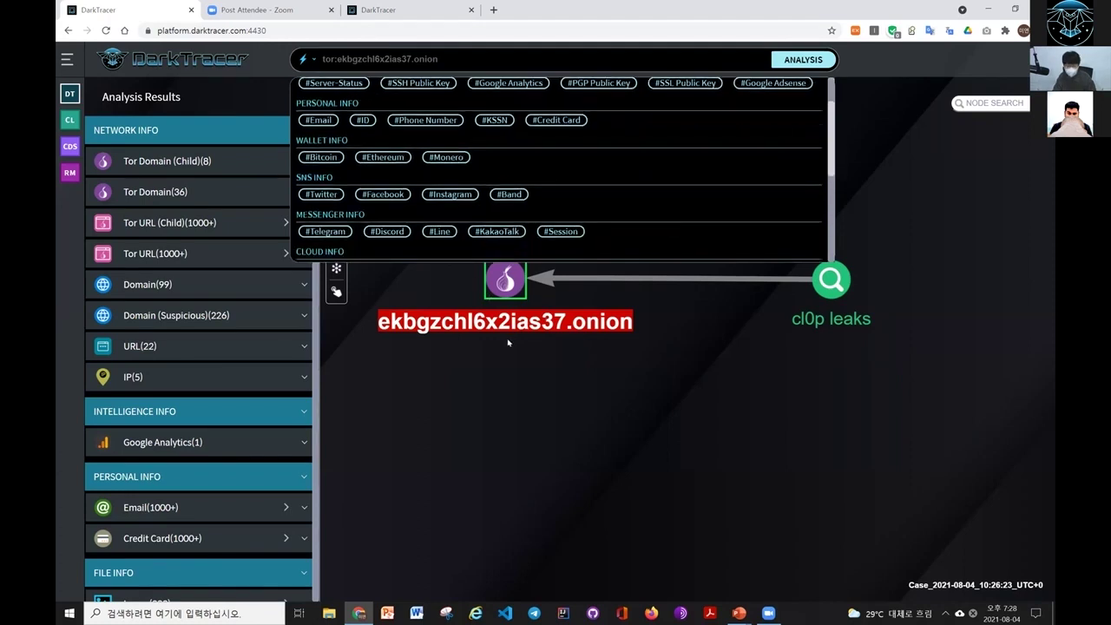
click(509, 343)
Step: Open the details of the Google Analytics ID found for ekbgzchl6x2ias37.onion
drag(469, 357, 436, 385)
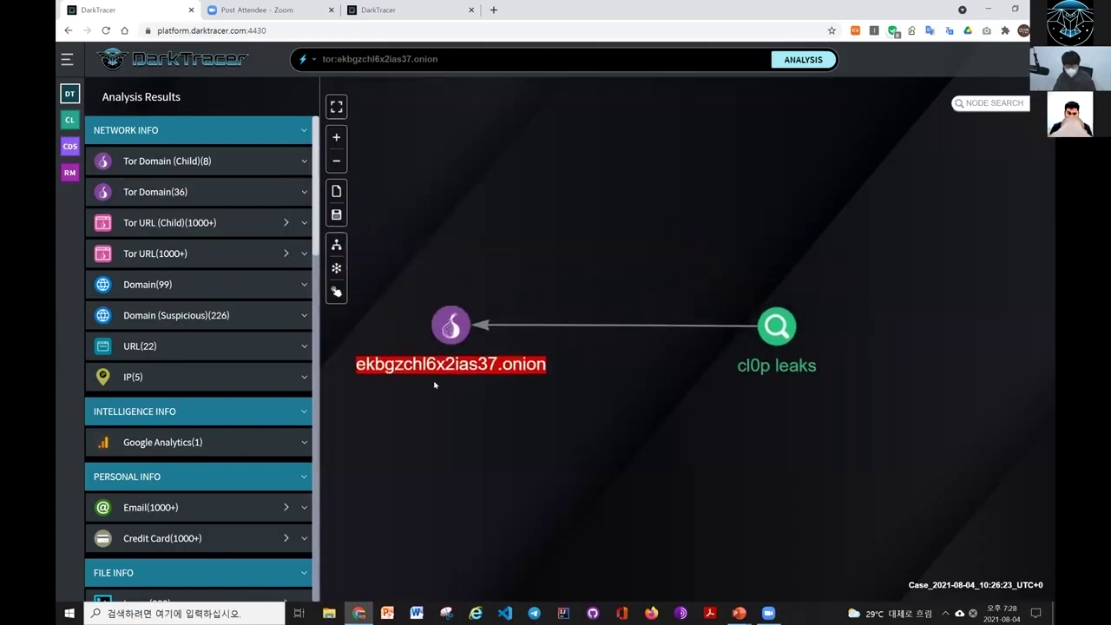
scroll(295, 336, down, 2)
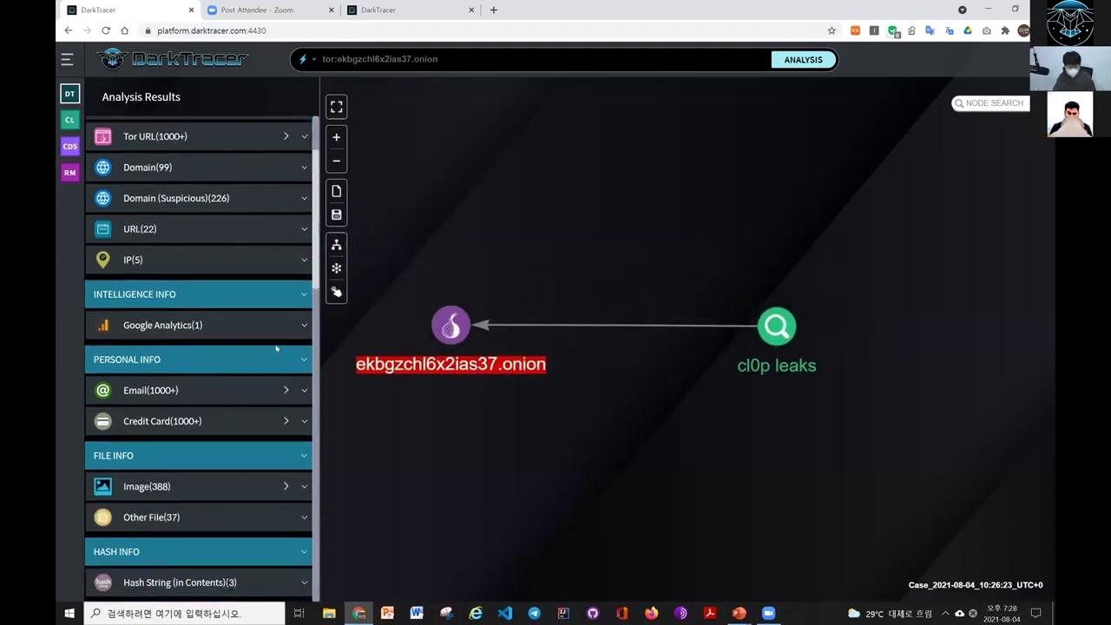
click(303, 324)
click(137, 355)
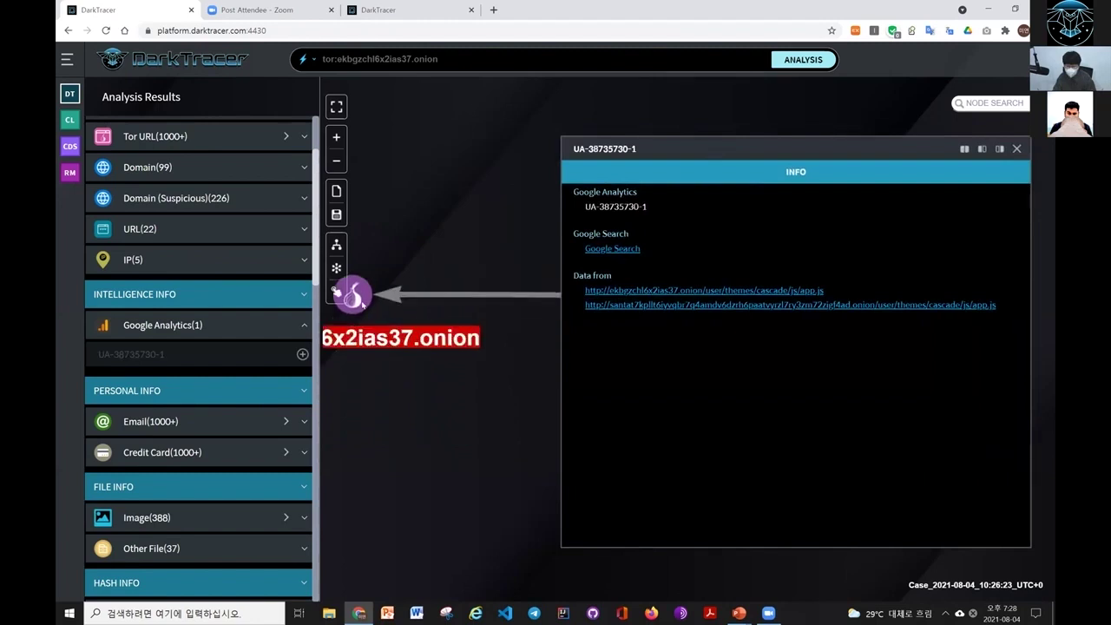
Step: Move the onion domain node below cl0p leaks, add the Google Analytics ID to the graph and close its details
drag(365, 306, 524, 509)
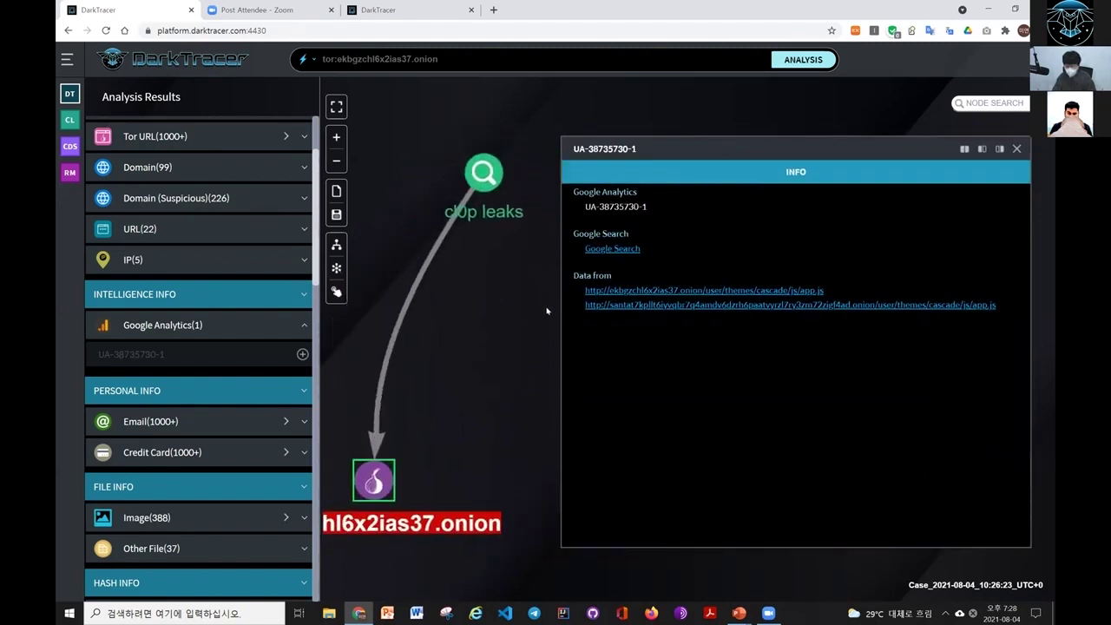
click(302, 354)
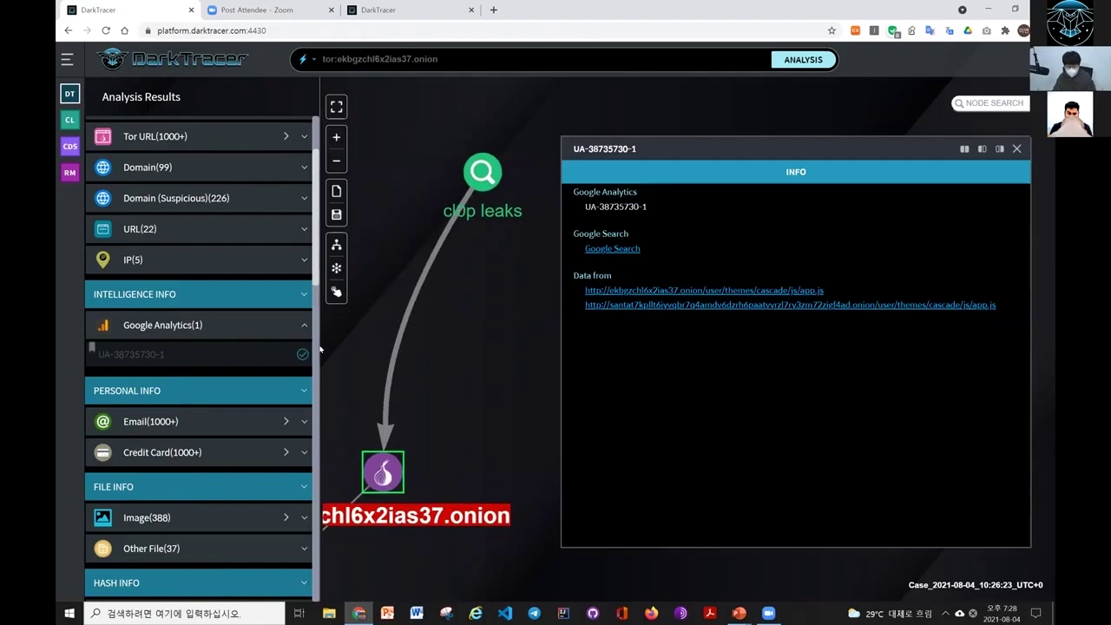
drag(864, 158, 719, 150)
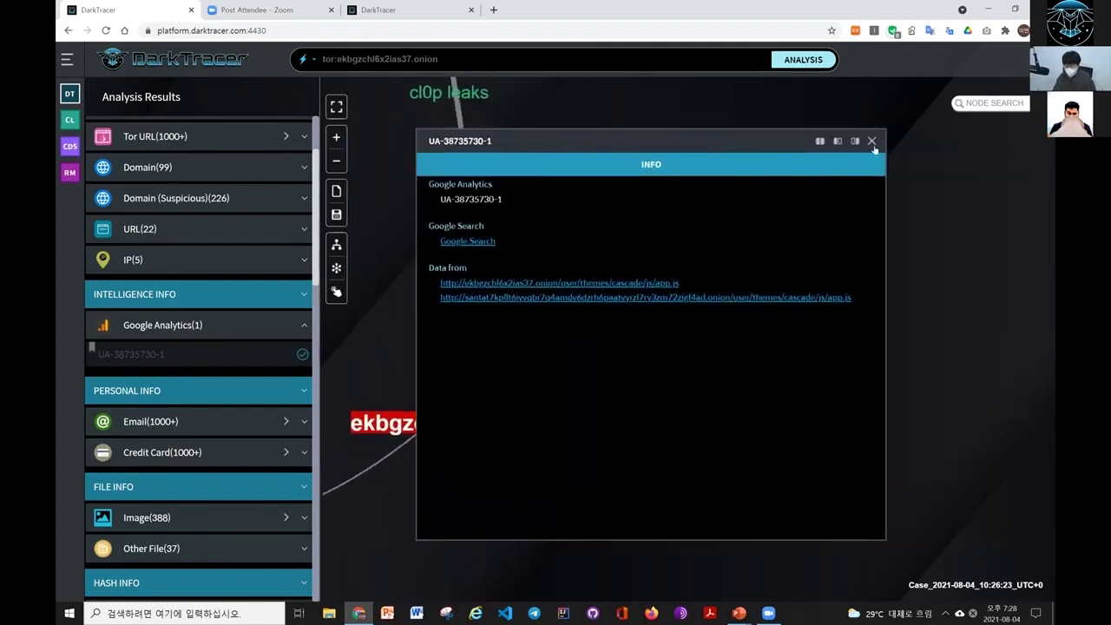
click(872, 141)
drag(377, 465, 740, 276)
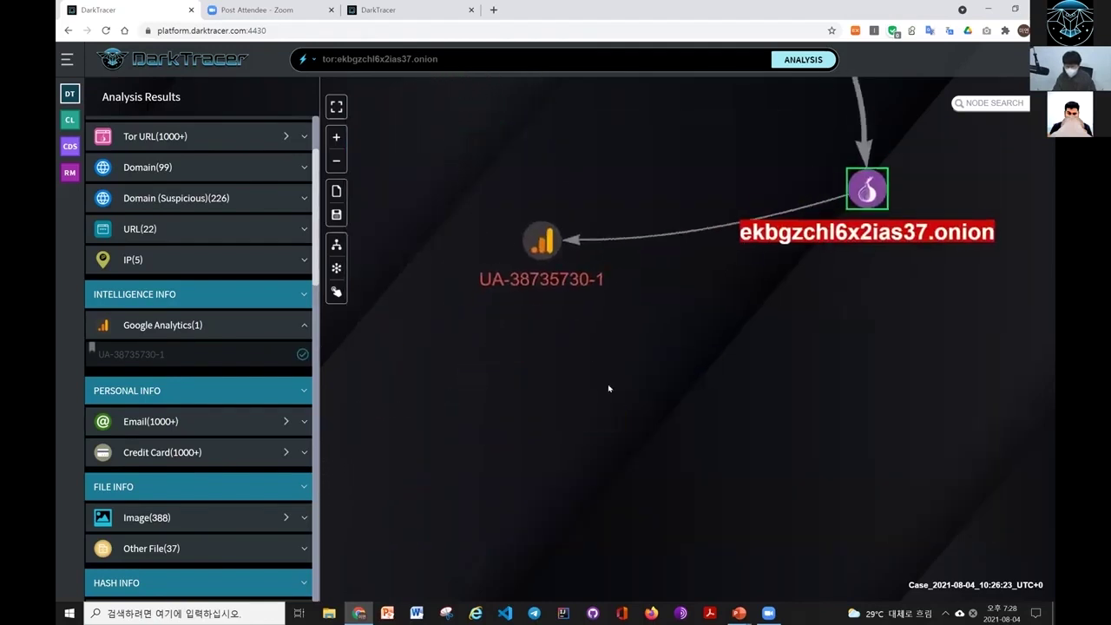
Step: Run a search on the Google Analytics ID node and list the Tor domains that share it
click(599, 242)
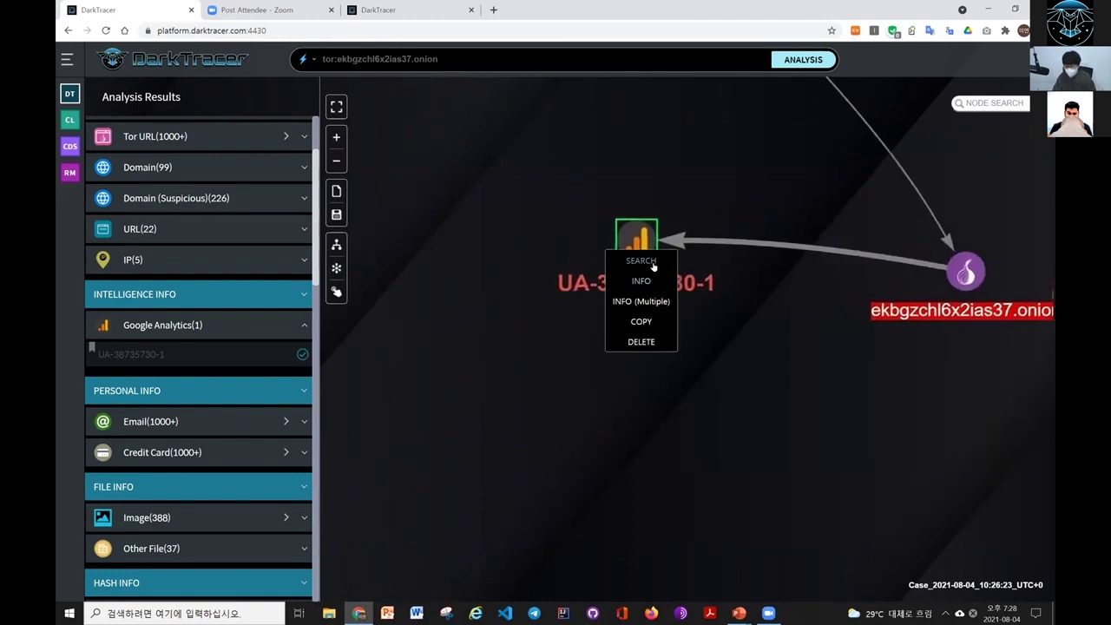
click(641, 259)
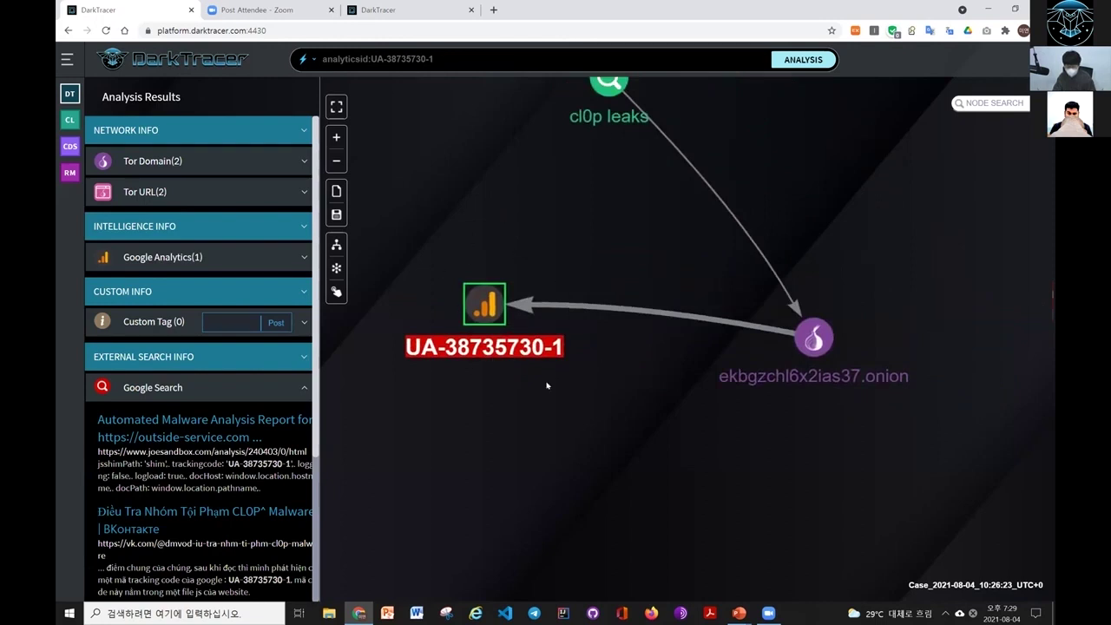
click(297, 164)
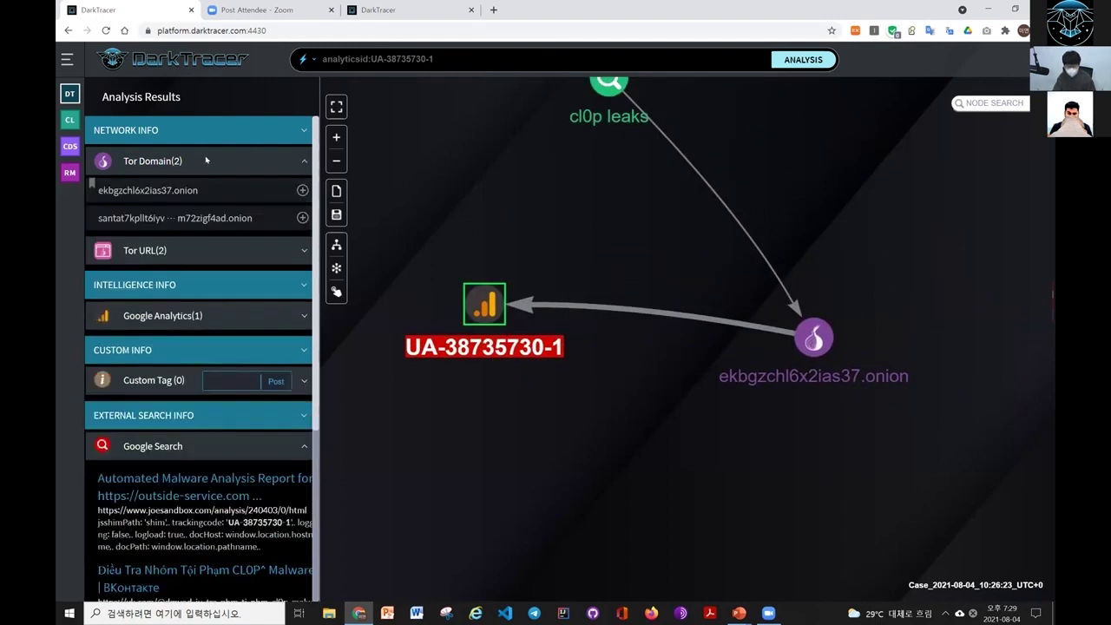
Step: Open the details of the second Tor domain sharing the Google Analytics ID and reveal its blurred site screenshot
click(209, 224)
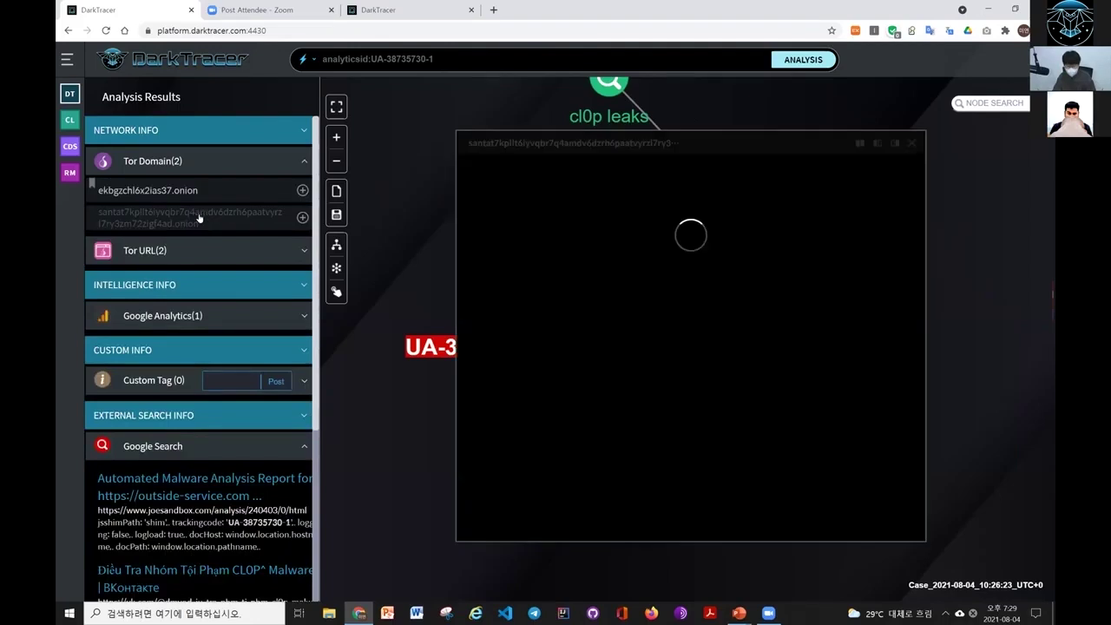
scroll(501, 305, down, 3)
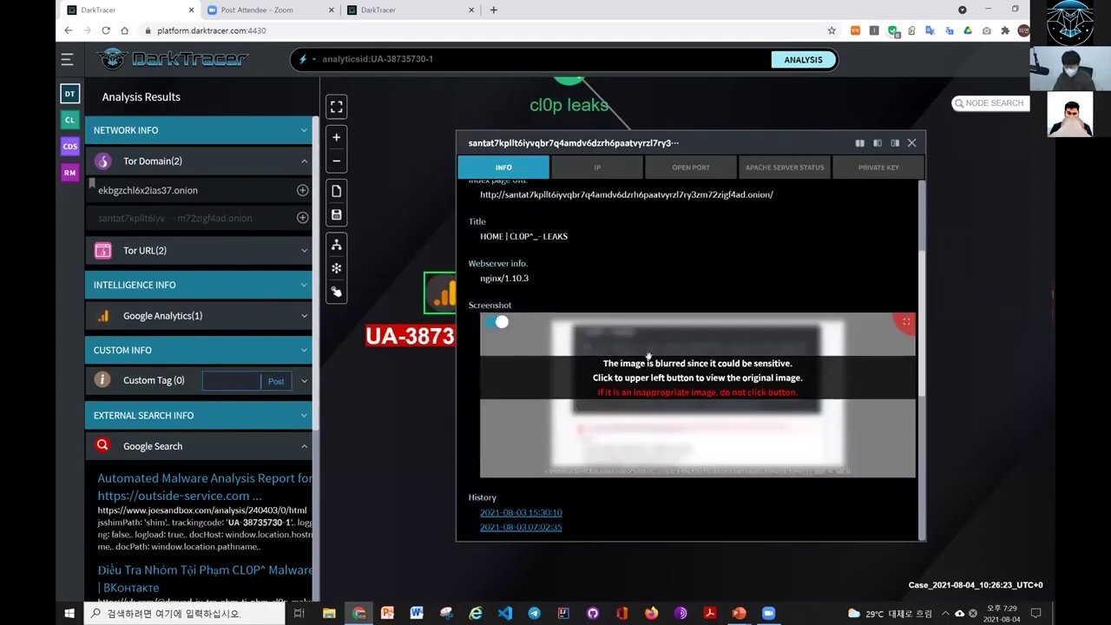
click(496, 322)
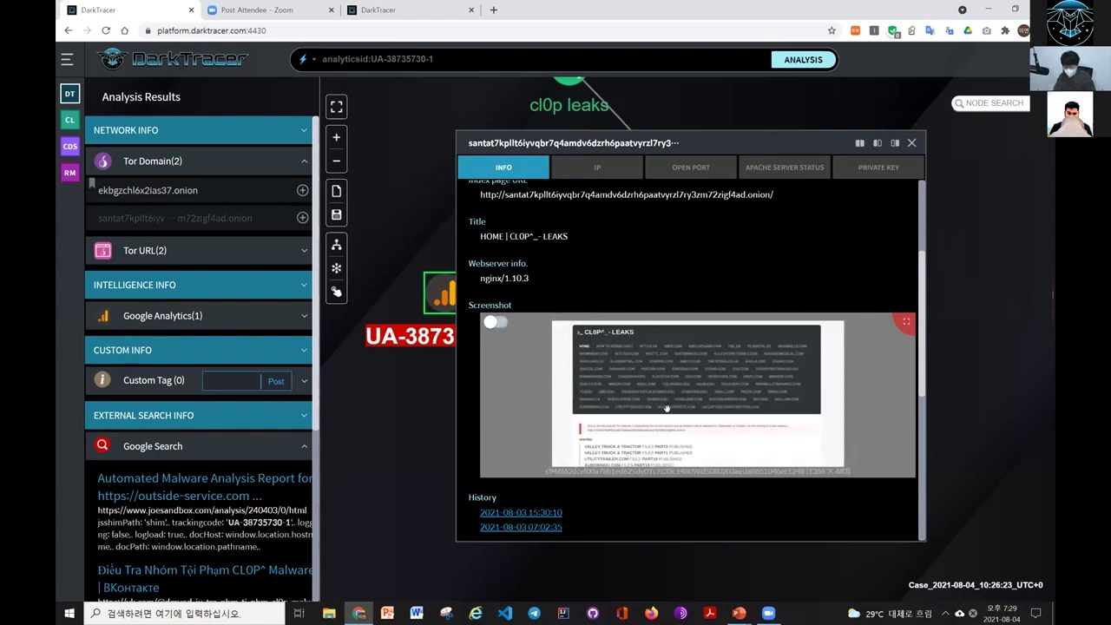
Step: Close the second Tor domain's details and add that domain to the graph
drag(755, 150, 675, 161)
click(832, 154)
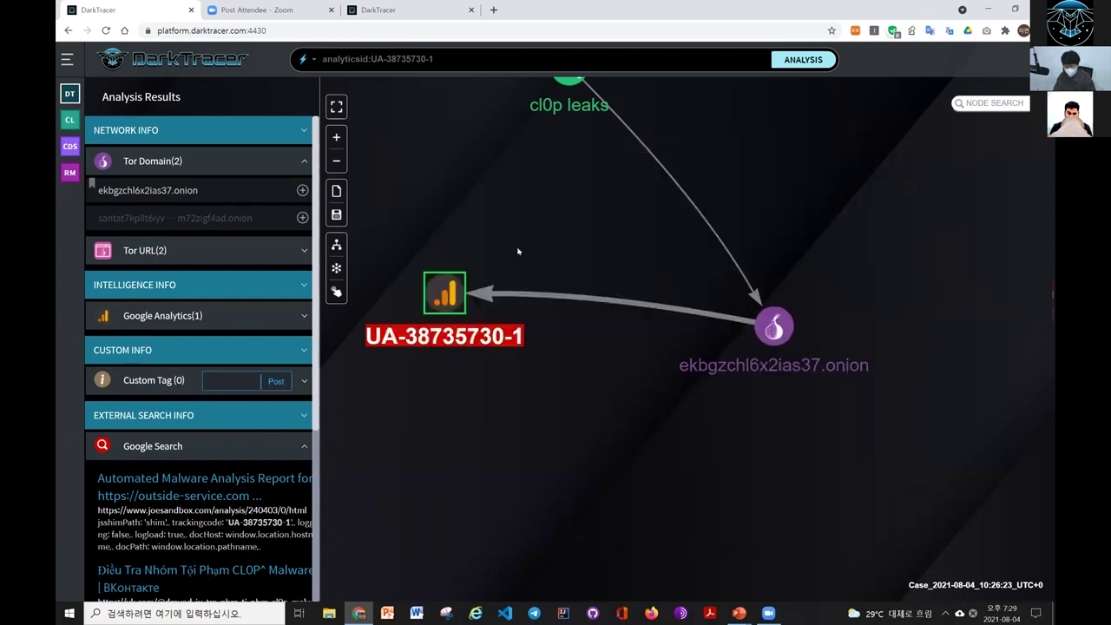
click(303, 218)
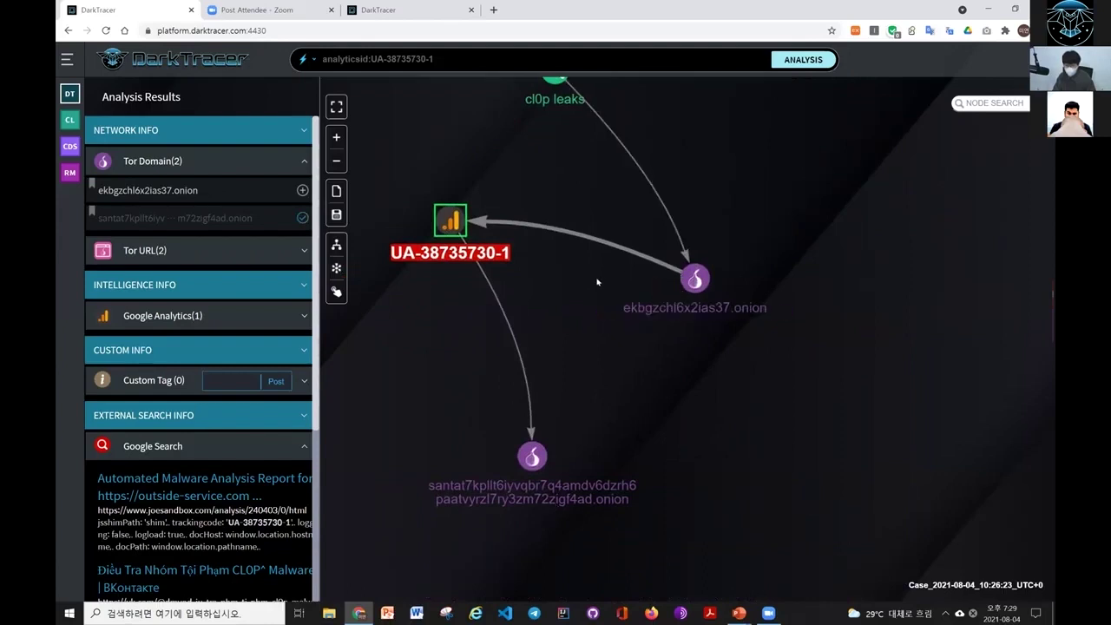
Step: Run a search on the ekbgzchl6x2ias37.onion node and list the regular domains related to it
click(694, 278)
right_click(691, 282)
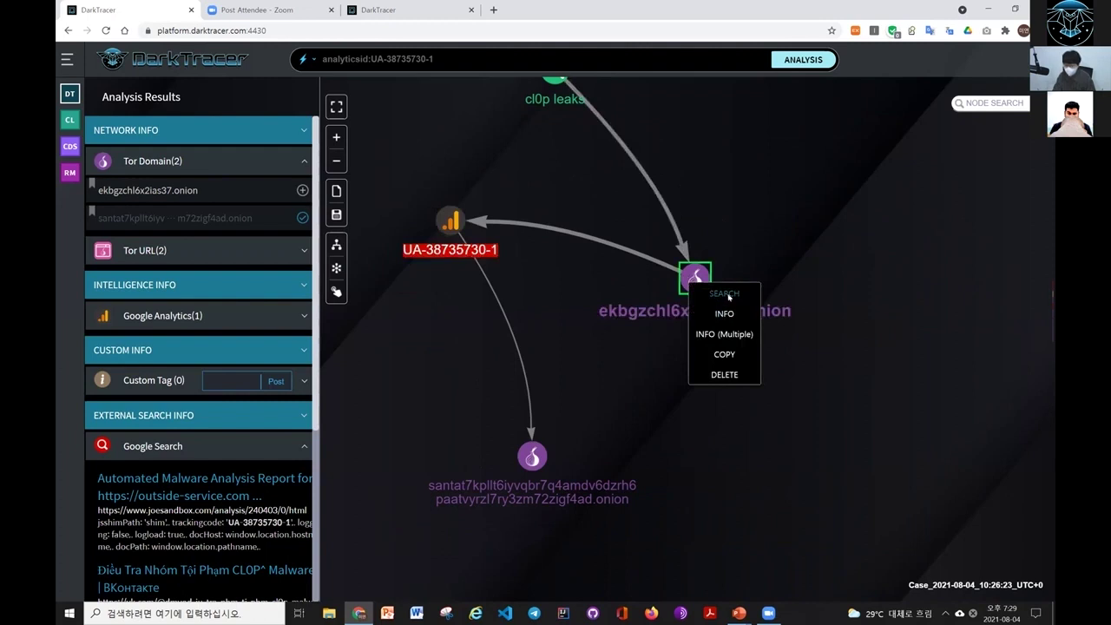
click(728, 295)
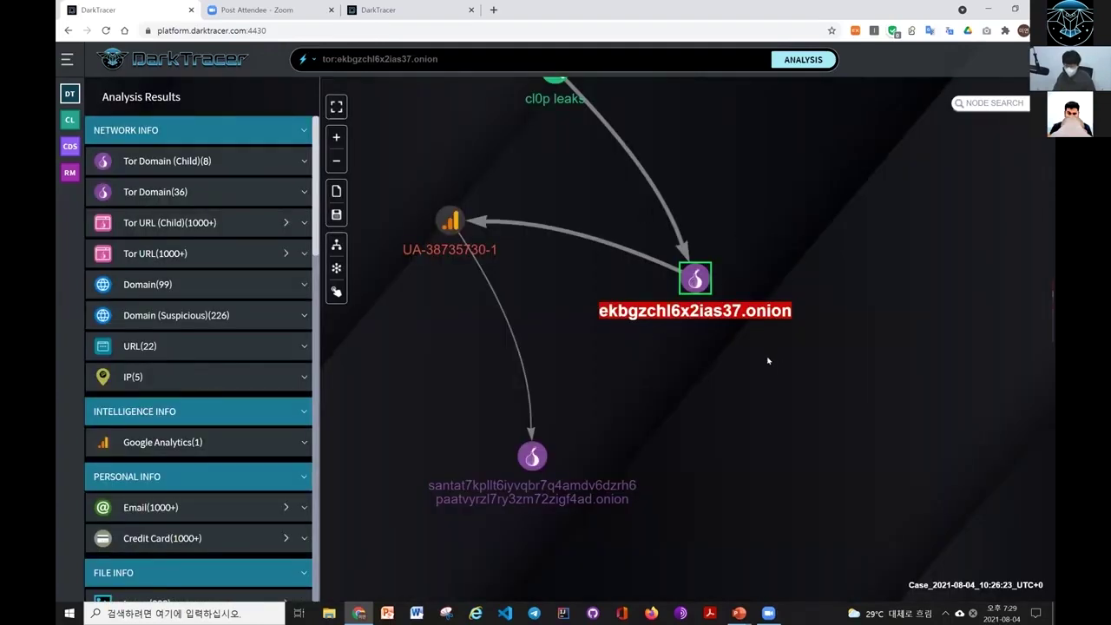
drag(769, 360, 645, 376)
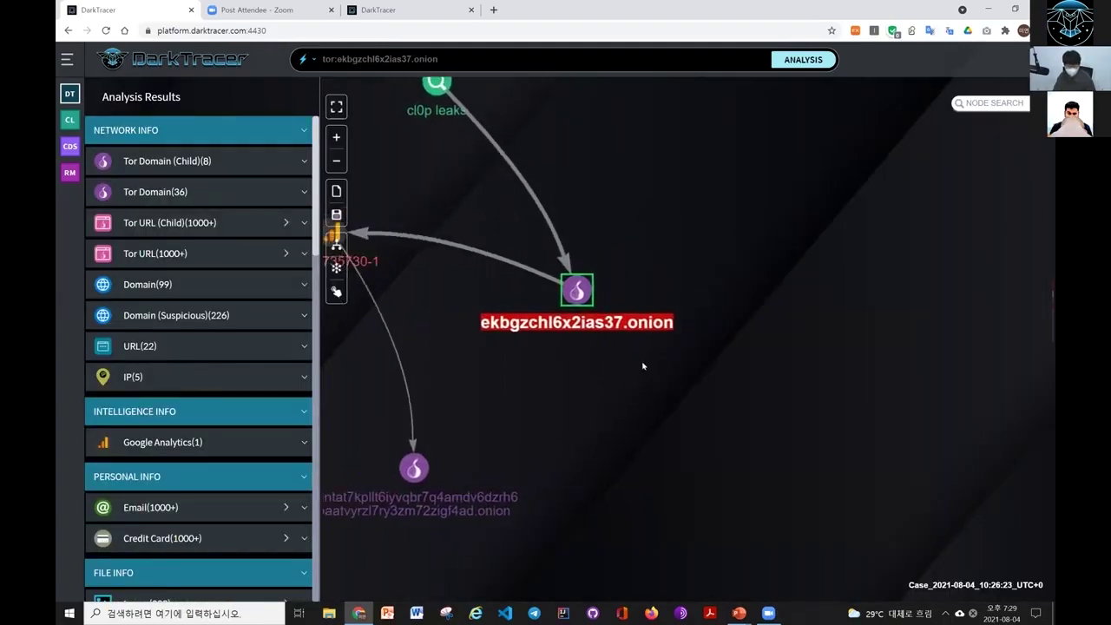
click(303, 282)
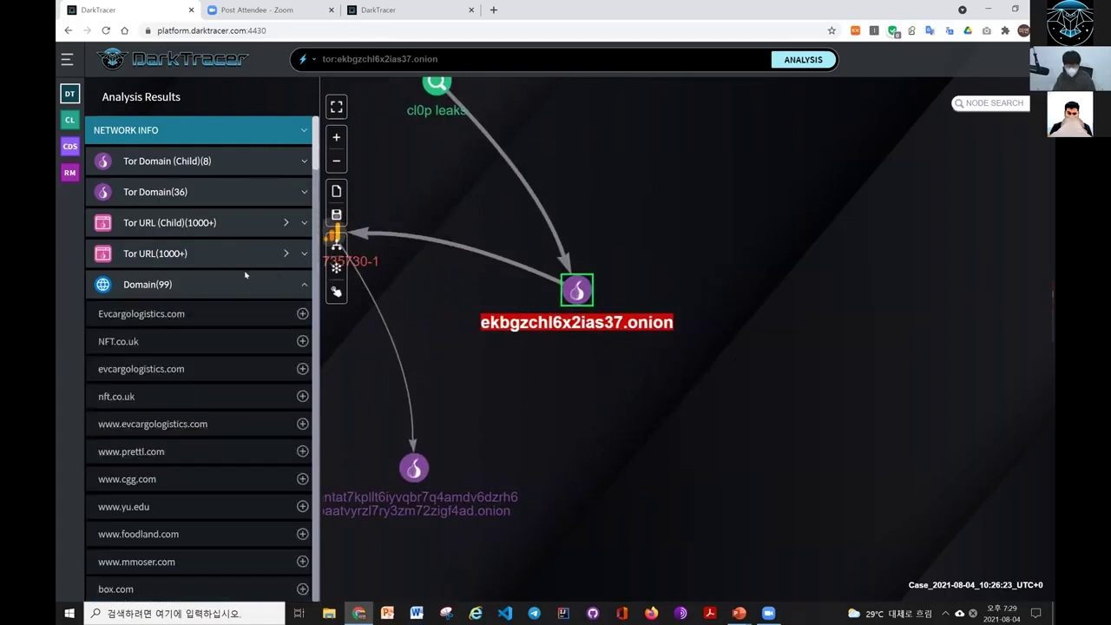
Step: Find elandretail.com among the related domains, add it to the graph and run a search on its node
scroll(245, 275, down, 2)
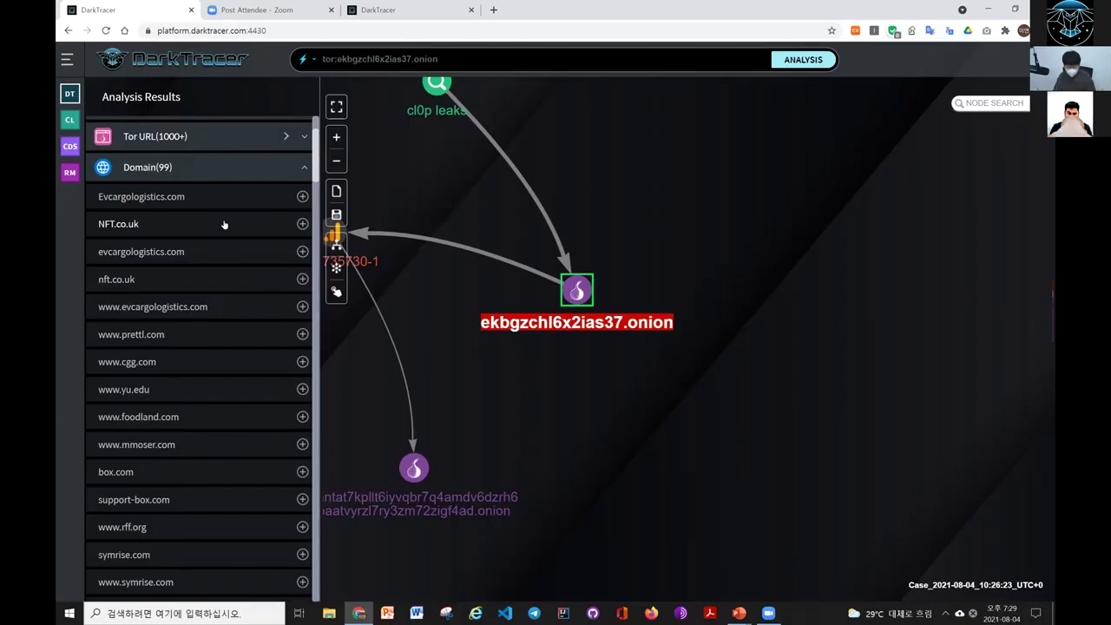
scroll(230, 288, down, 3)
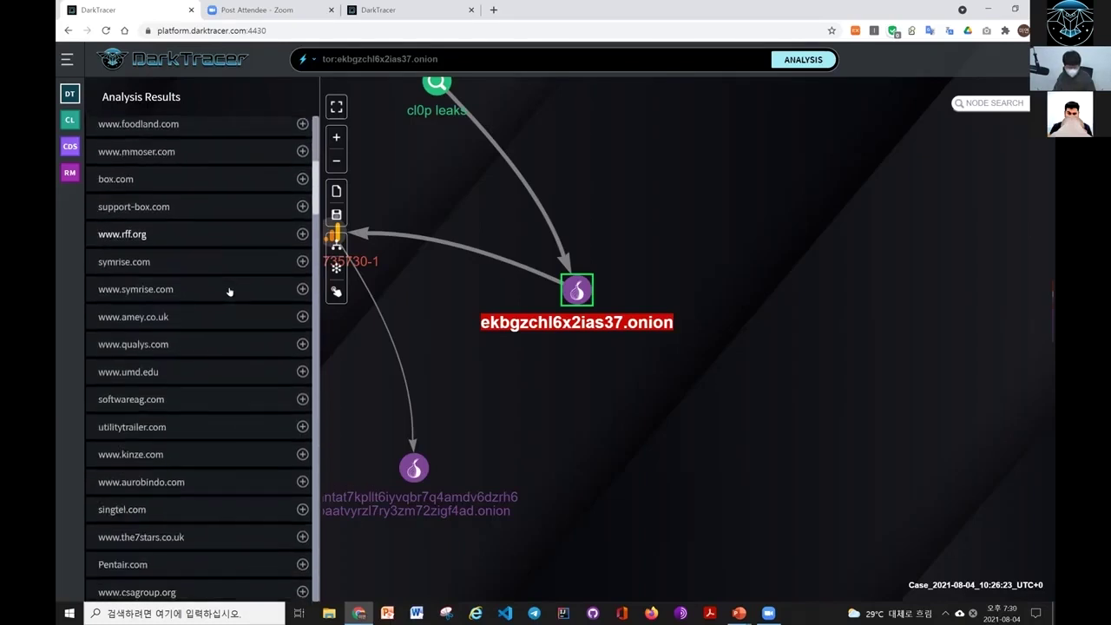
scroll(229, 288, down, 2)
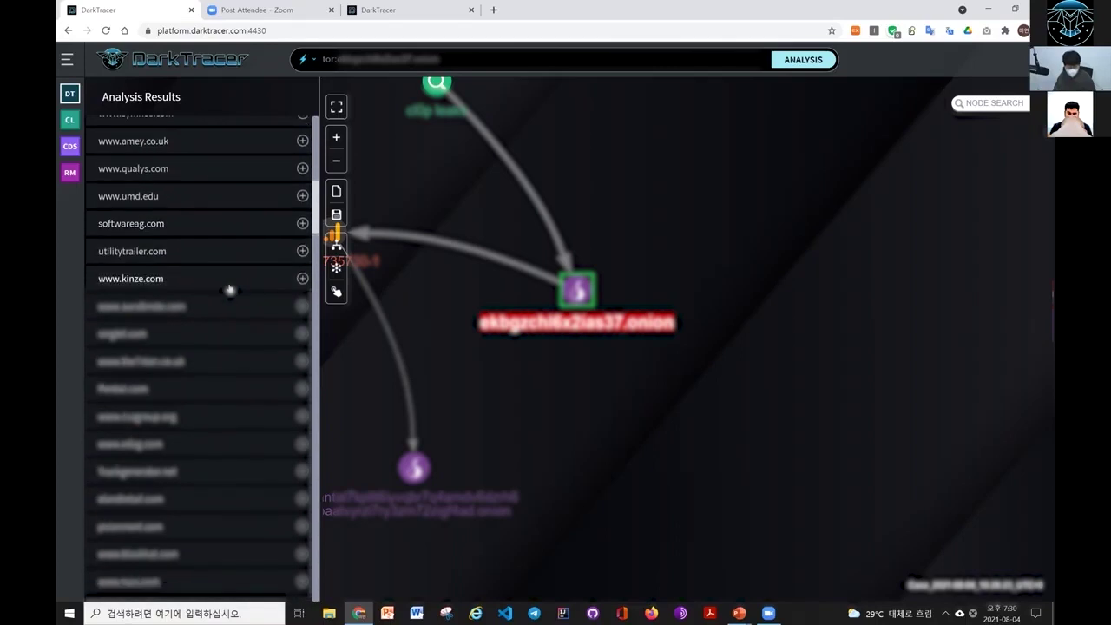
scroll(229, 288, down, 1)
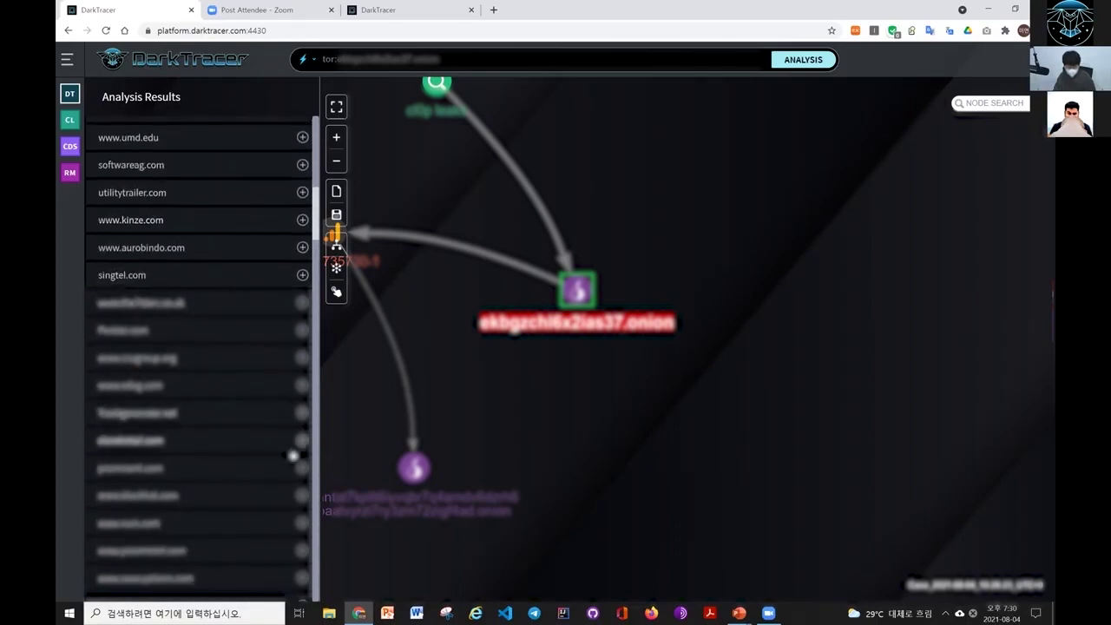
click(300, 443)
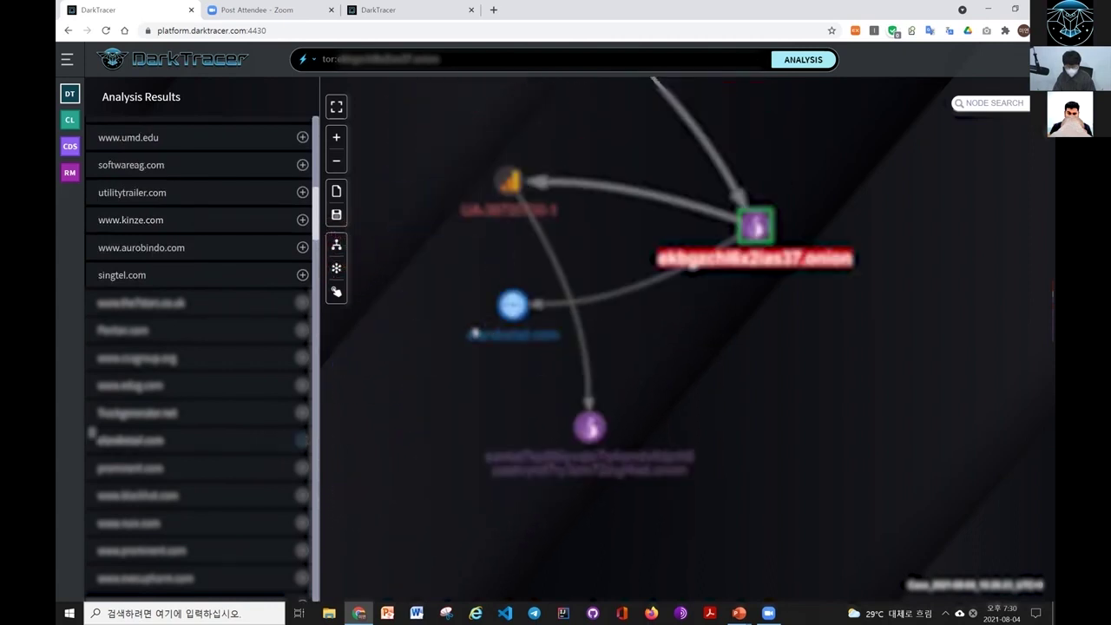
click(684, 349)
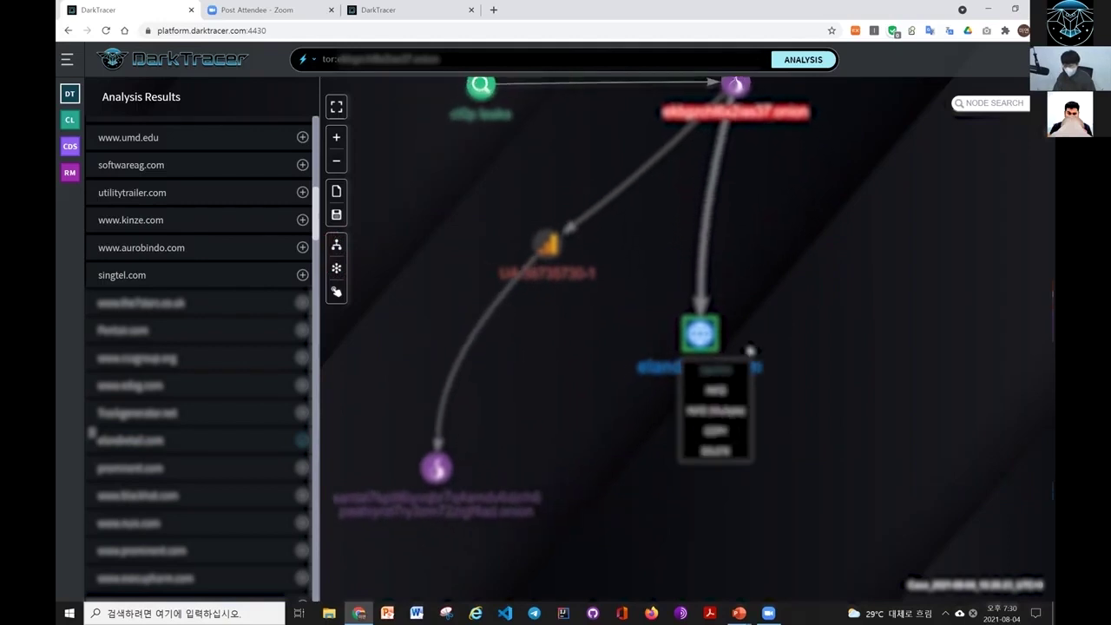
click(726, 370)
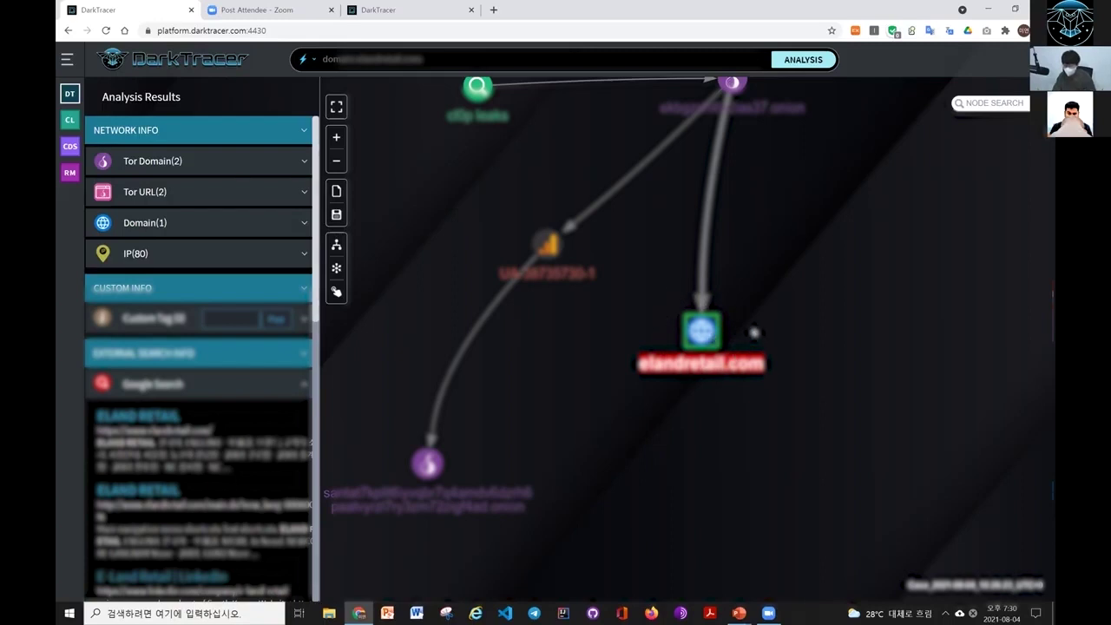
Step: Enter a domain query prefix in the search field and view the entity types offered for queries
click(382, 60)
text(dom)
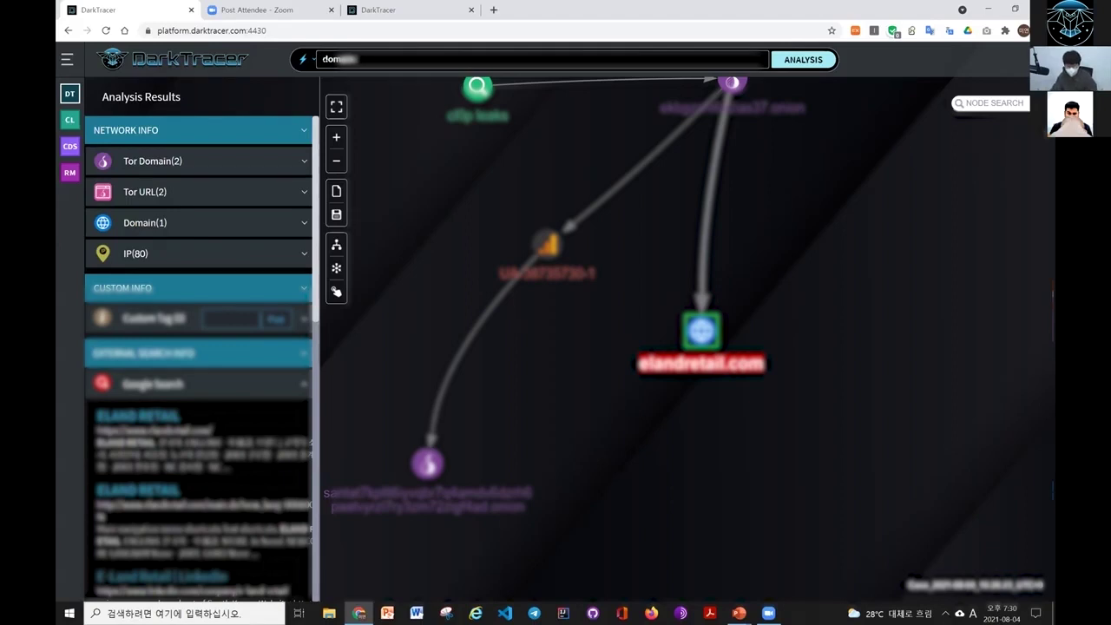
click(301, 61)
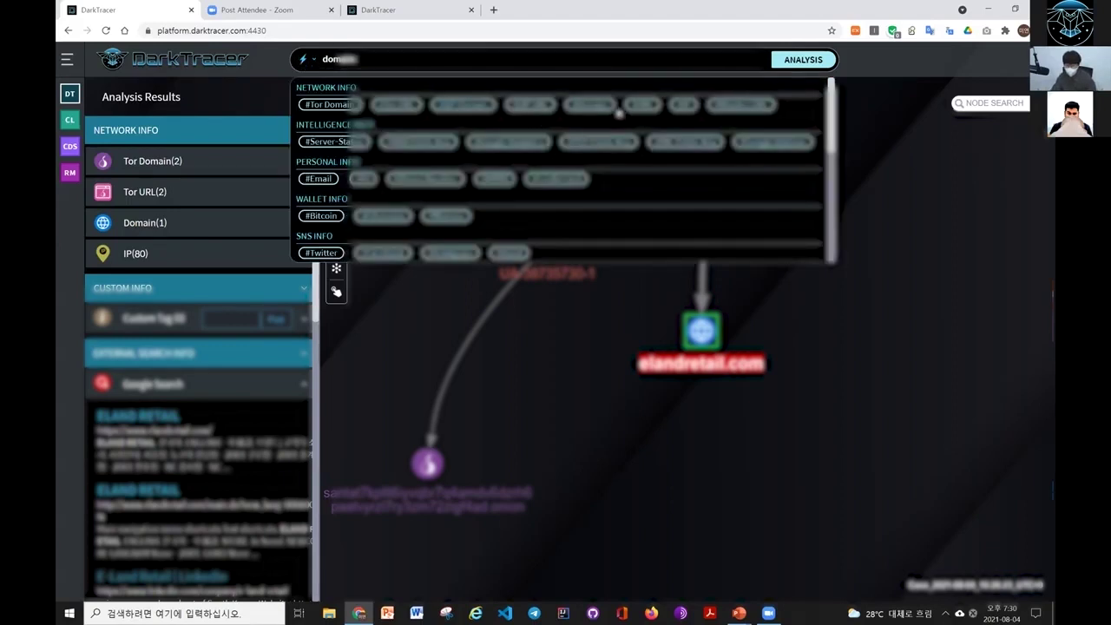
click(356, 58)
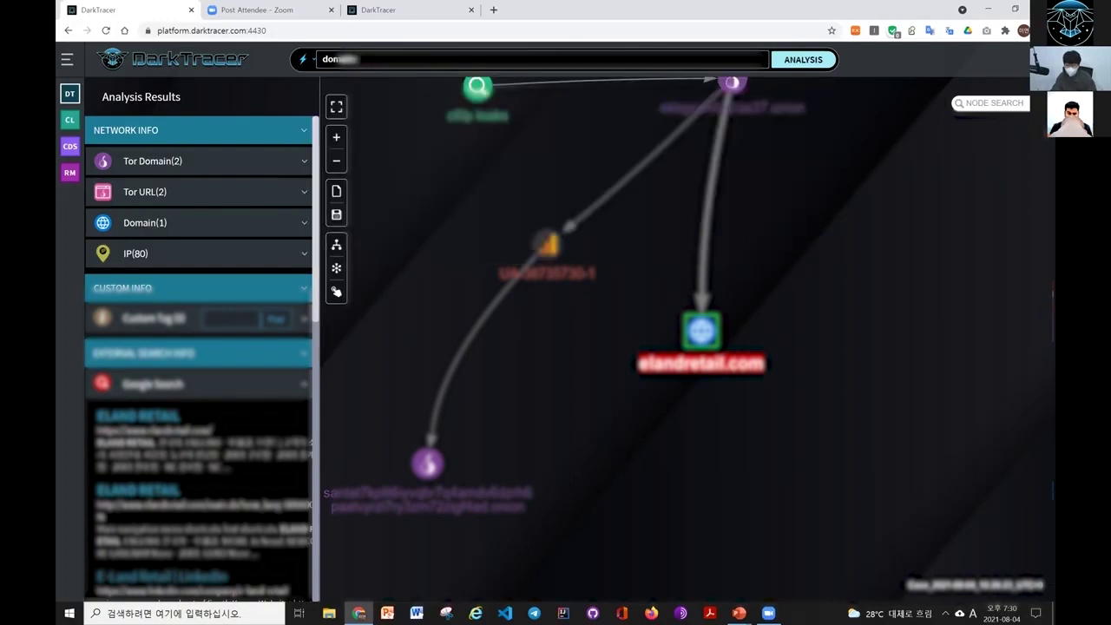
Step: List the Tor URLs related to elandretail.com and open the details of the one hosted on ekbgzchl6x2ias37.onion
drag(632, 305, 475, 233)
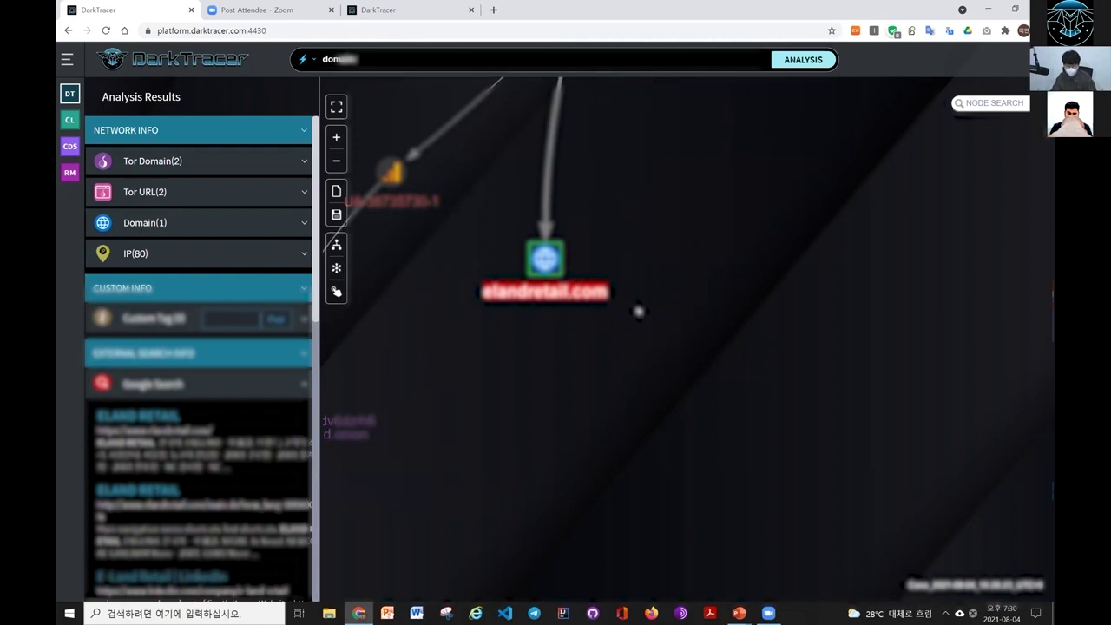
click(300, 189)
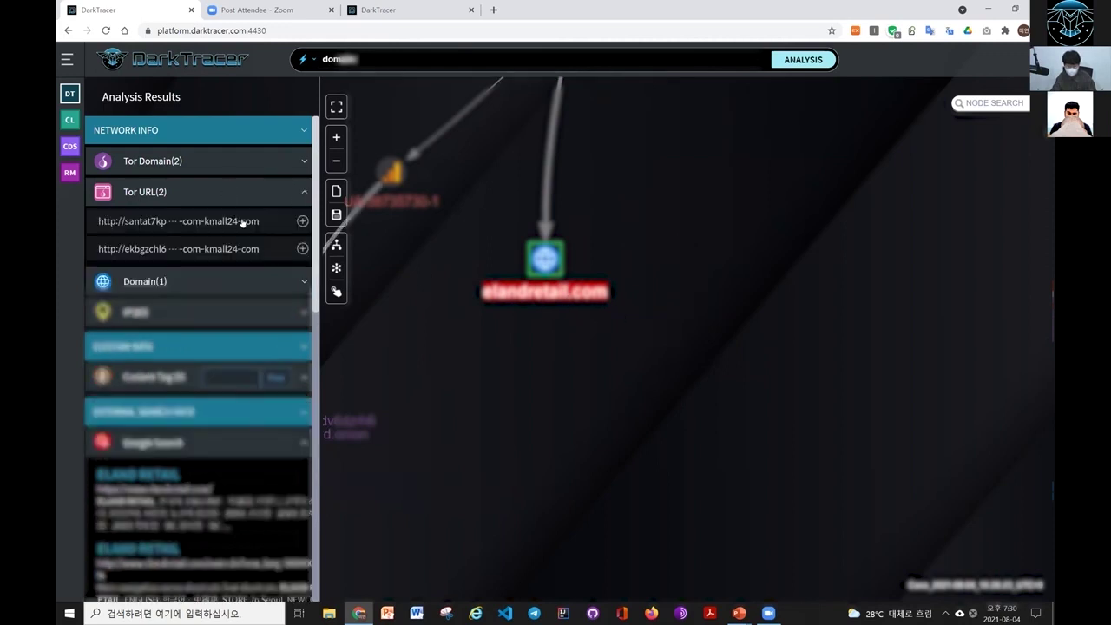
click(209, 245)
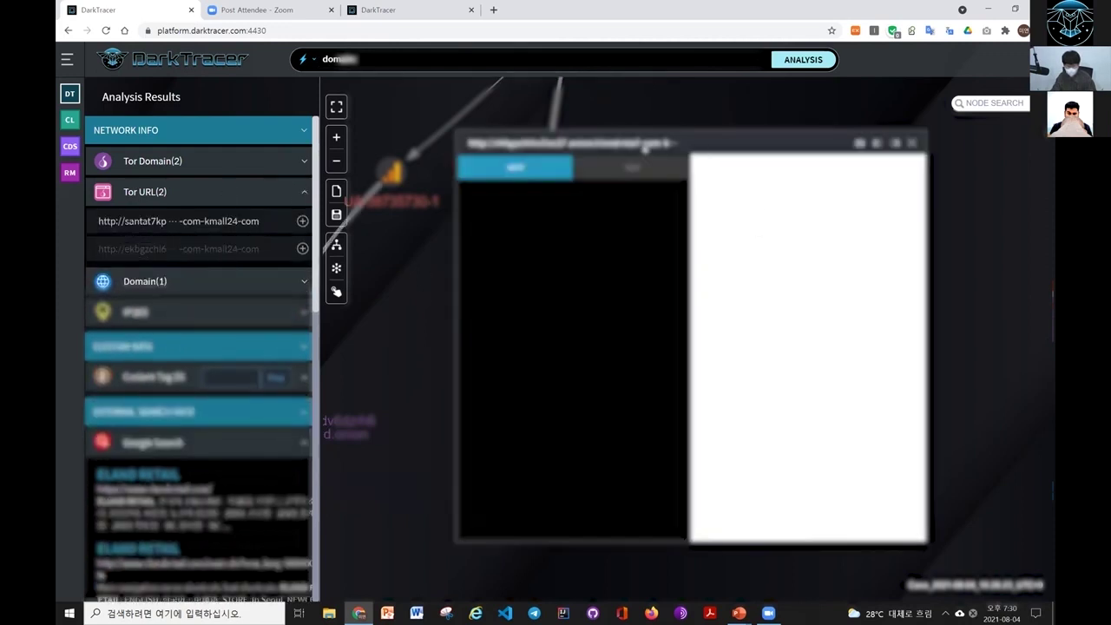
drag(692, 137, 847, 171)
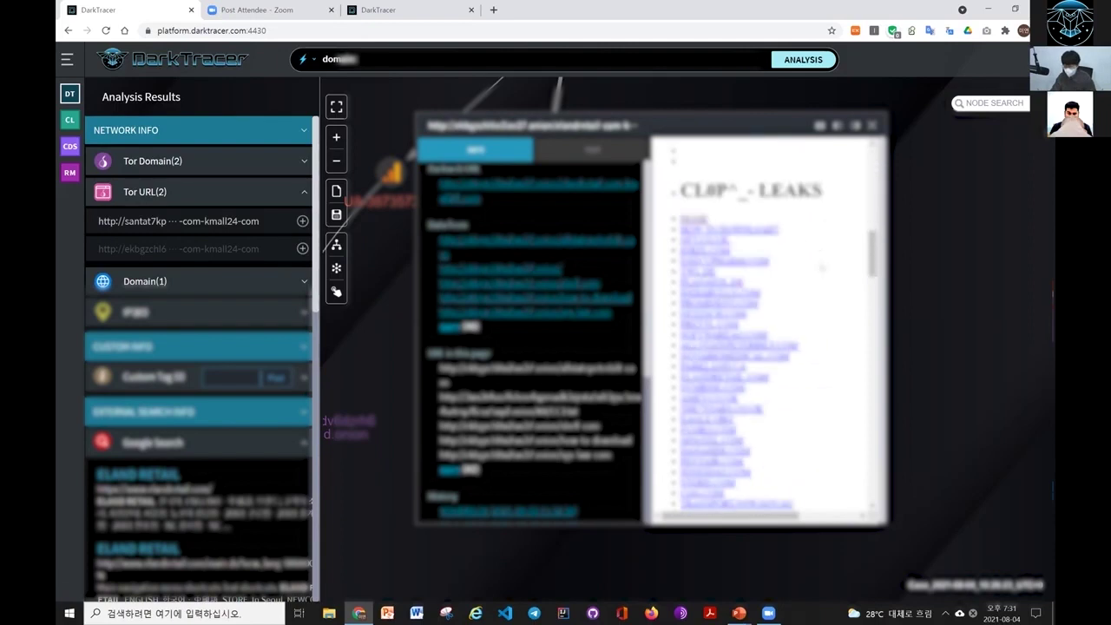
Step: Read the captured CL0P^_- LEAKS page through the victim description and card record downloads, and close the URL's details
scroll(764, 330, down, 8)
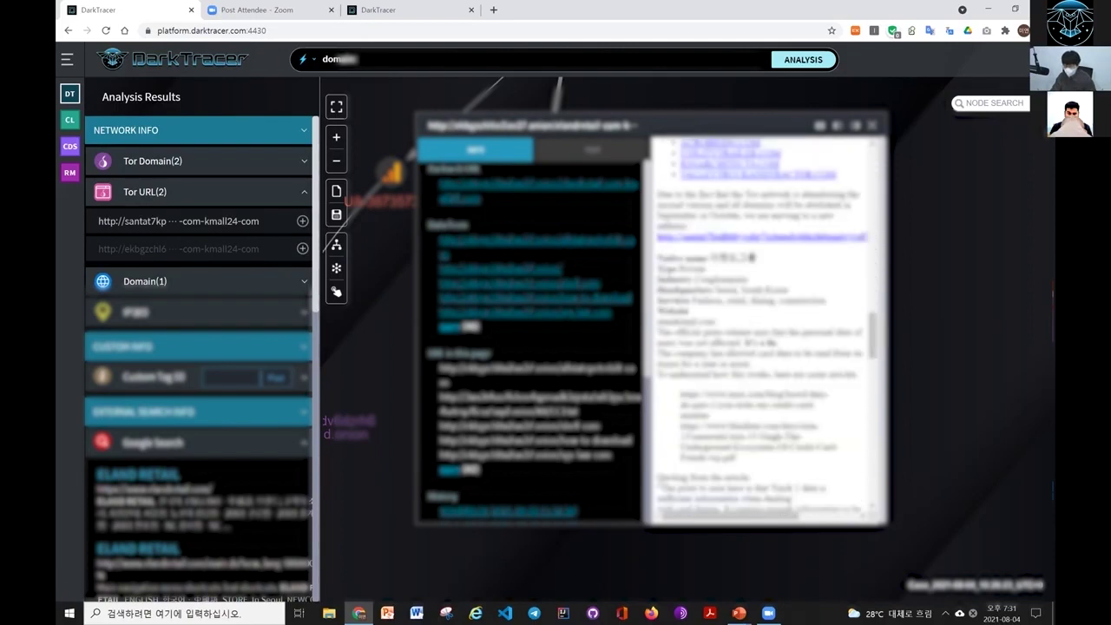
drag(676, 124, 621, 119)
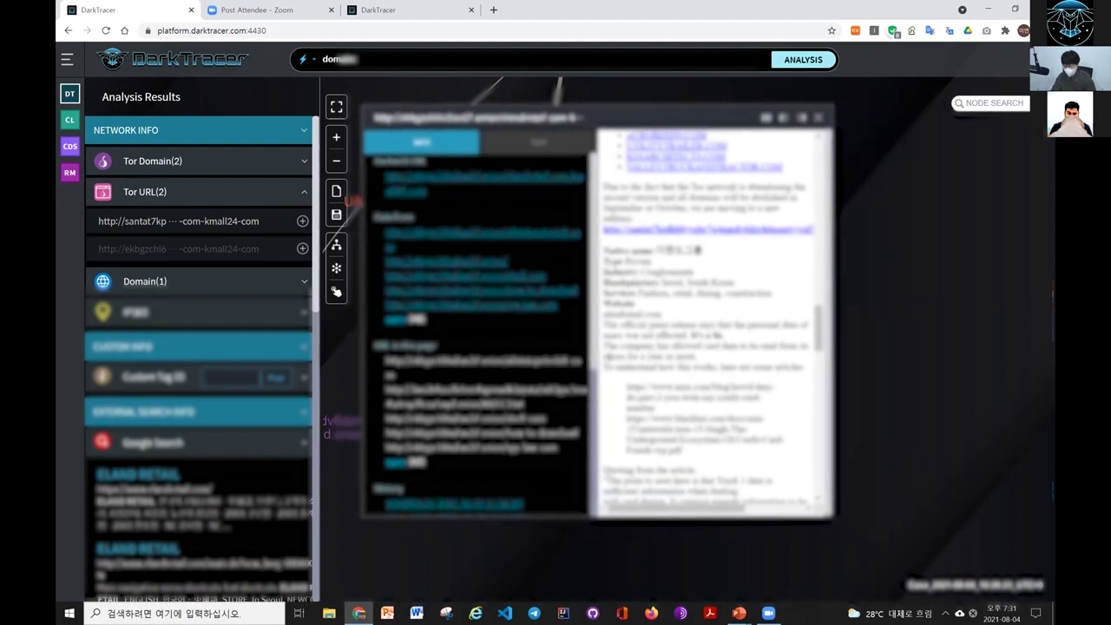
scroll(707, 317, down, 5)
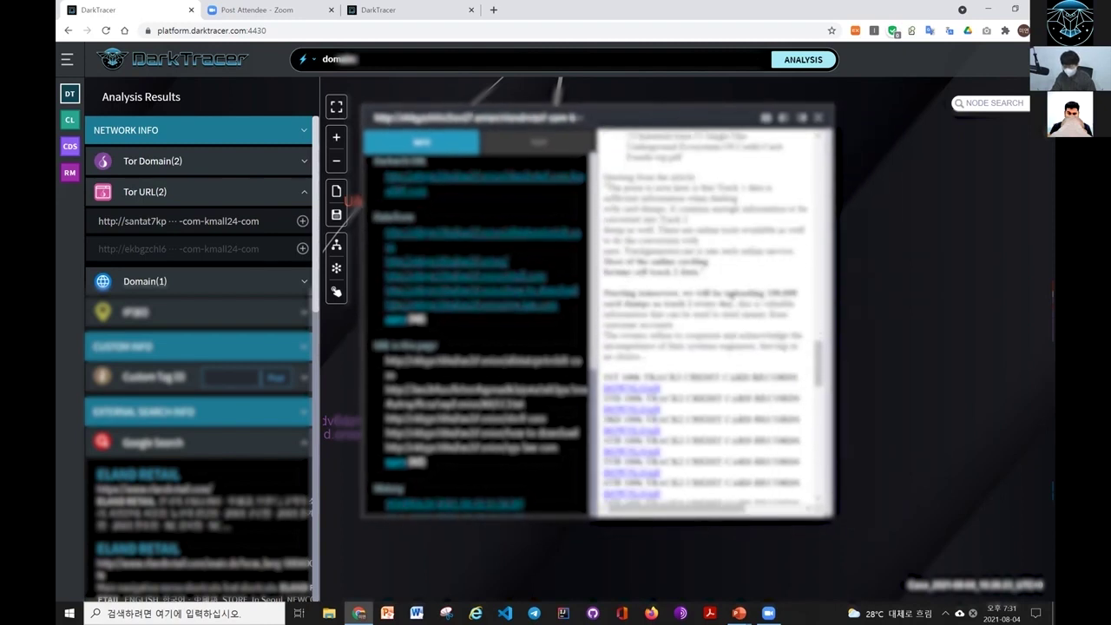
drag(764, 293, 653, 304)
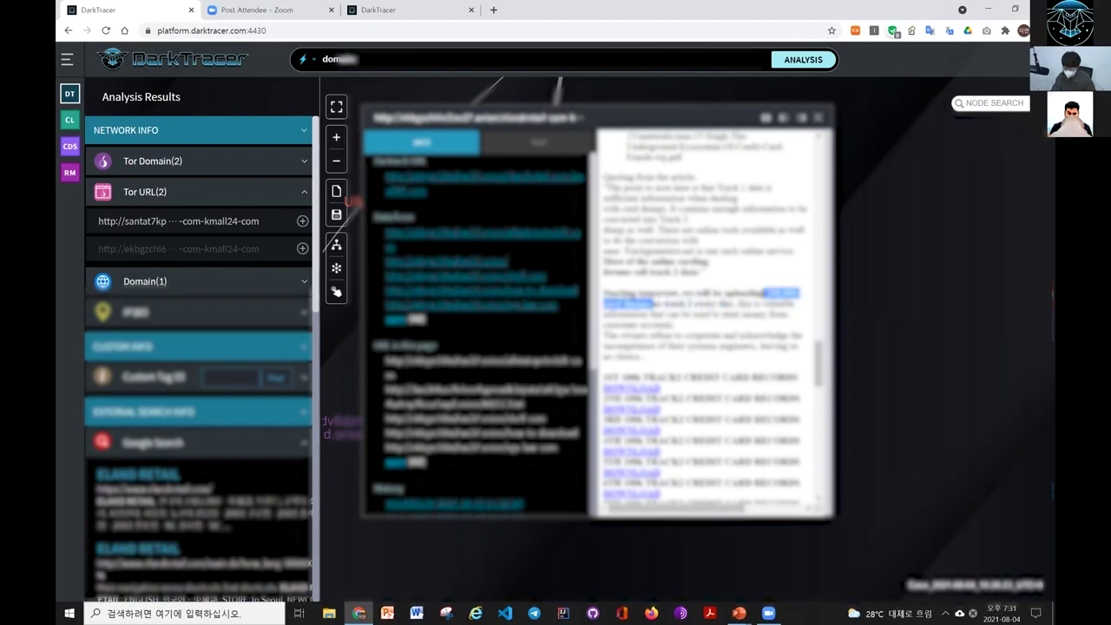
click(768, 287)
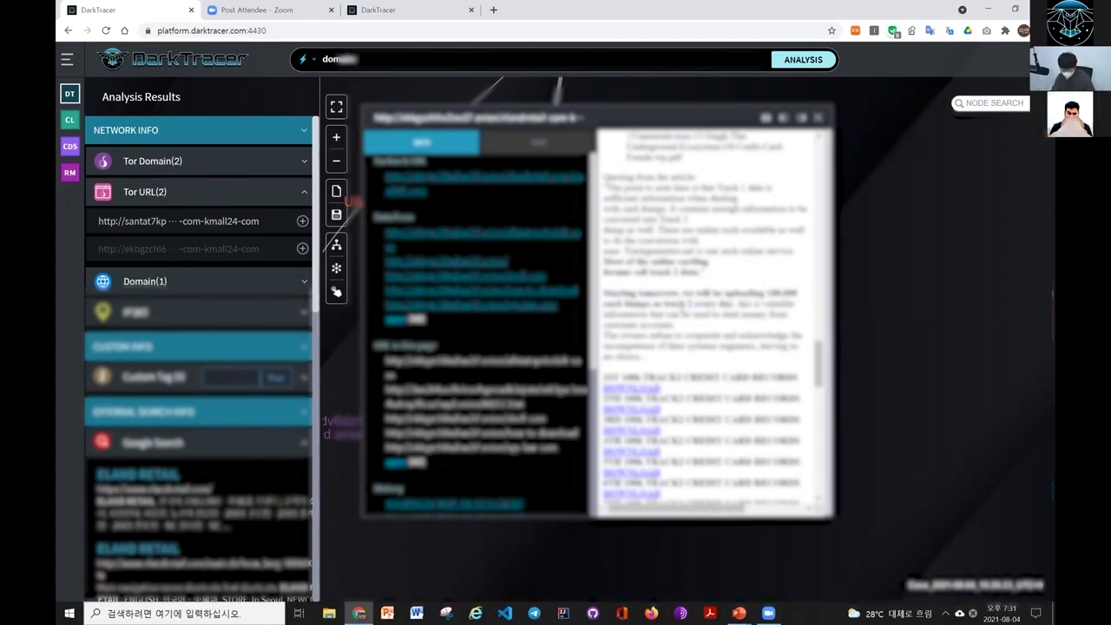
scroll(688, 308, down, 5)
scroll(691, 314, up, 3)
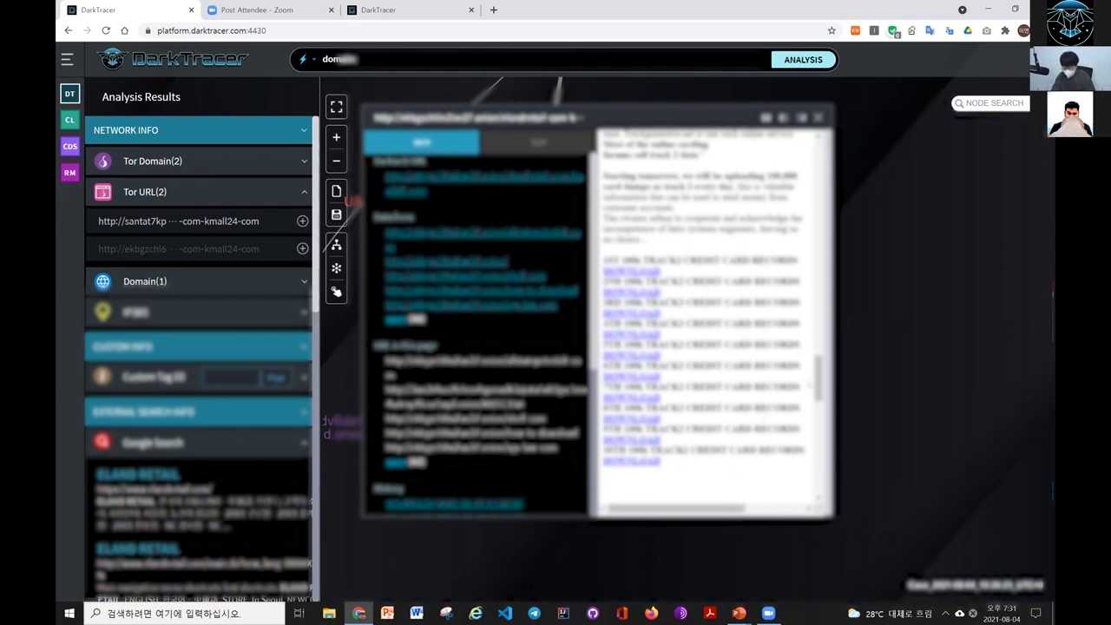
click(817, 118)
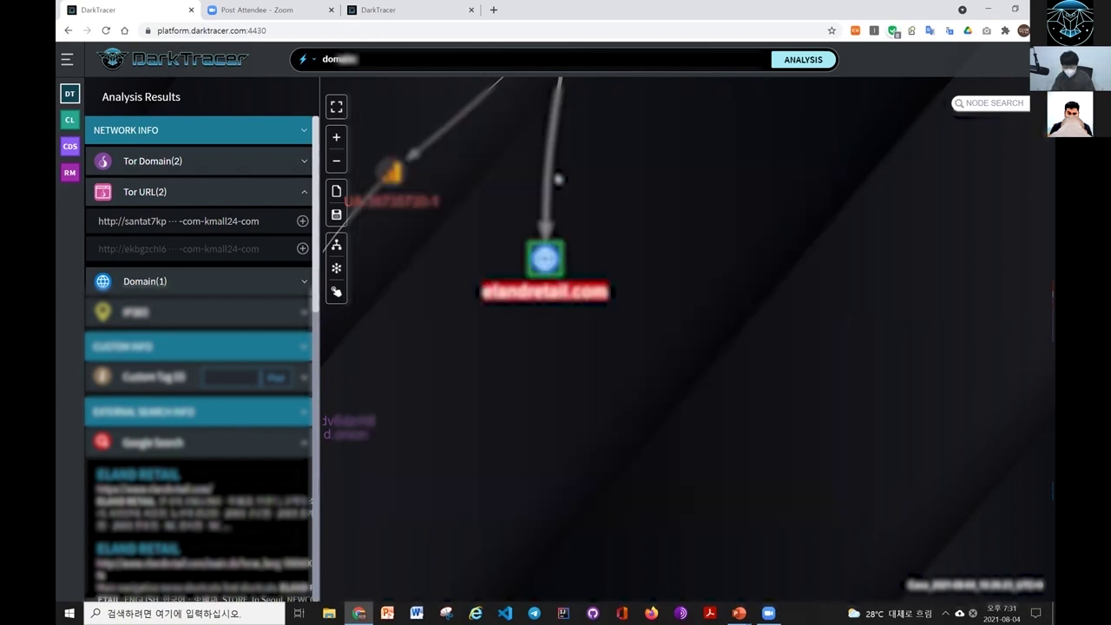
Step: Add the ekbgzchl6x2ias37.onion Tor URL to the graph and run a search on its node
click(302, 249)
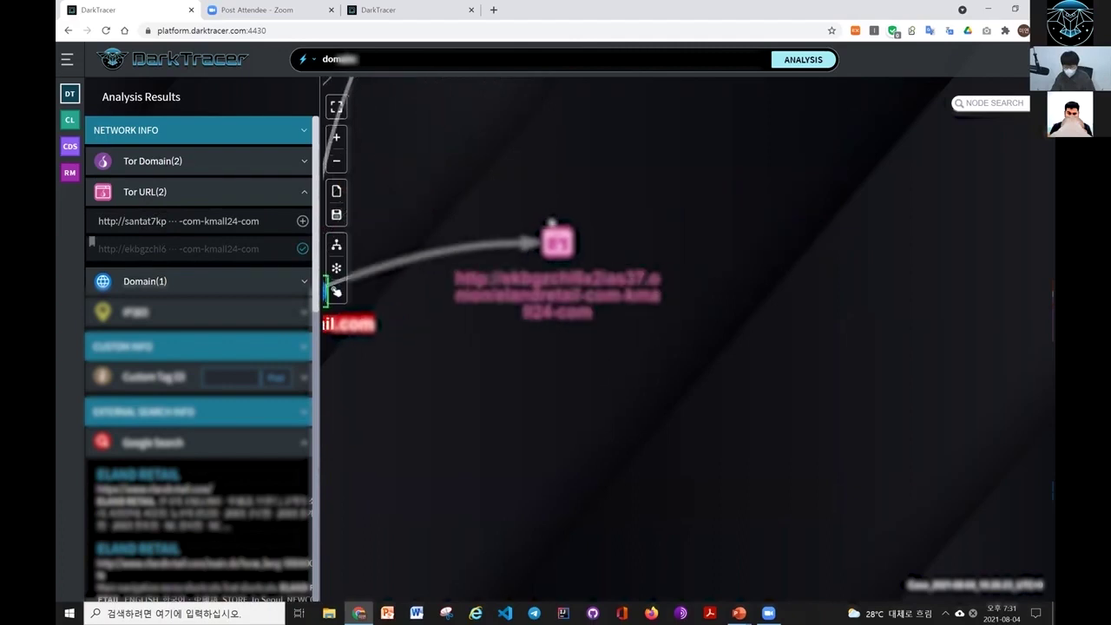
right_click(555, 244)
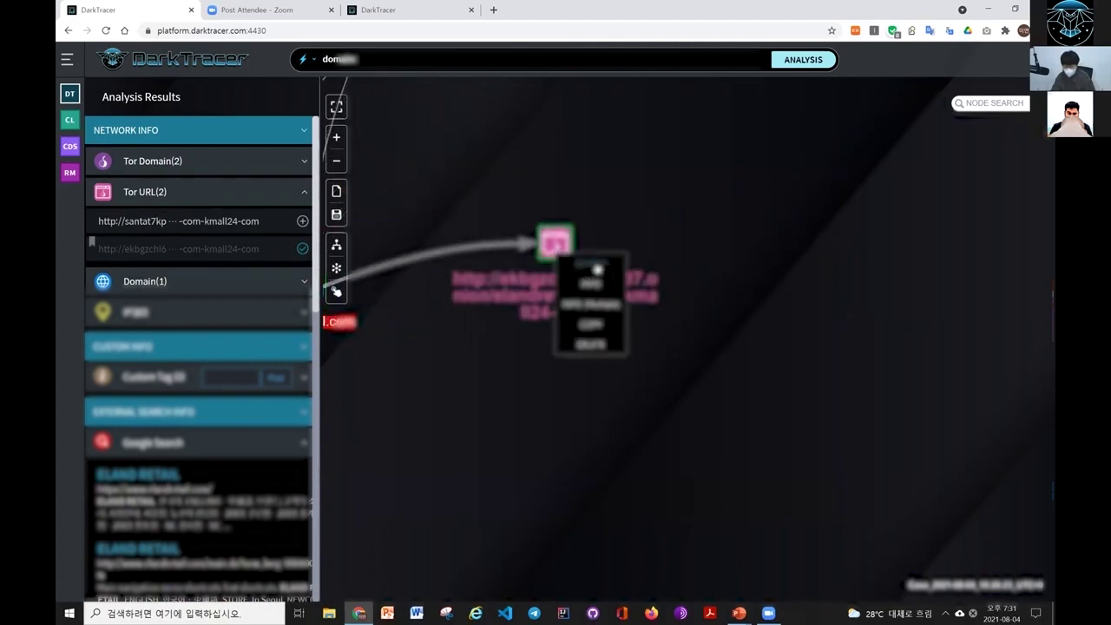
click(592, 264)
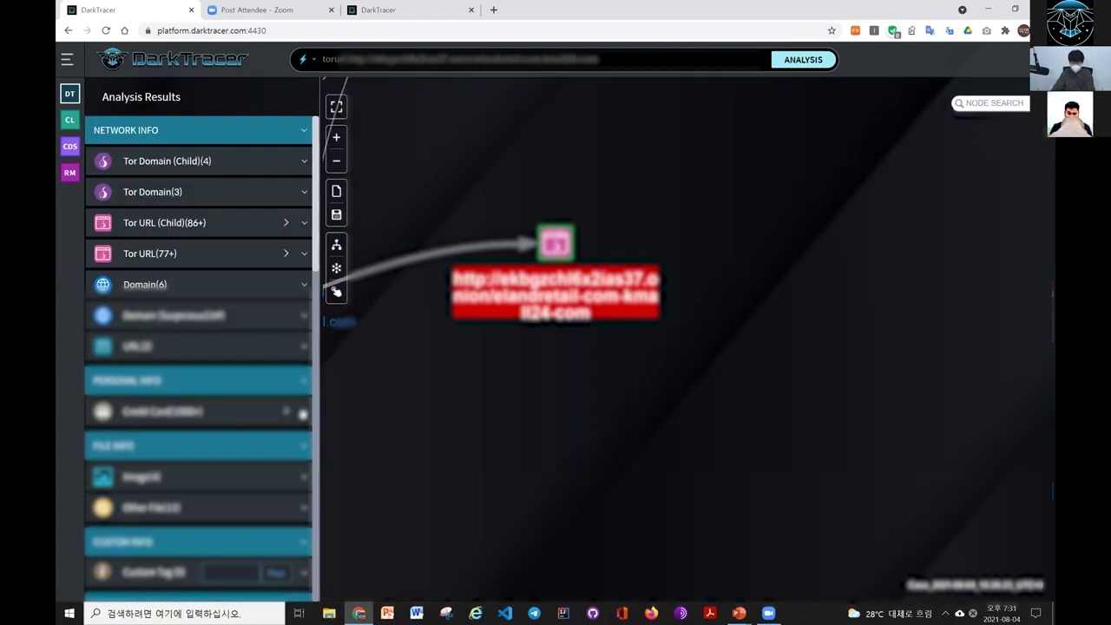
Step: Expand the credit card results of the Tor URL and add the first three card entries to the graph
click(288, 404)
scroll(291, 382, down, 2)
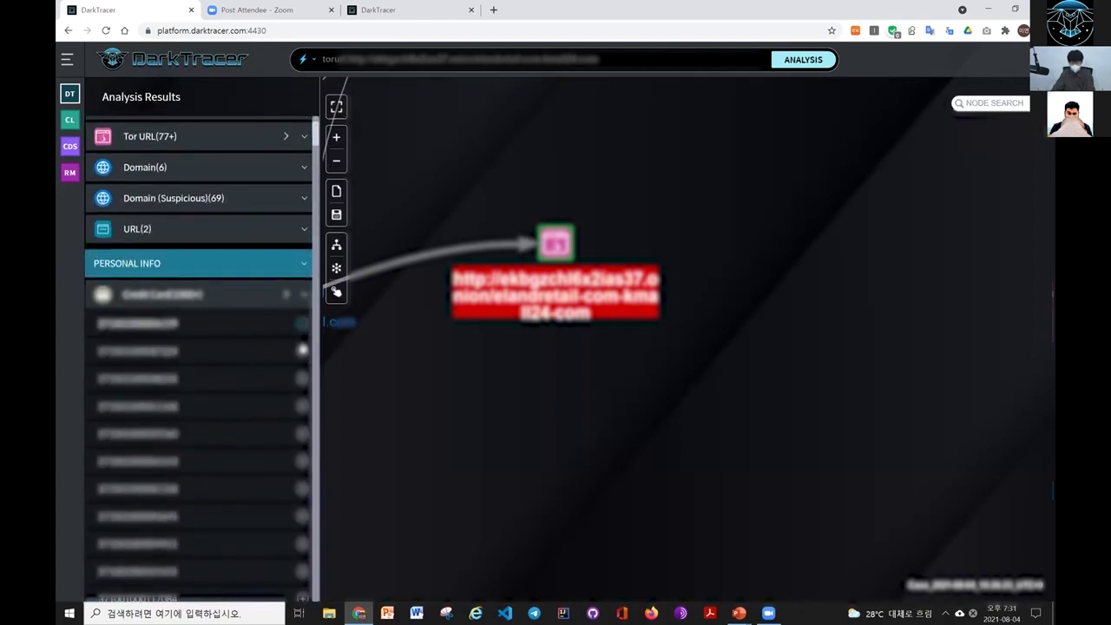
click(302, 378)
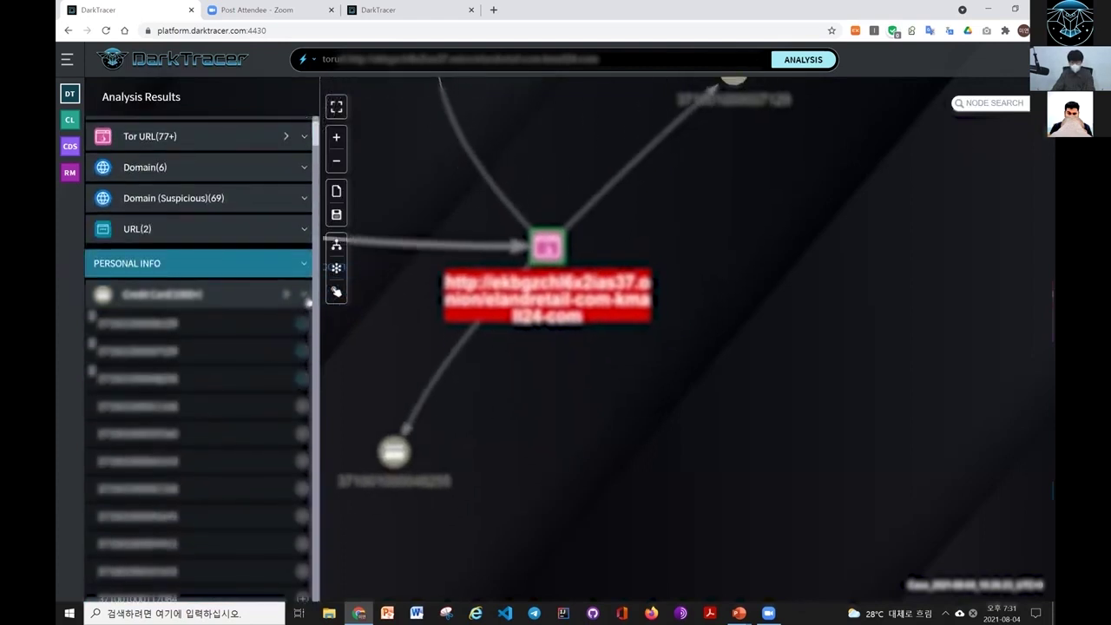
Step: List the Tor URL's other-file results, download the first file from its details, and close those details
click(304, 295)
scroll(245, 348, down, 1)
click(156, 344)
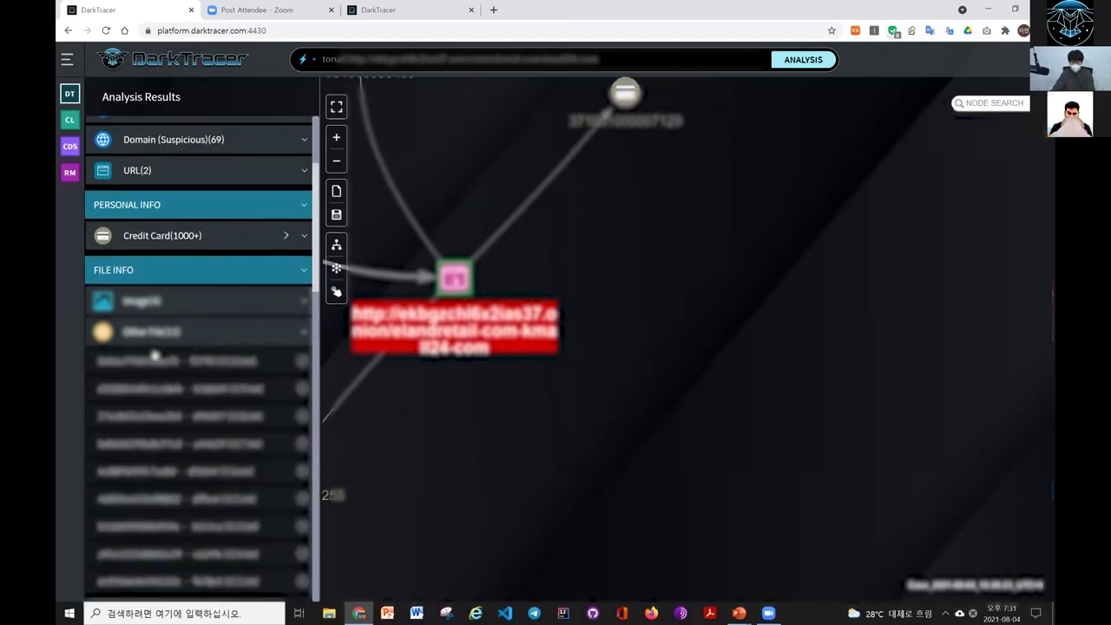
click(168, 357)
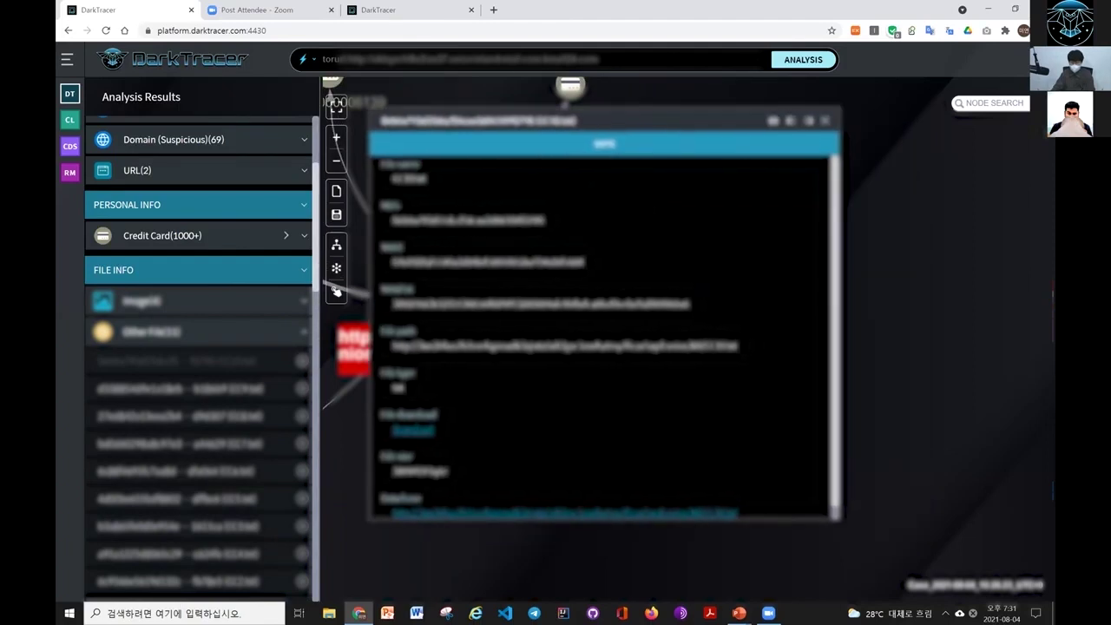
scroll(460, 310, down, 1)
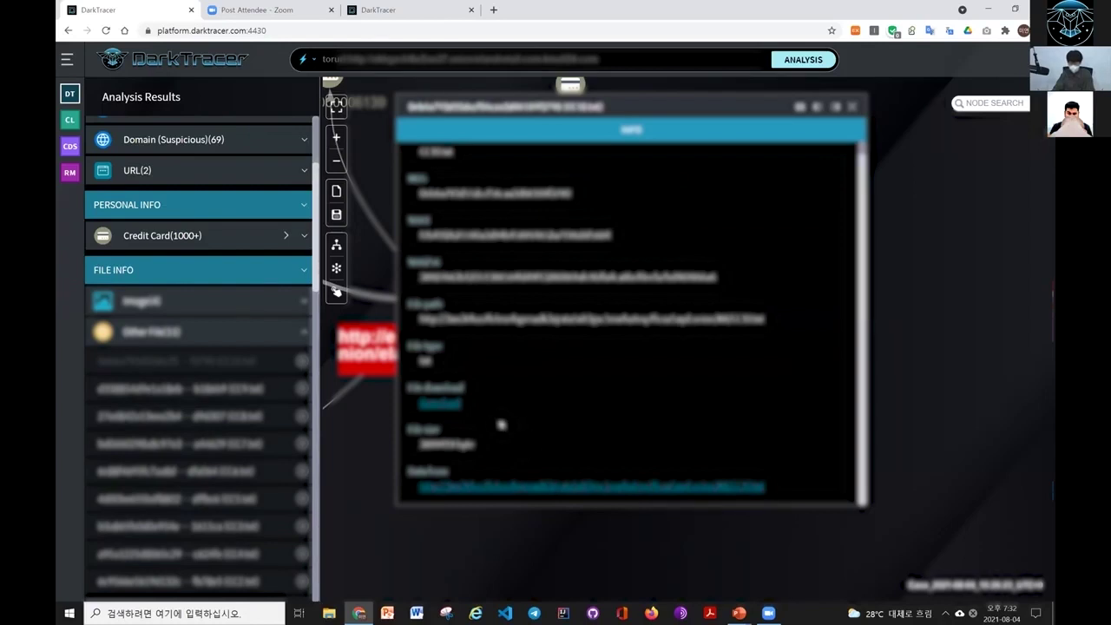
click(435, 406)
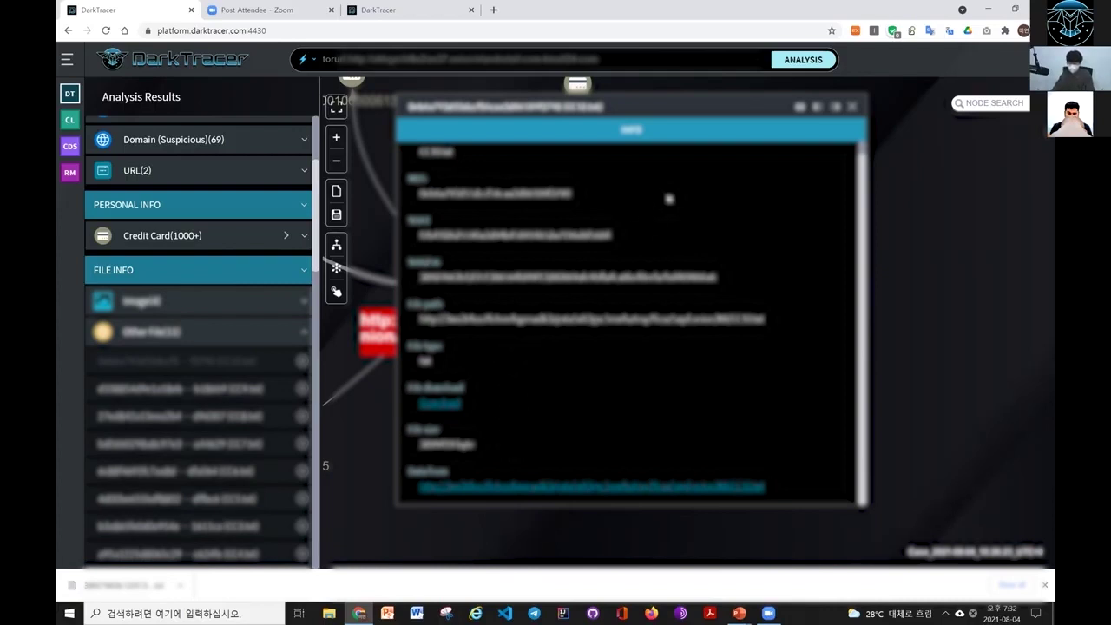
click(856, 105)
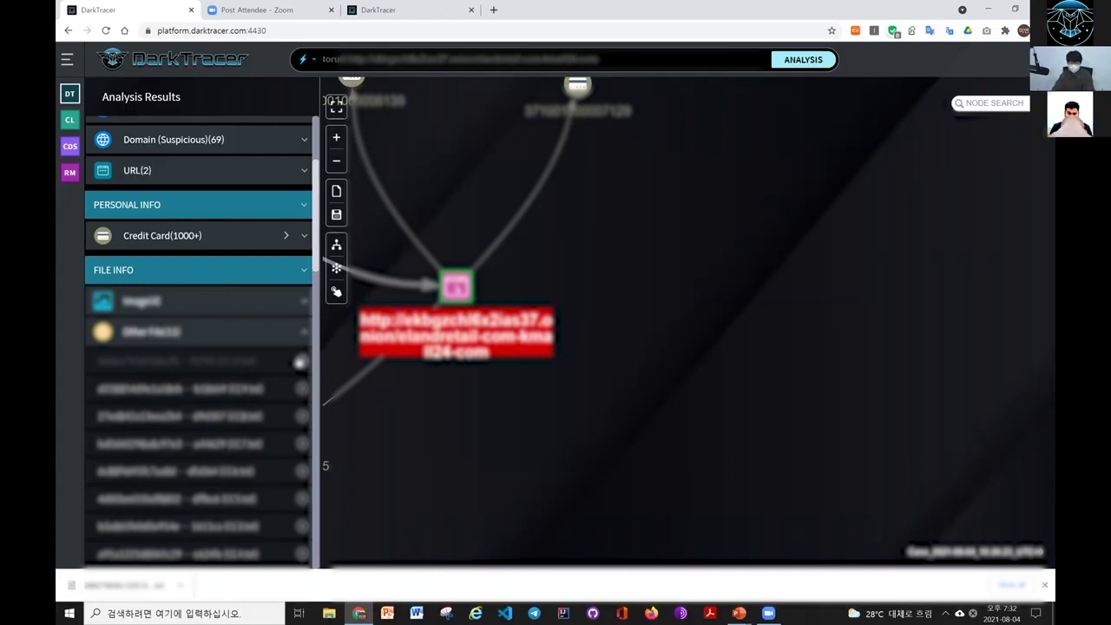
Step: Add the first five entries of the other-file results to the graph
click(301, 389)
click(301, 419)
click(302, 446)
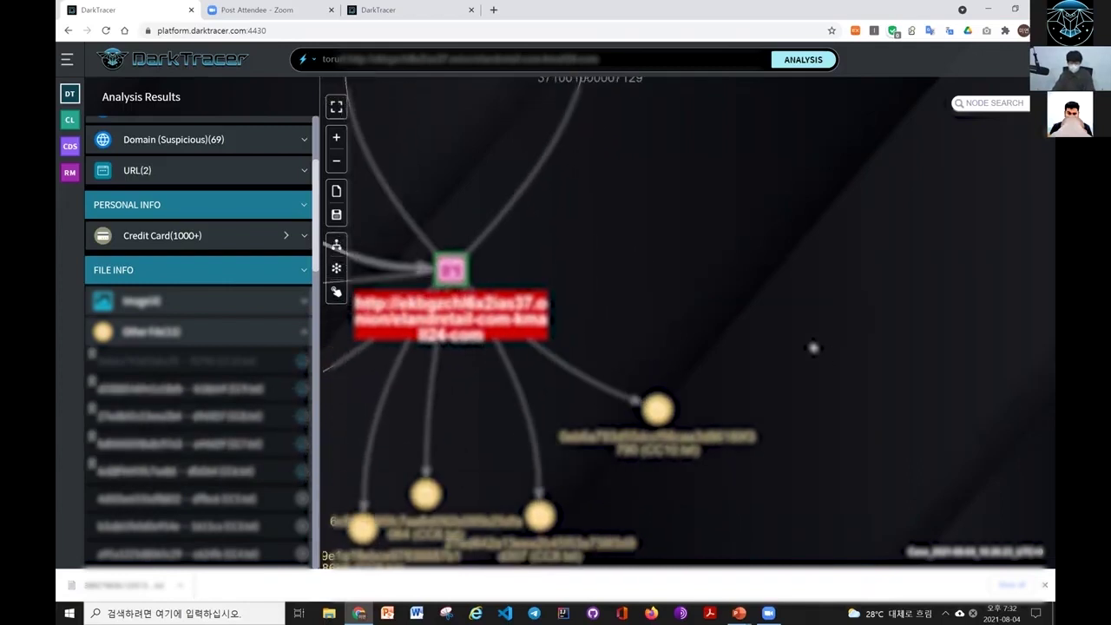
Step: Examine the graph's links from the onion domain through elandretail.com and its Tor URL to the card and file nodes
scroll(619, 356, down, 5)
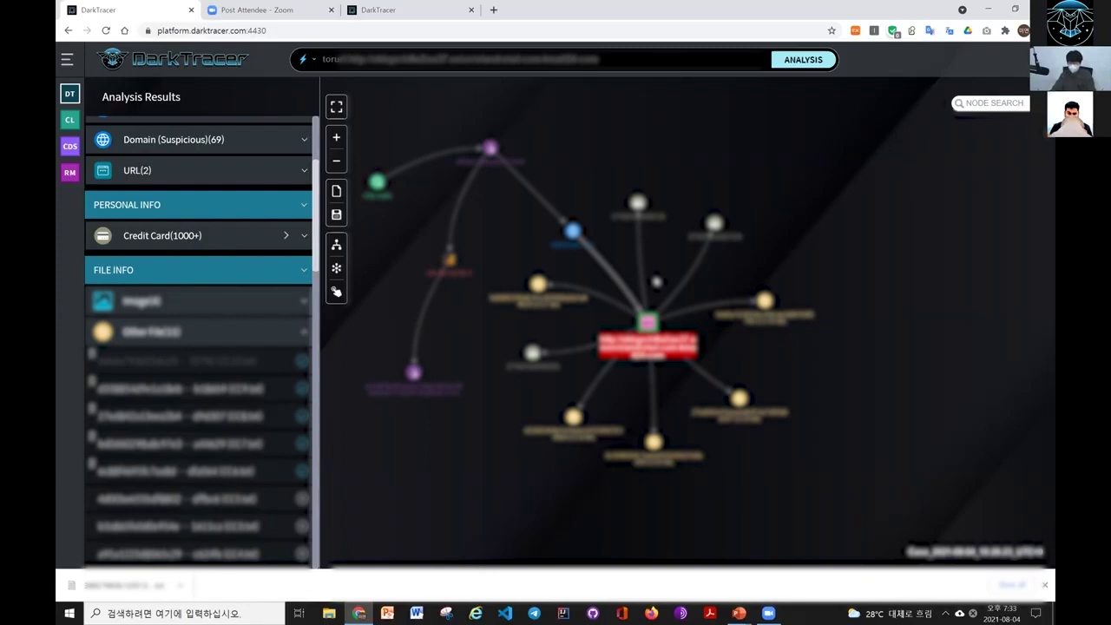
drag(665, 273, 622, 249)
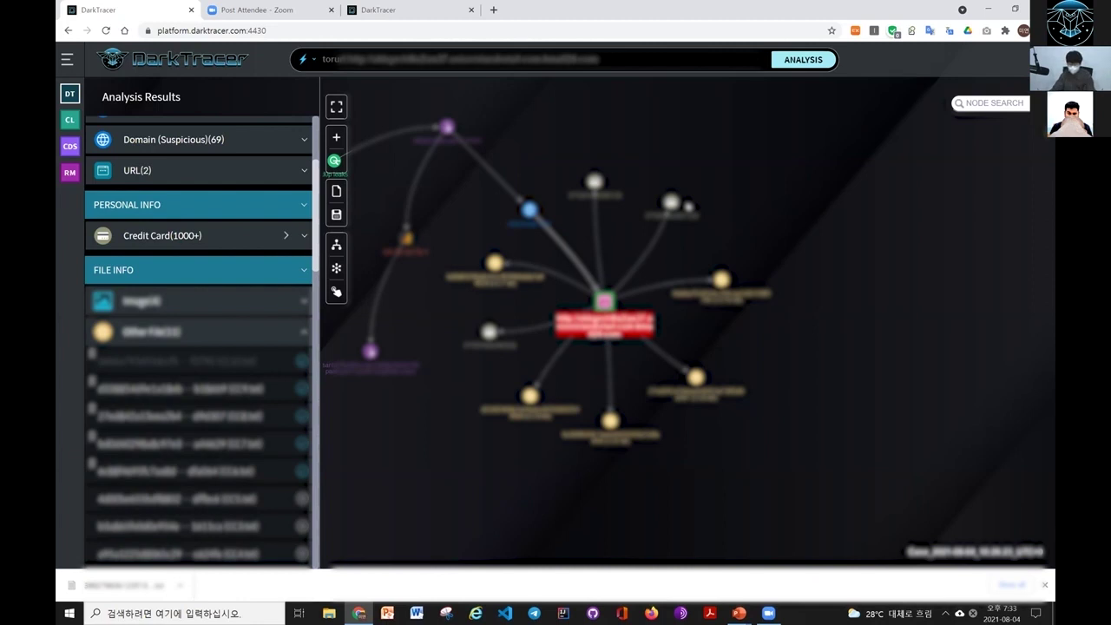
drag(767, 221, 665, 197)
scroll(615, 233, up, 2)
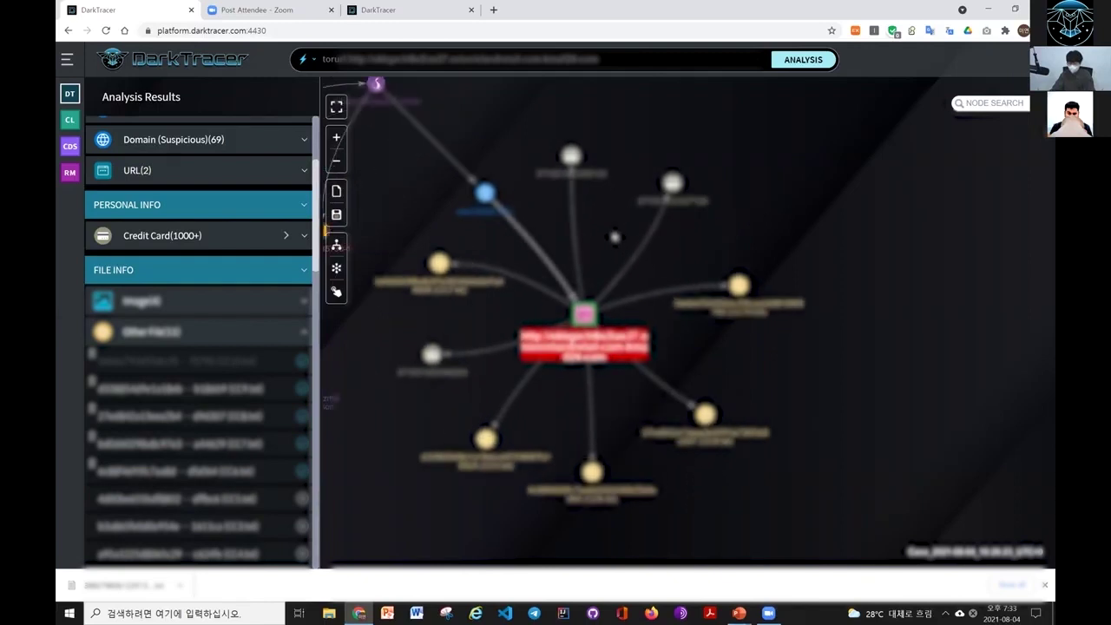
drag(596, 244, 646, 229)
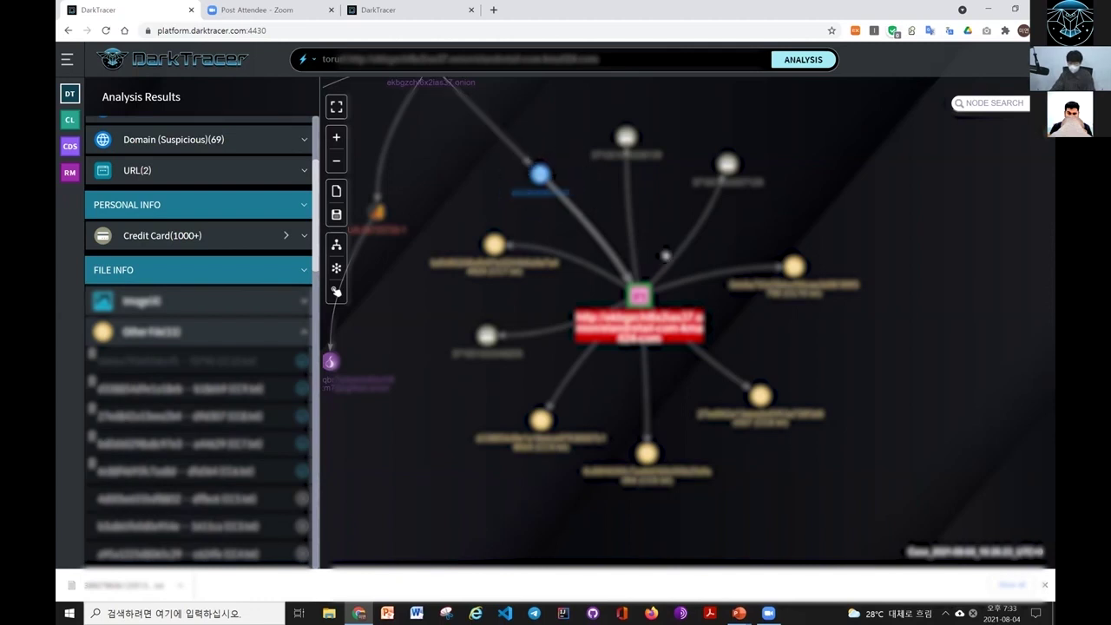
drag(672, 258, 628, 249)
drag(465, 161, 490, 200)
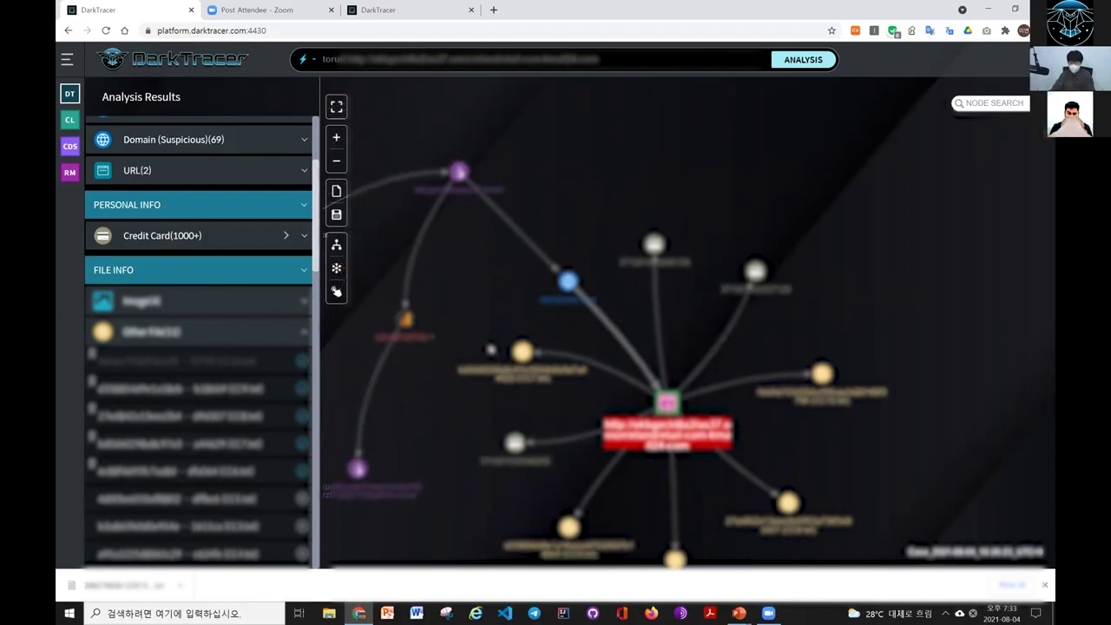
Step: Run a search on the ekbgzchl6x2ias37.onion node and list its child Tor domains and related Tor domains
scroll(485, 313, up, 2)
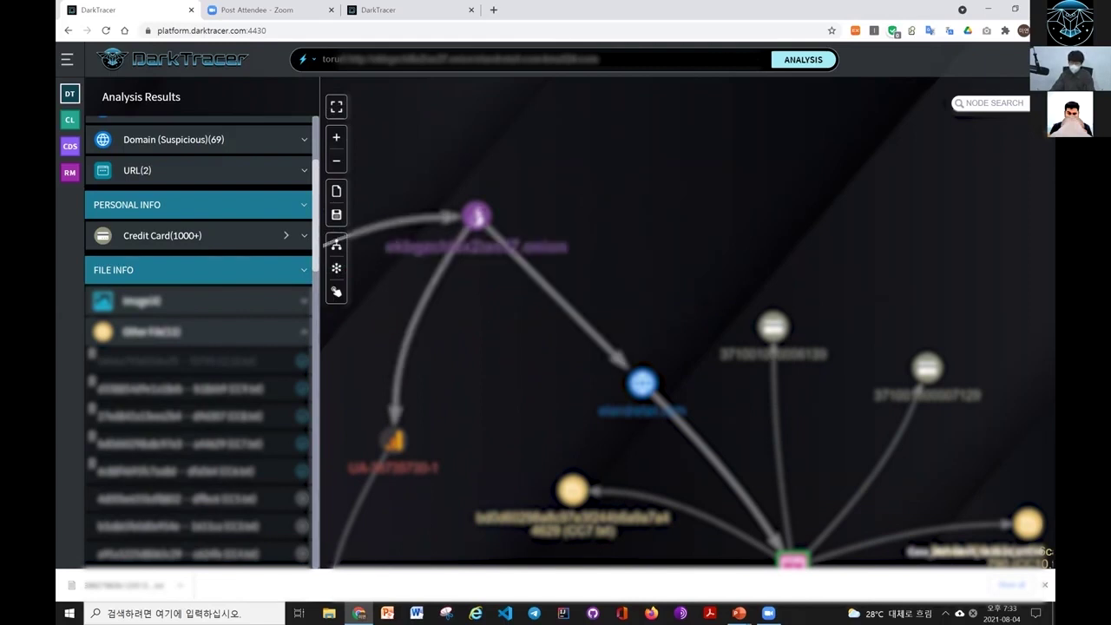
right_click(477, 216)
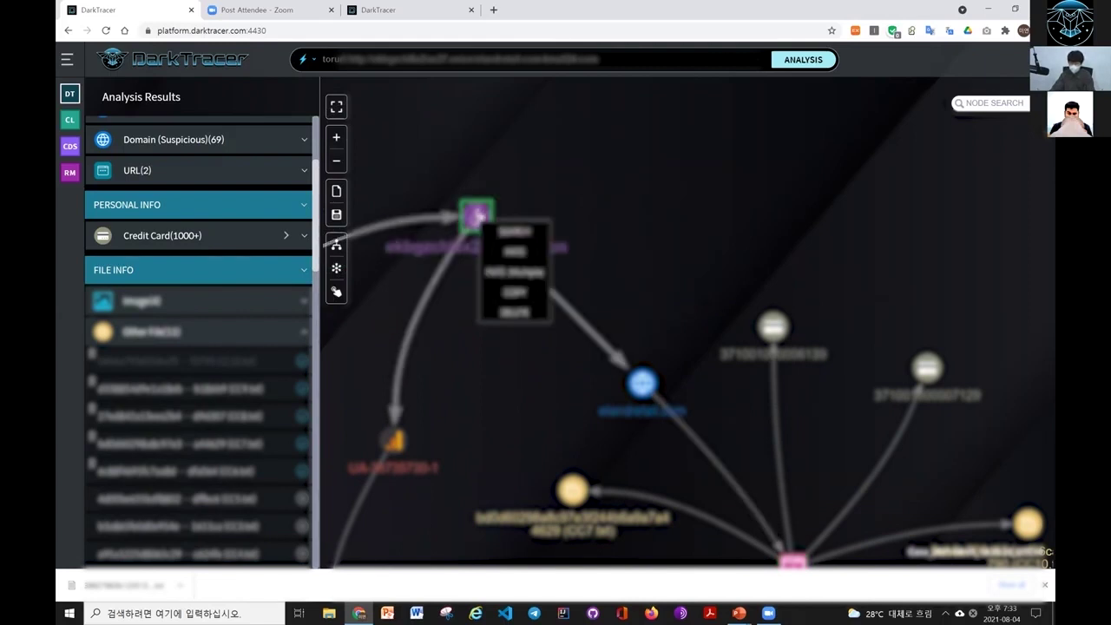
click(491, 231)
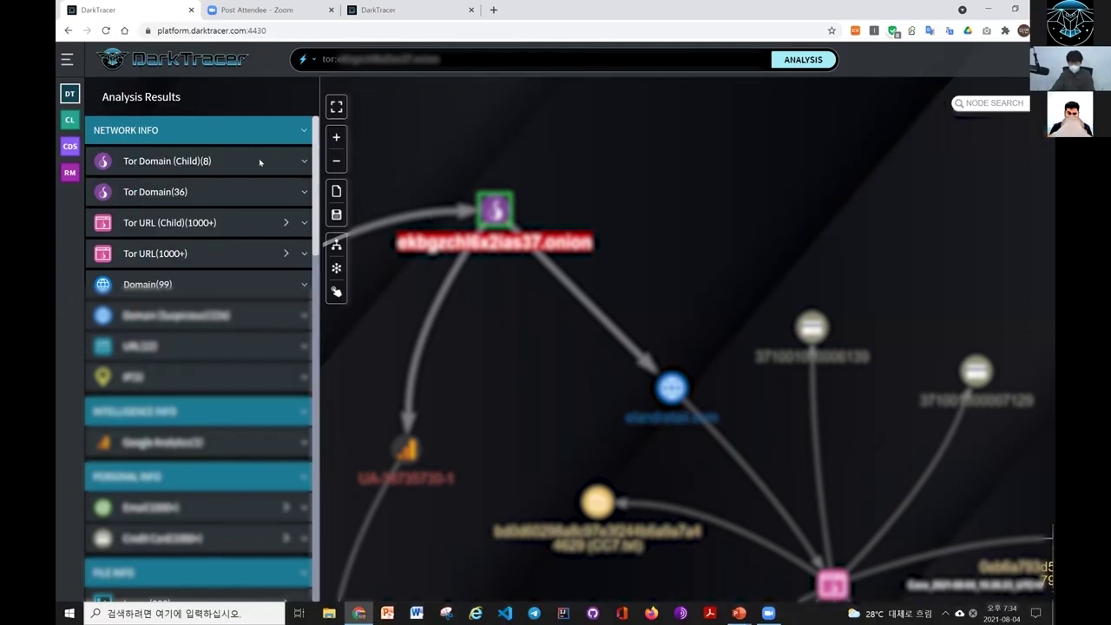
click(302, 159)
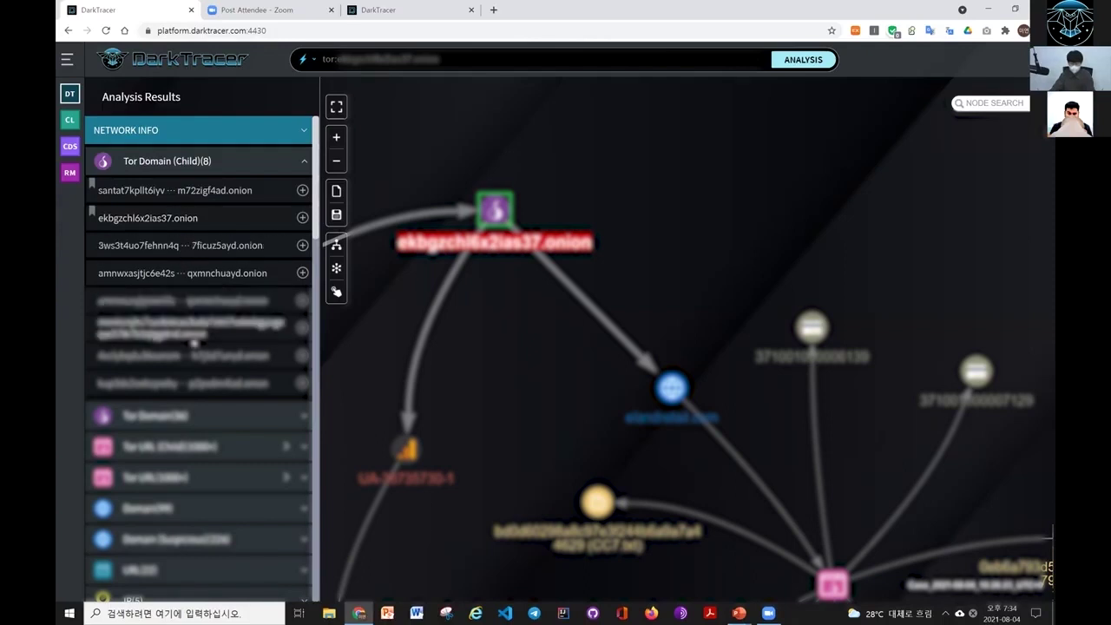
scroll(209, 380, down, 1)
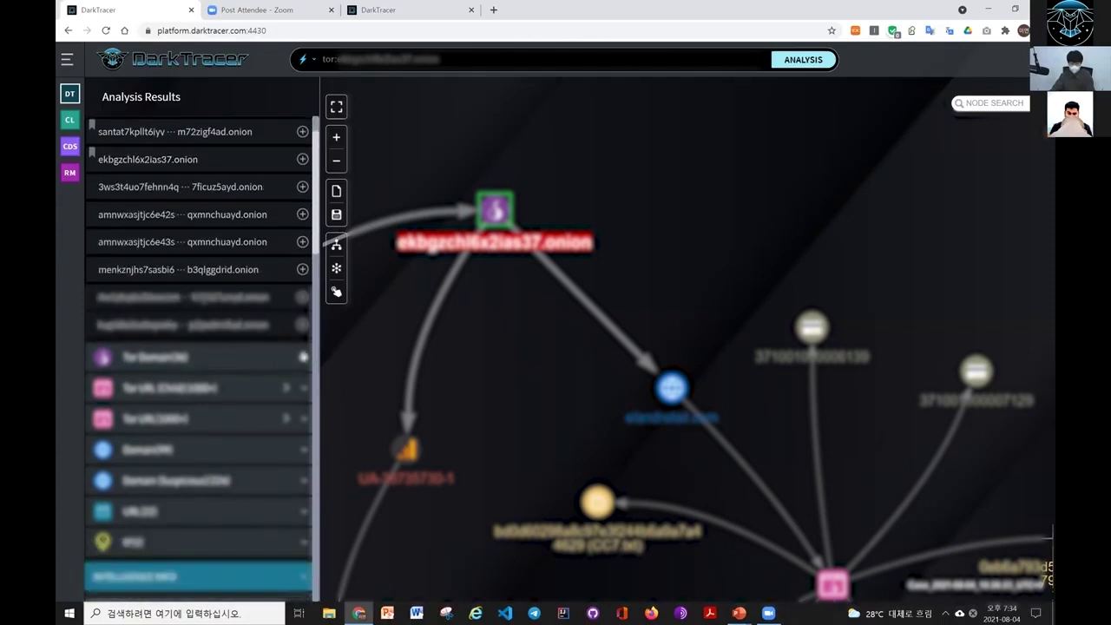
click(303, 356)
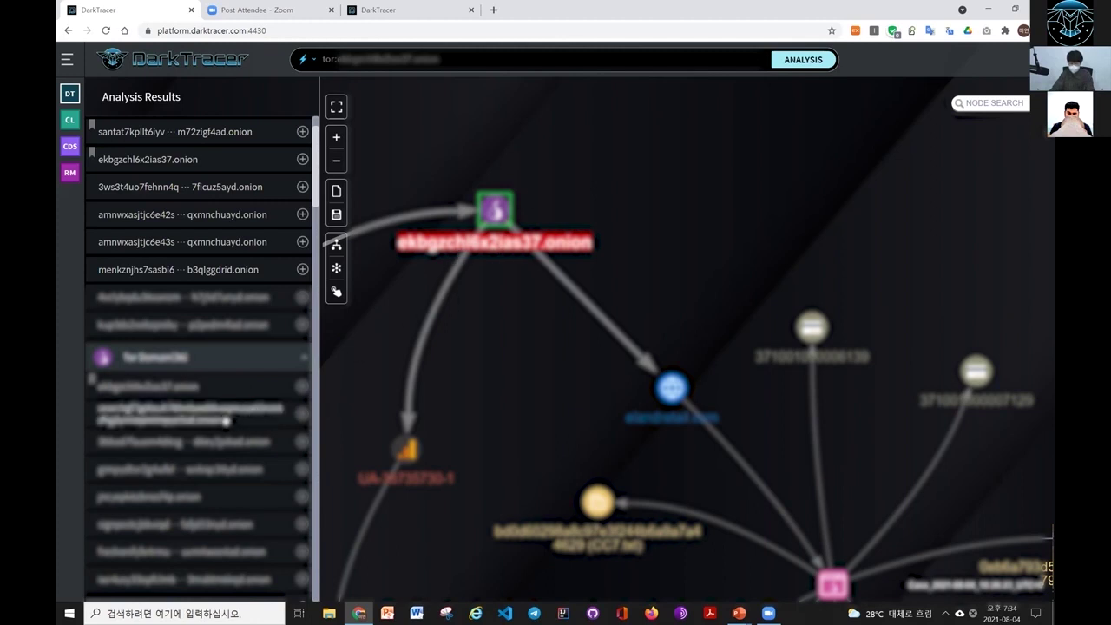
Step: Add the third, fourth and last three child Tor domains of ekbgzchl6x2ias37.onion to the graph
scroll(263, 374, up, 2)
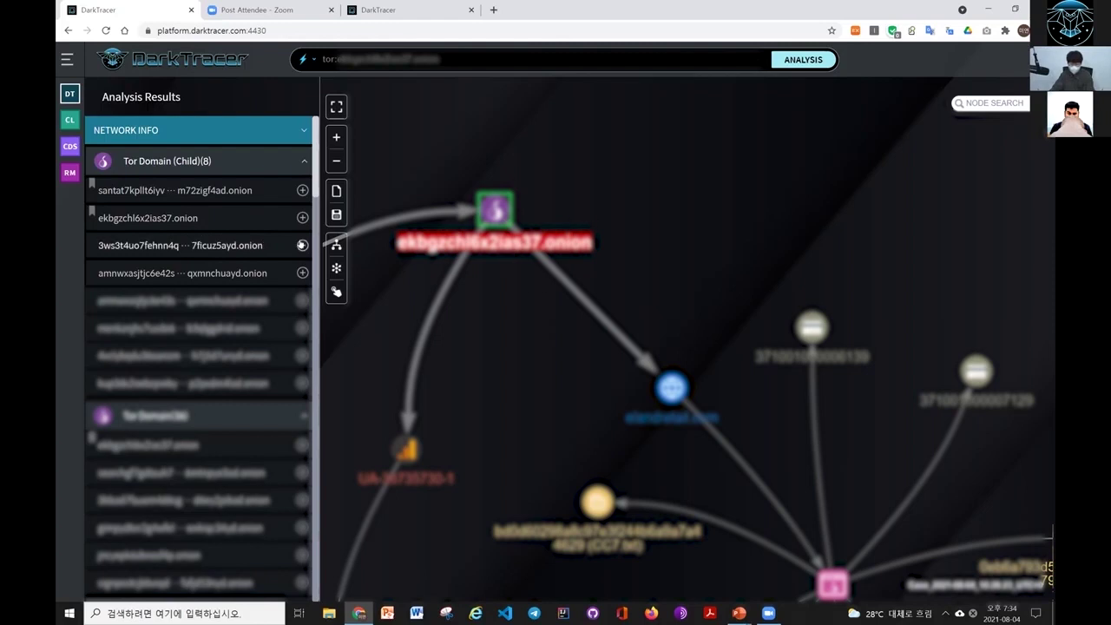
click(302, 272)
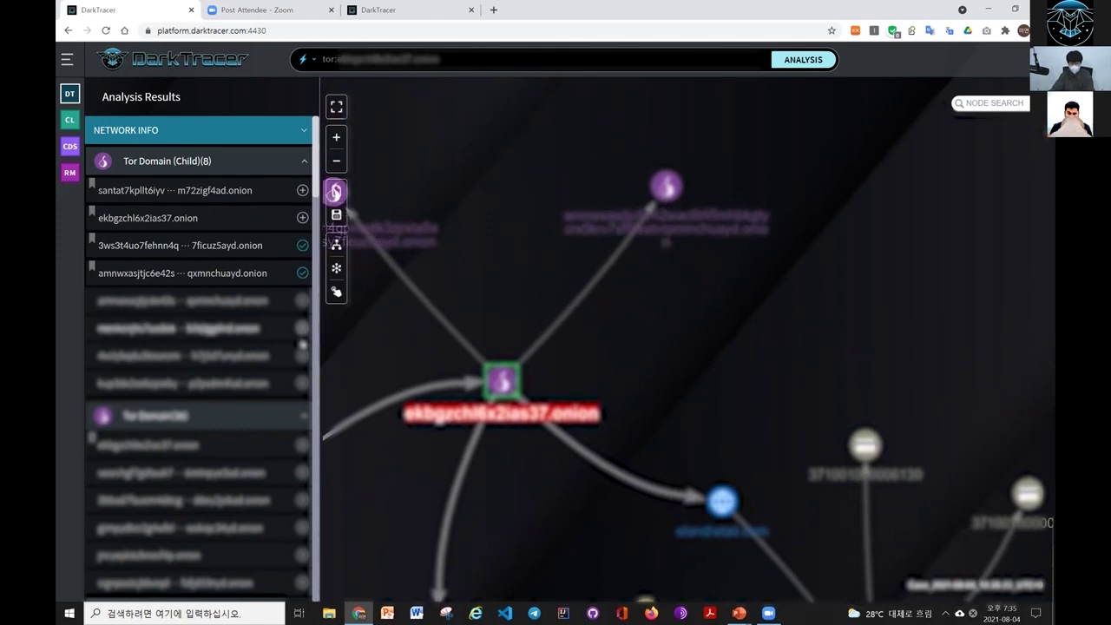
click(301, 328)
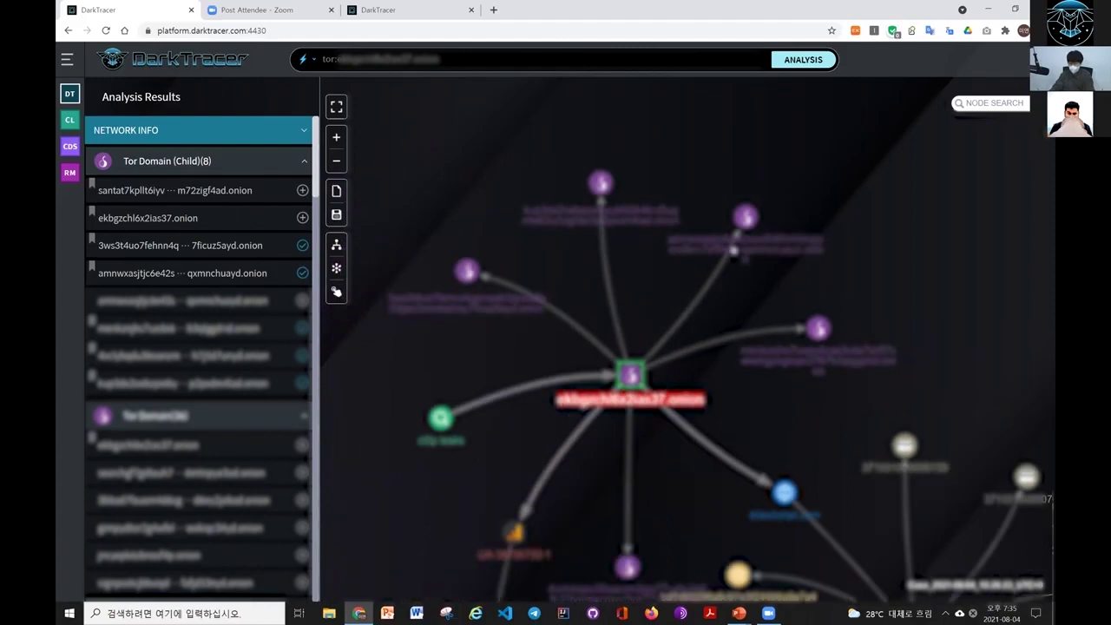
Step: Run a search on the amnwxasjtjc6e42s onion domain's node and open the details of its server-status result beside the graph
click(699, 211)
right_click(717, 222)
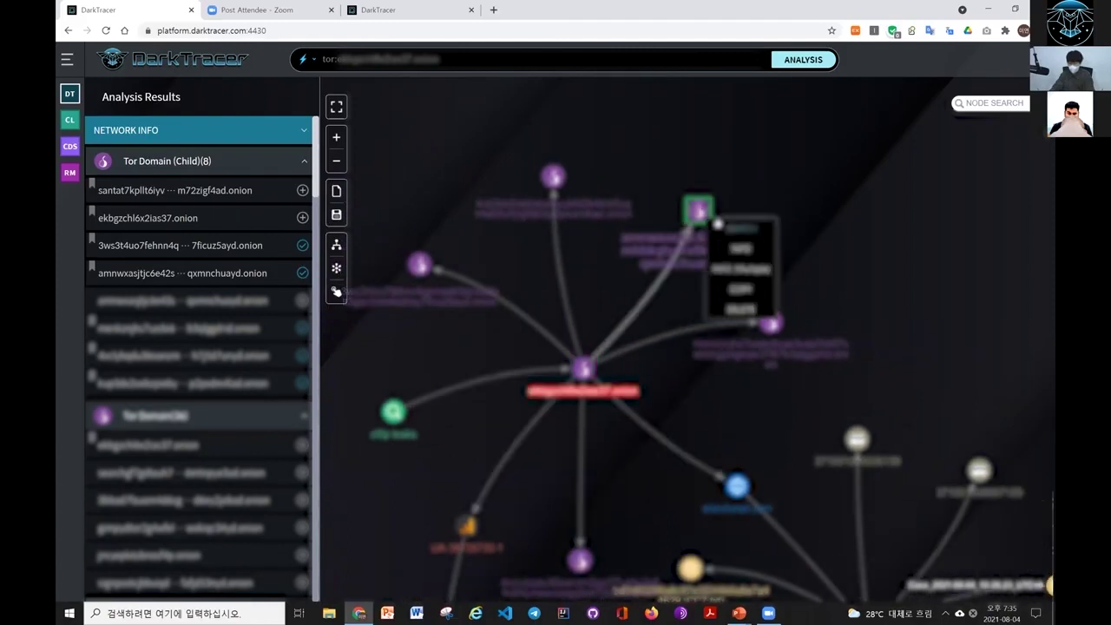
click(734, 230)
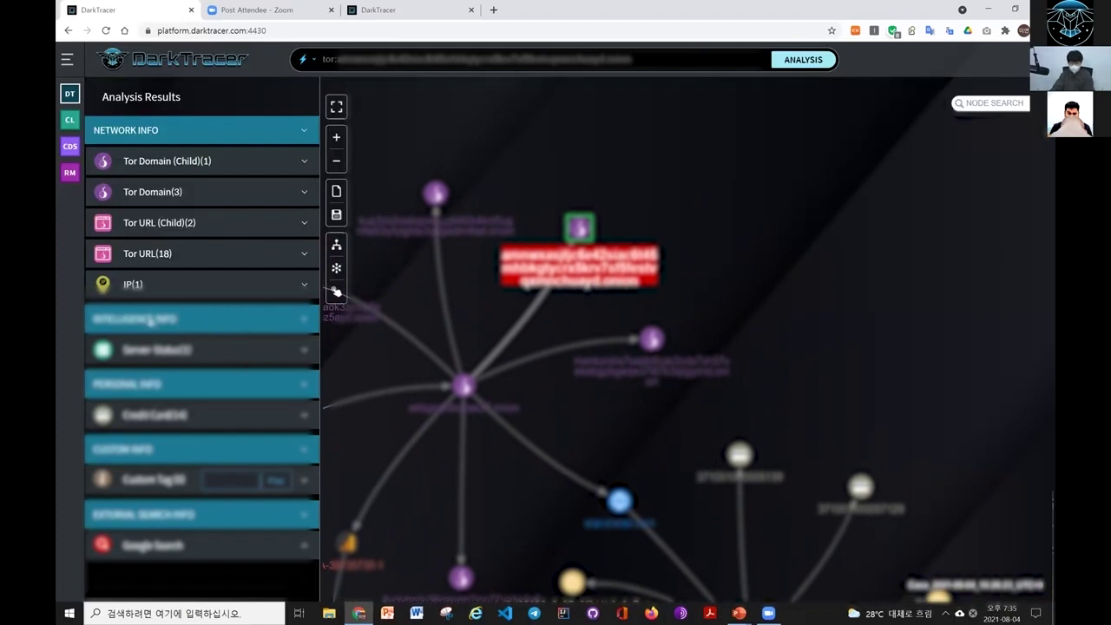
click(299, 354)
click(149, 382)
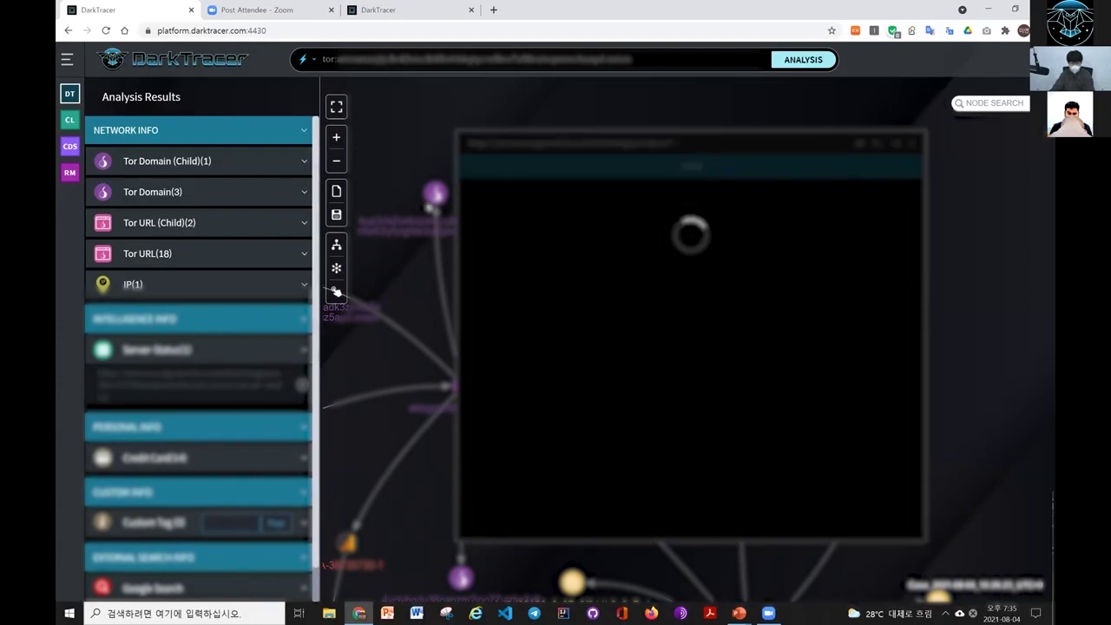
drag(725, 142, 854, 132)
drag(534, 328, 395, 339)
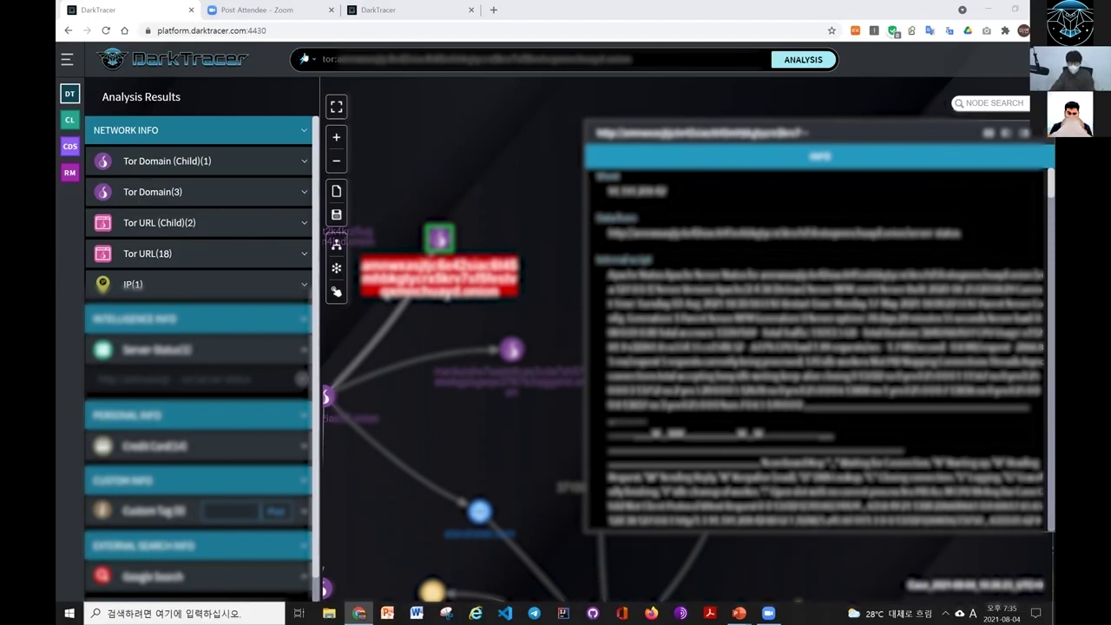
Step: Look over the analysis search's tag categories, including Server-Status, and close both the server-status details and the tag list
click(353, 66)
drag(829, 130, 655, 201)
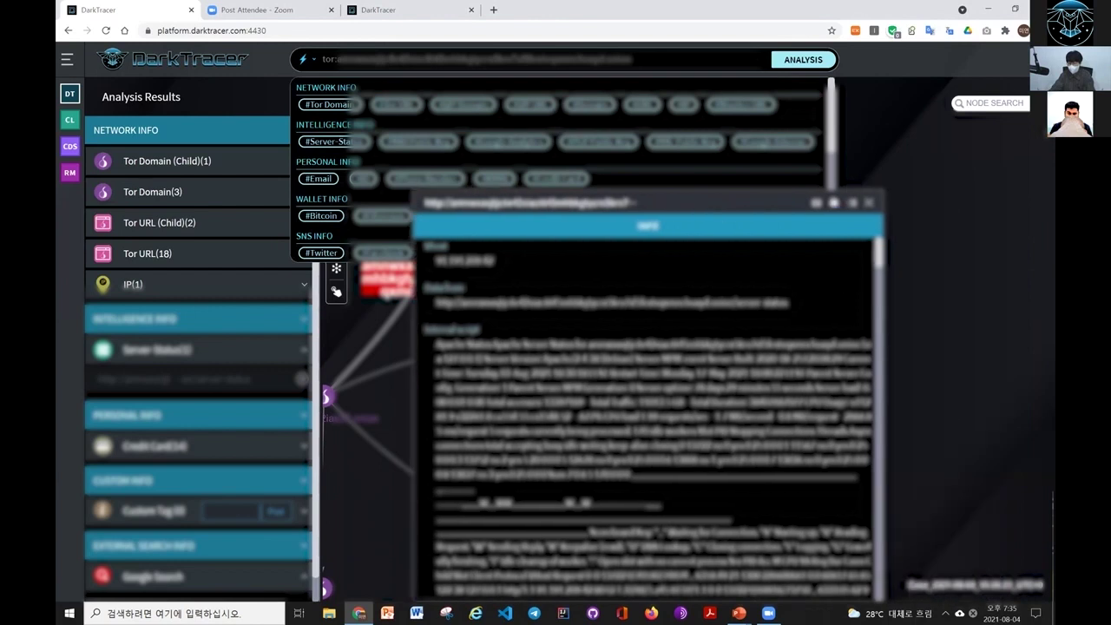
click(301, 58)
click(310, 60)
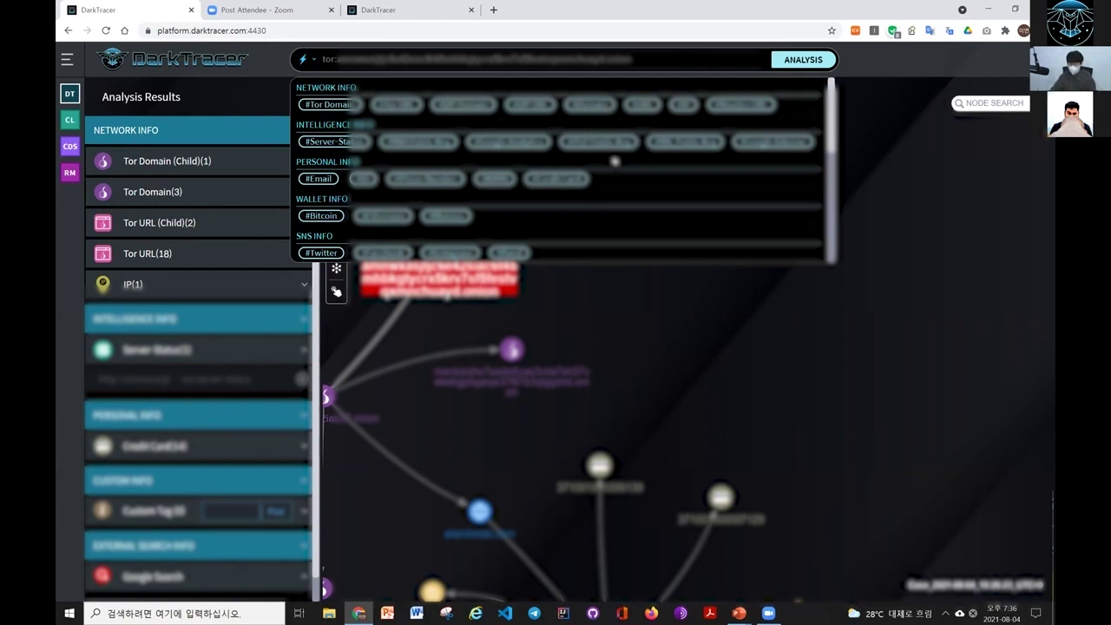
drag(590, 338, 657, 394)
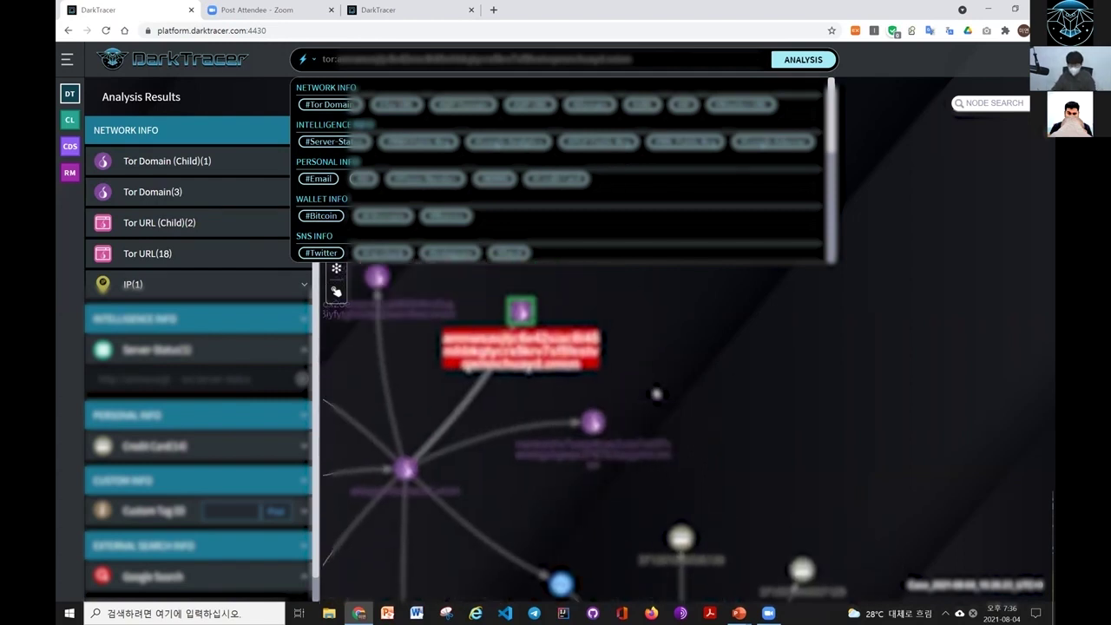
click(658, 395)
Step: Reopen the server-status details of the amnwxasjtjc6e42s domain and highlight the IP address at the start of the record
click(211, 386)
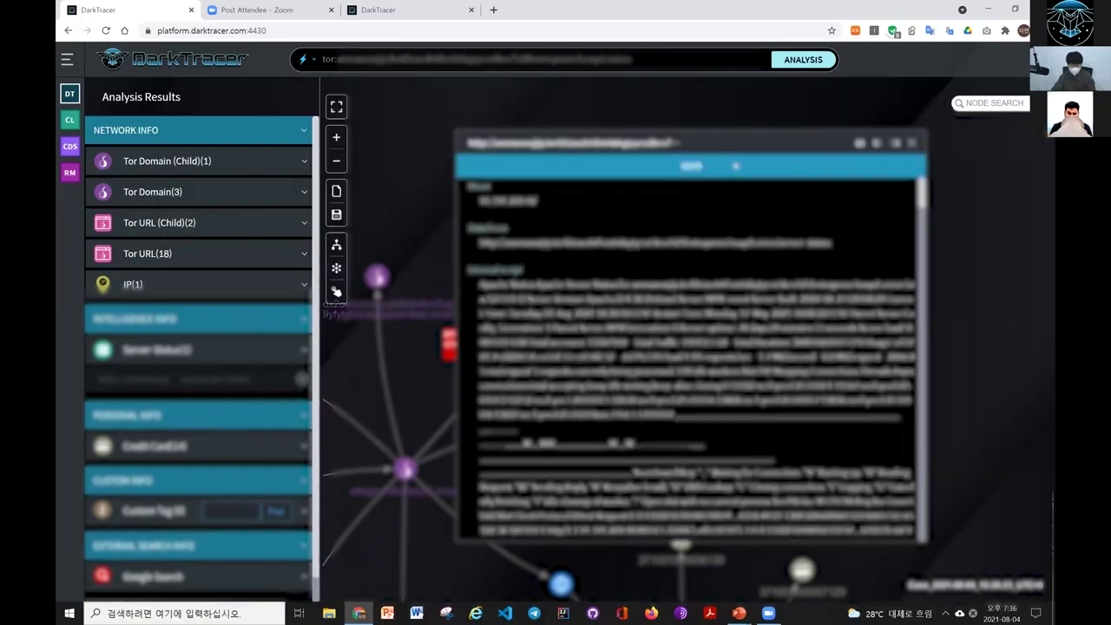
drag(712, 147, 820, 125)
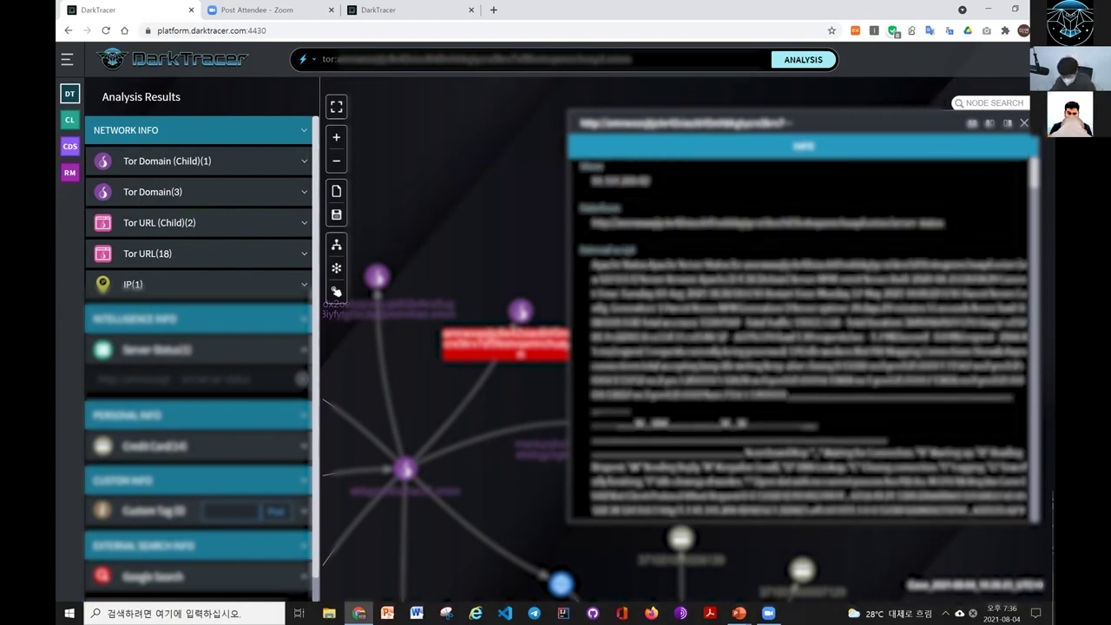
drag(589, 181, 685, 178)
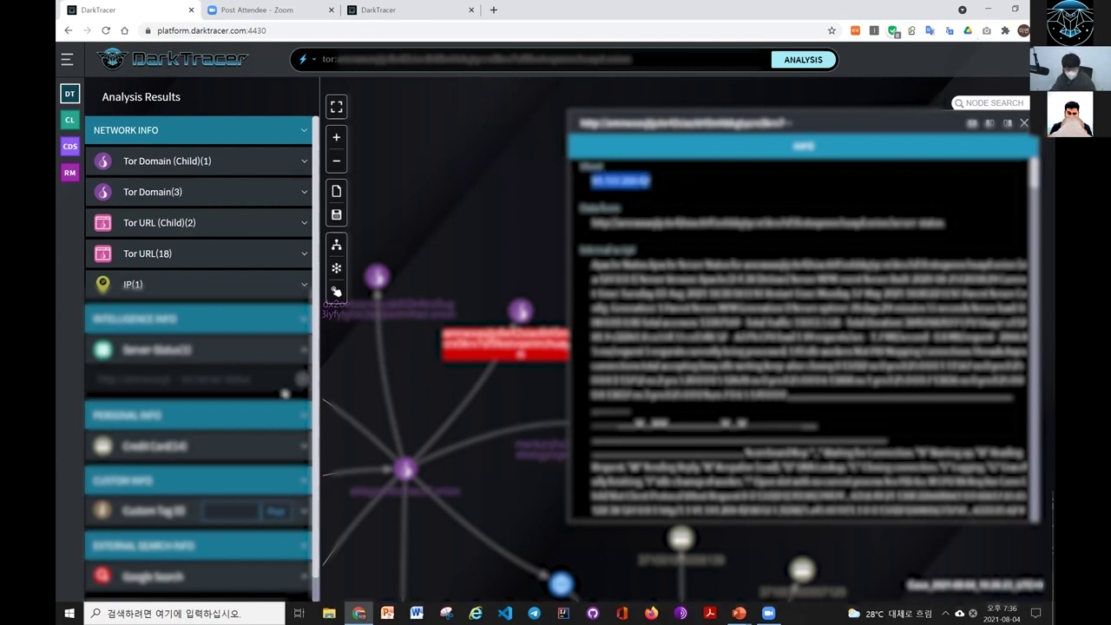
Step: Add the server-status result to the graph and run a search on its node
click(301, 380)
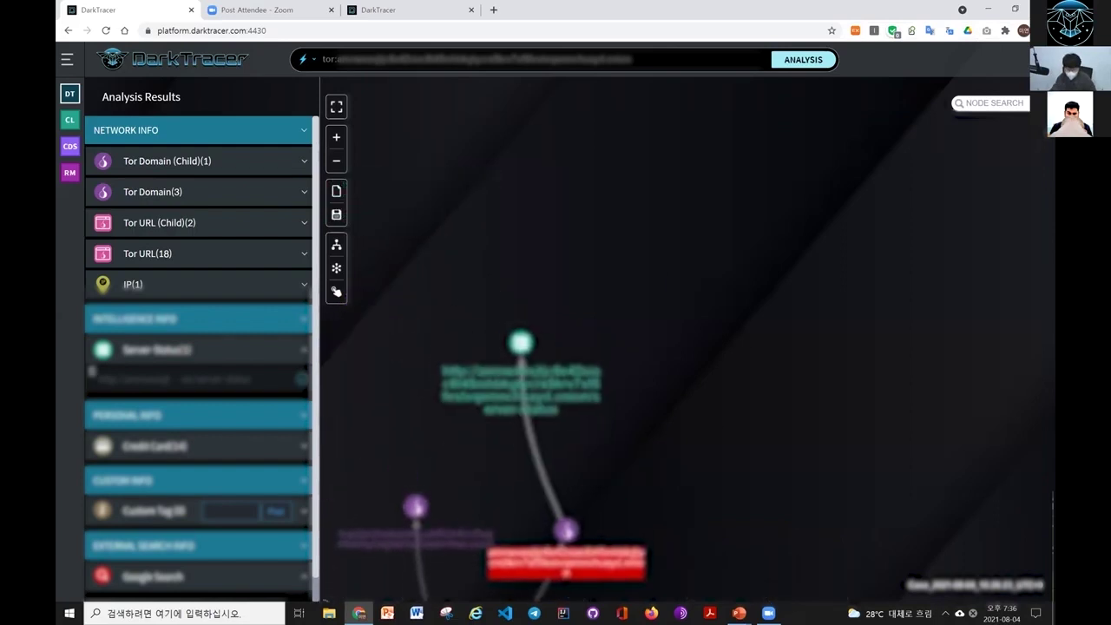
right_click(563, 347)
click(584, 401)
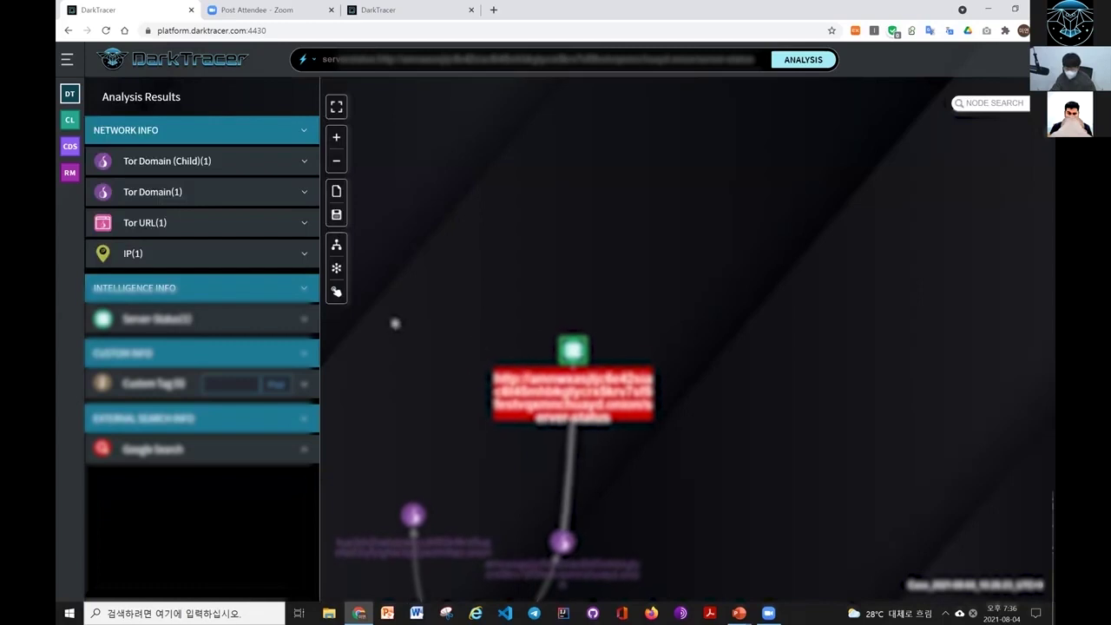
Step: Expand the IP results of the server-status node, view the details of 91.191.209.42, and close them
click(303, 254)
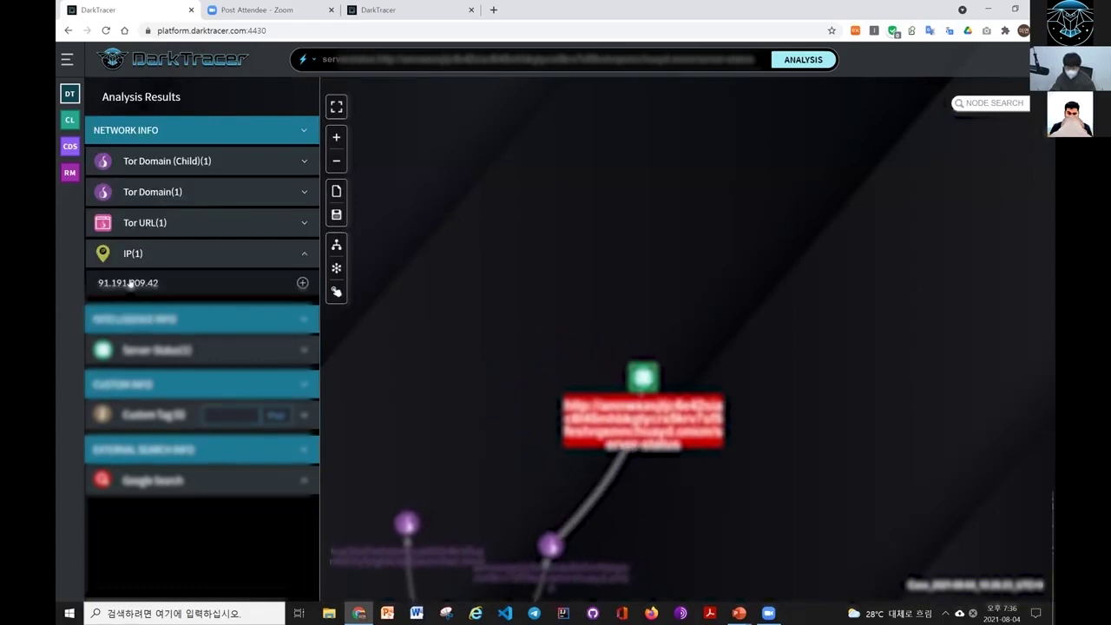
click(125, 283)
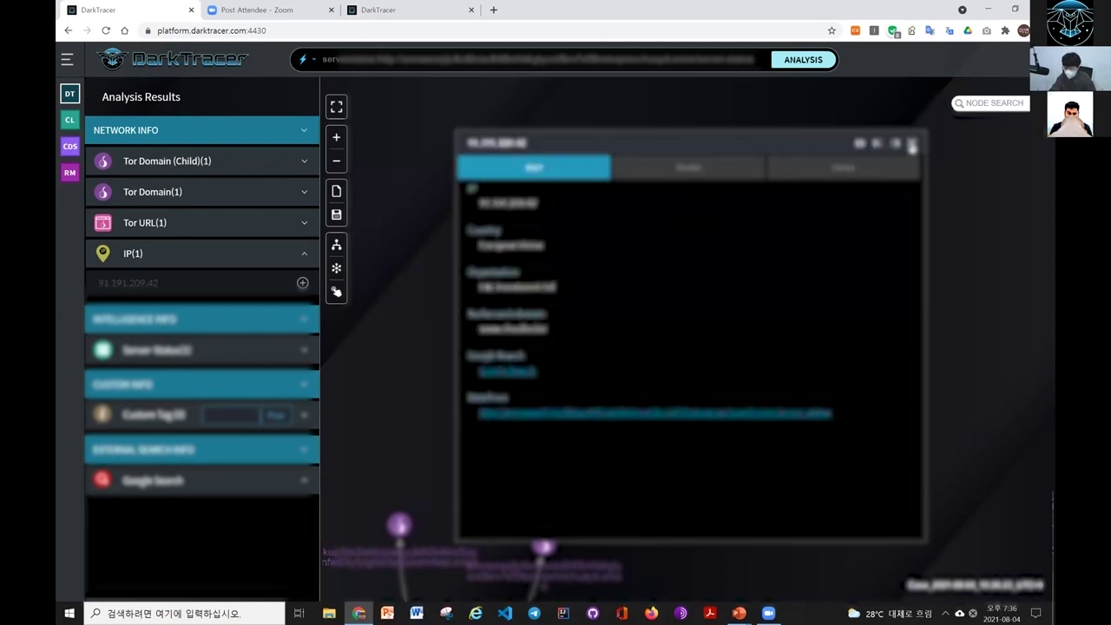
click(911, 144)
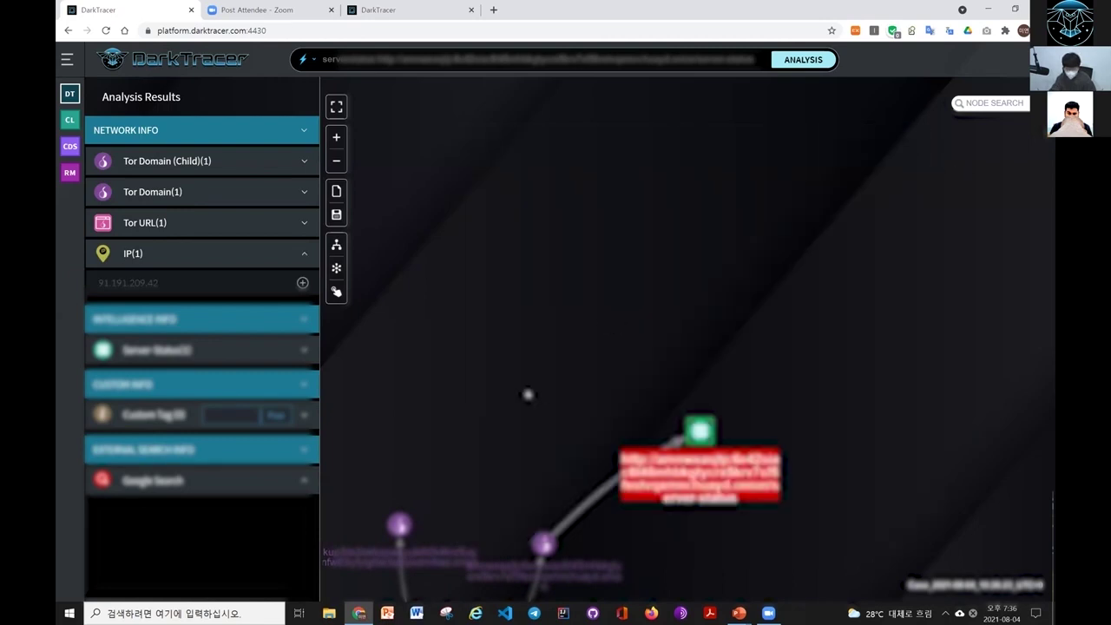
Step: Add the IP result 91.191.209.42 to the graph and arrange the graph as a hierarchical tree
click(302, 282)
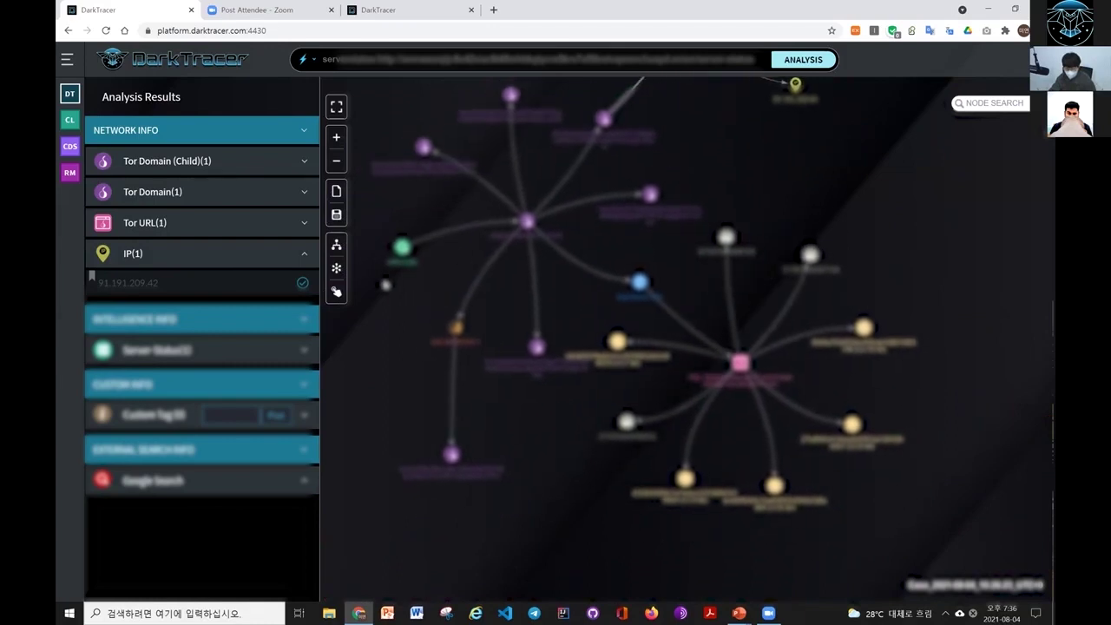
click(336, 247)
scroll(591, 286, up, 5)
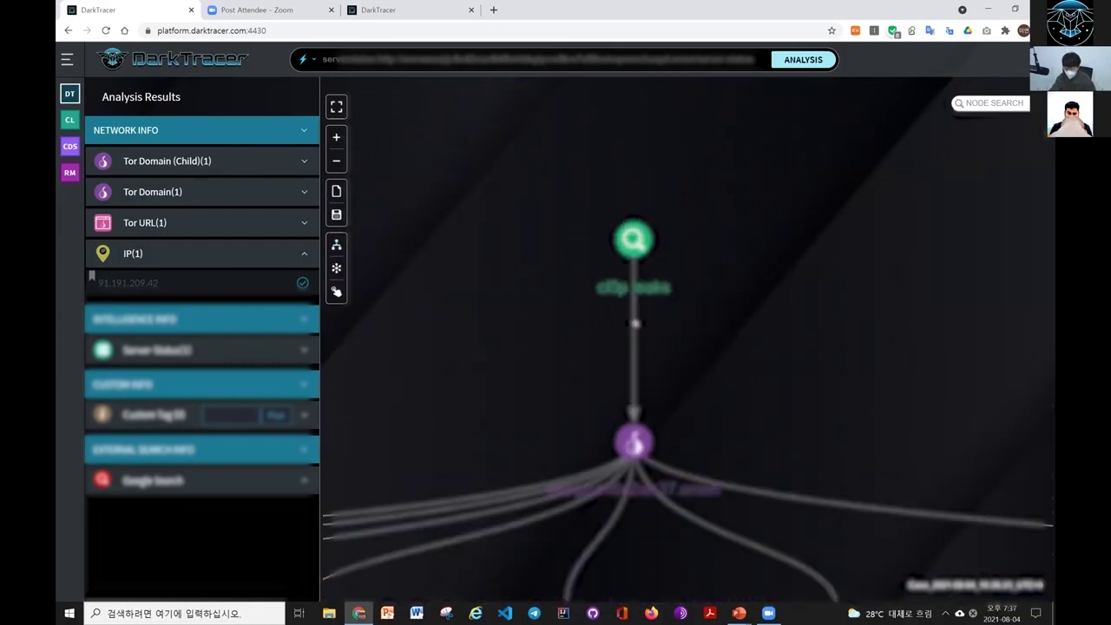
Step: Examine the tree from the cl0p leaks root down to the elandretail.com branch with its leaked card and file nodes
drag(706, 392, 661, 245)
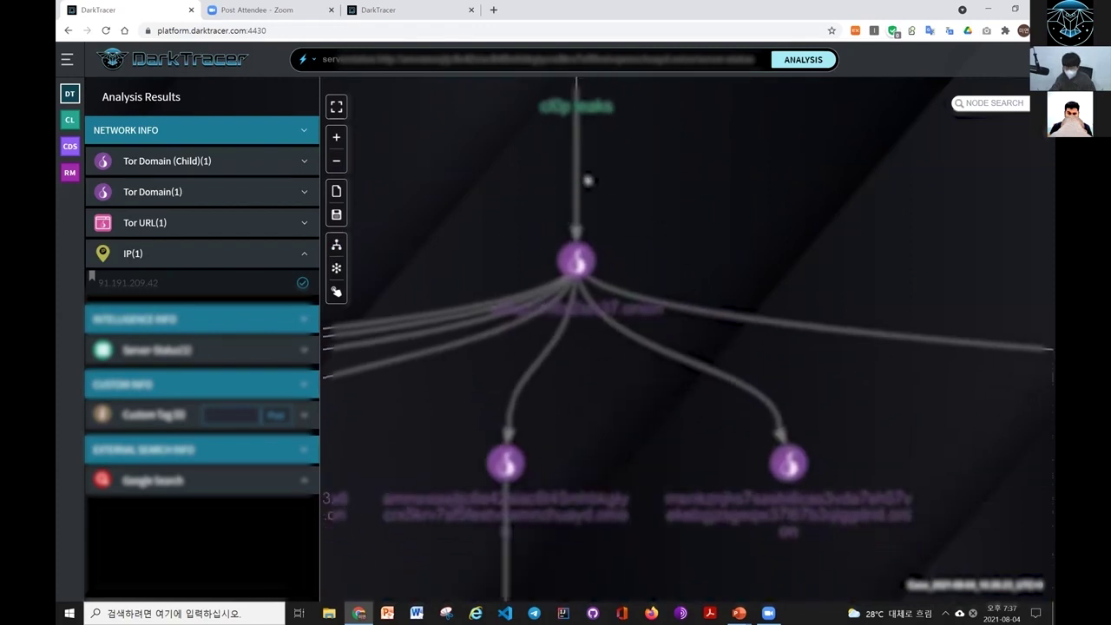
scroll(703, 256, down, 5)
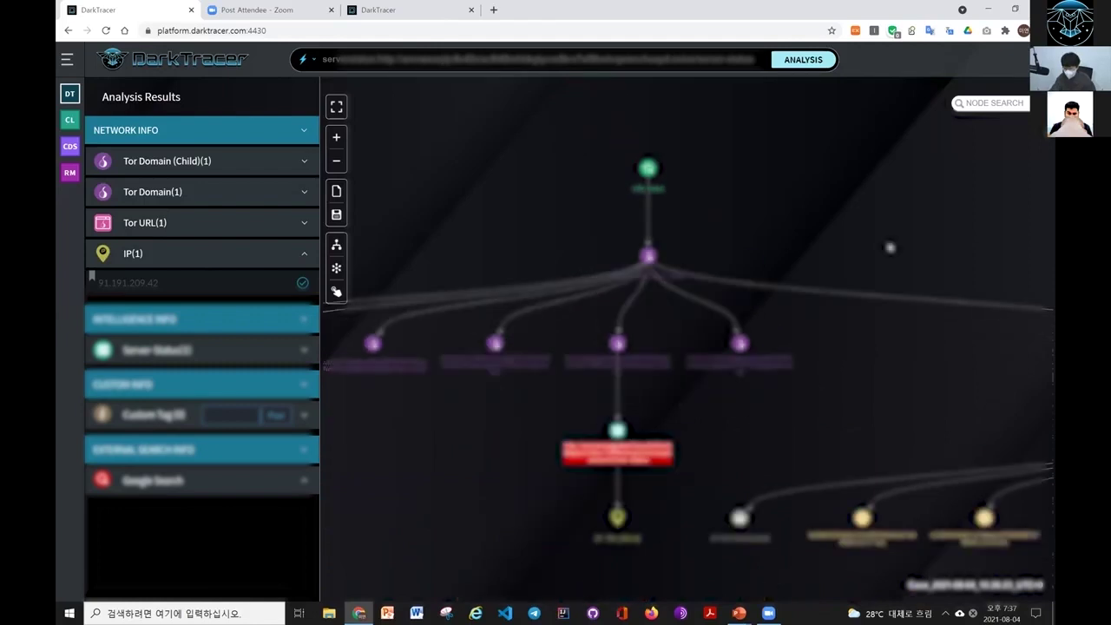
drag(759, 260, 651, 269)
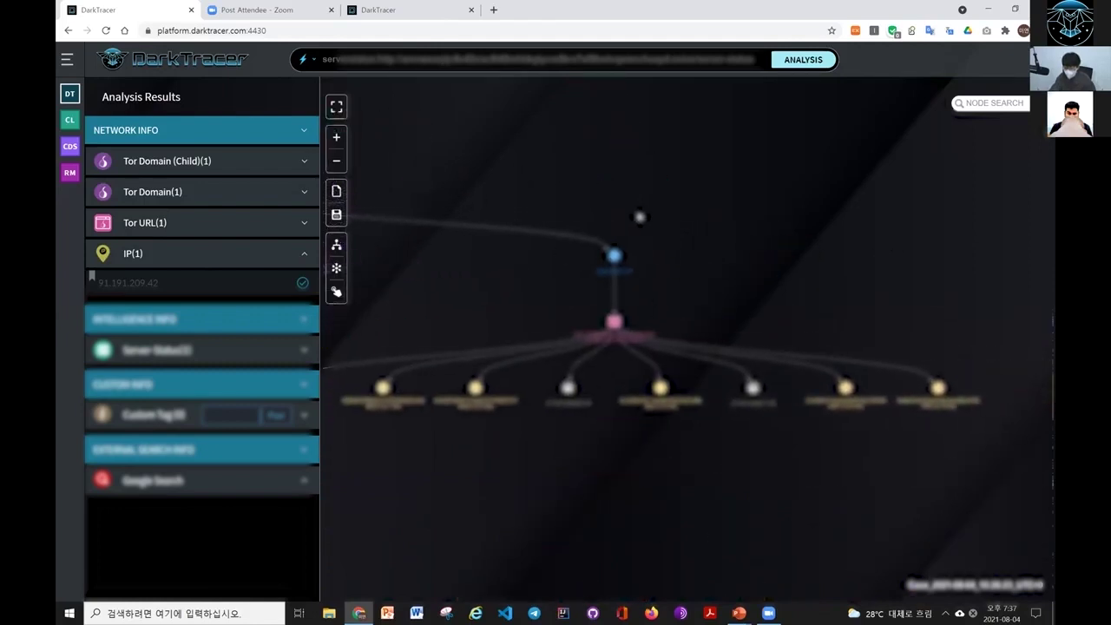
drag(637, 231, 591, 223)
scroll(561, 263, up, 2)
scroll(560, 262, up, 2)
drag(767, 265, 866, 257)
drag(801, 281, 817, 299)
drag(727, 331, 741, 286)
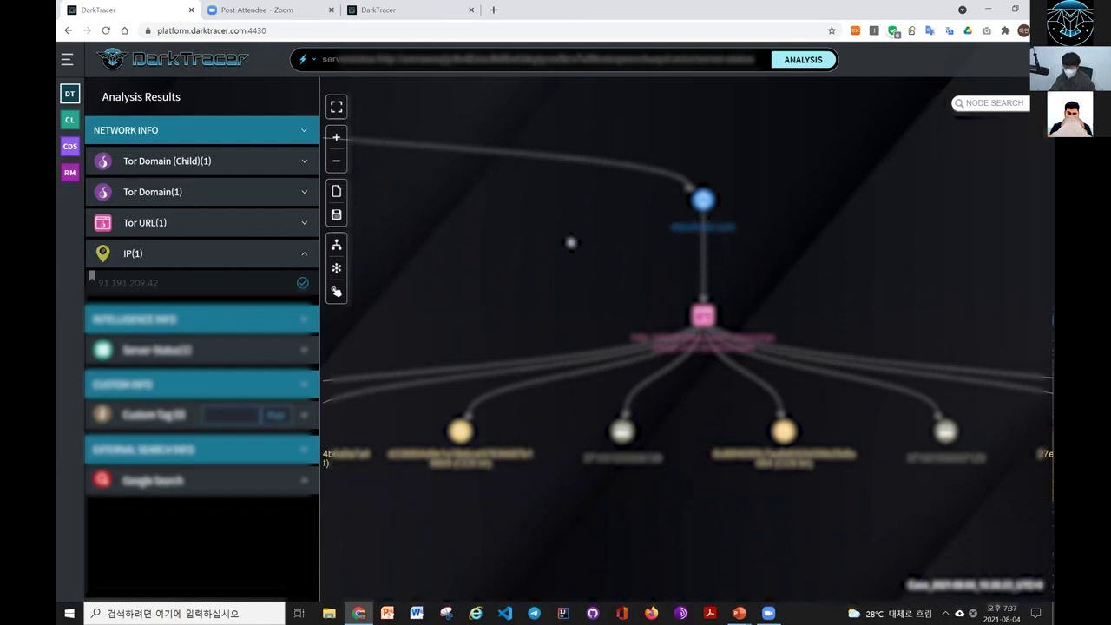
Step: Examine the Google Analytics ID branch of the tree and the Tor domain linked to it
drag(571, 243, 876, 300)
scroll(595, 279, down, 1)
scroll(595, 278, down, 3)
drag(595, 279, 909, 351)
drag(530, 427, 640, 425)
scroll(551, 368, up, 4)
scroll(551, 368, up, 3)
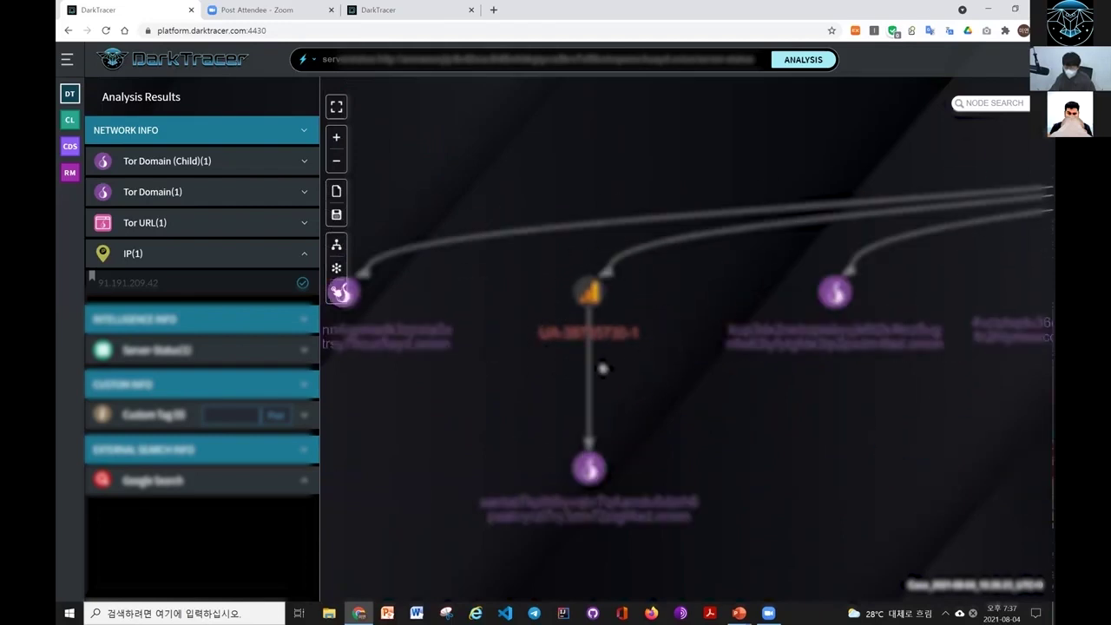
drag(396, 359, 337, 219)
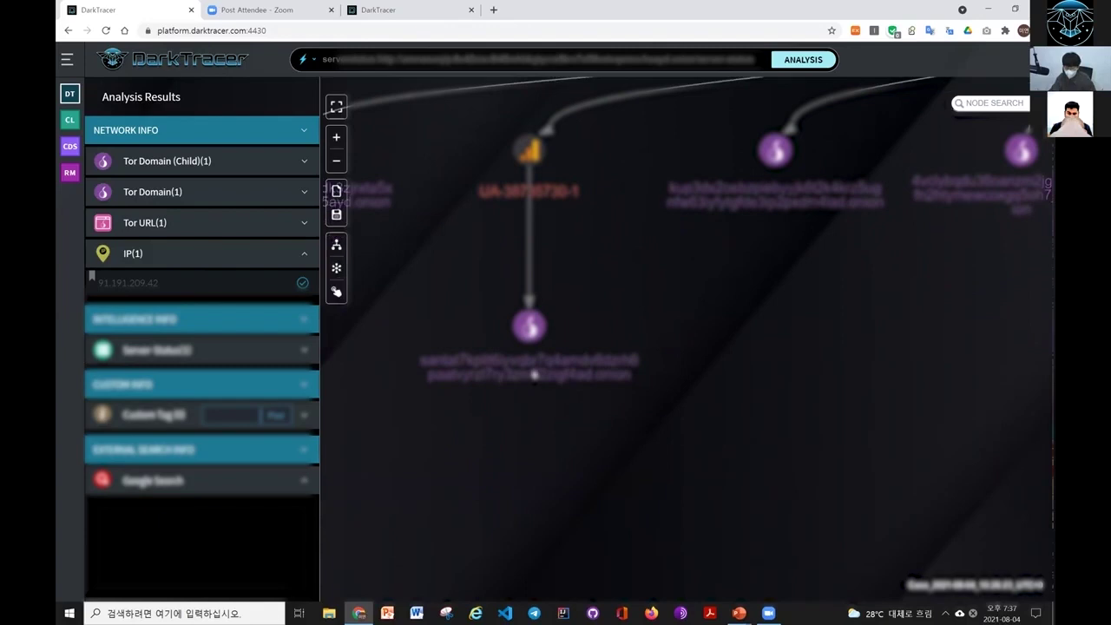
Step: Examine the server-status branch down to the IP node 91.191.209.42, followed by the overall tree
drag(987, 343, 644, 335)
drag(719, 217, 451, 337)
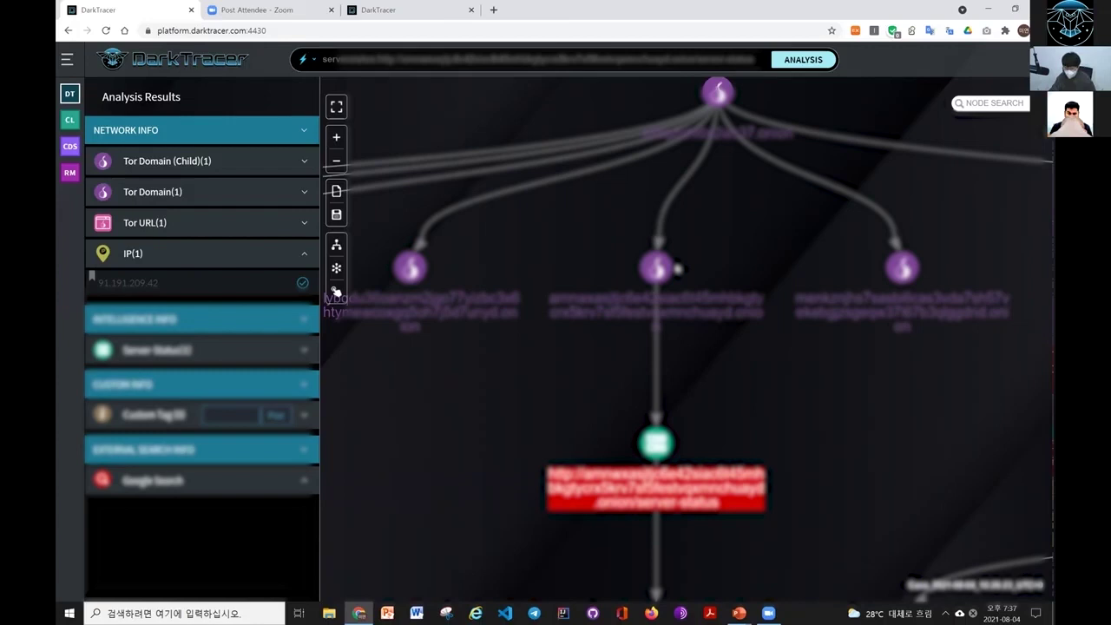
drag(702, 375, 677, 205)
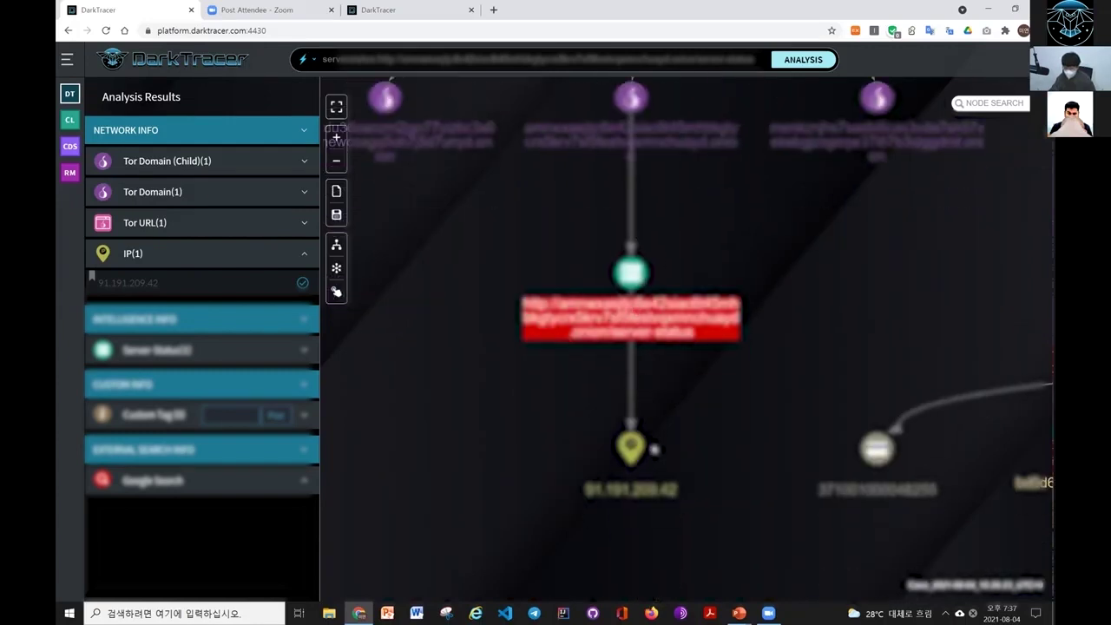
scroll(657, 449, down, 1)
drag(789, 223, 672, 376)
scroll(605, 287, down, 4)
scroll(685, 348, down, 2)
scroll(758, 390, down, 3)
scroll(704, 375, down, 1)
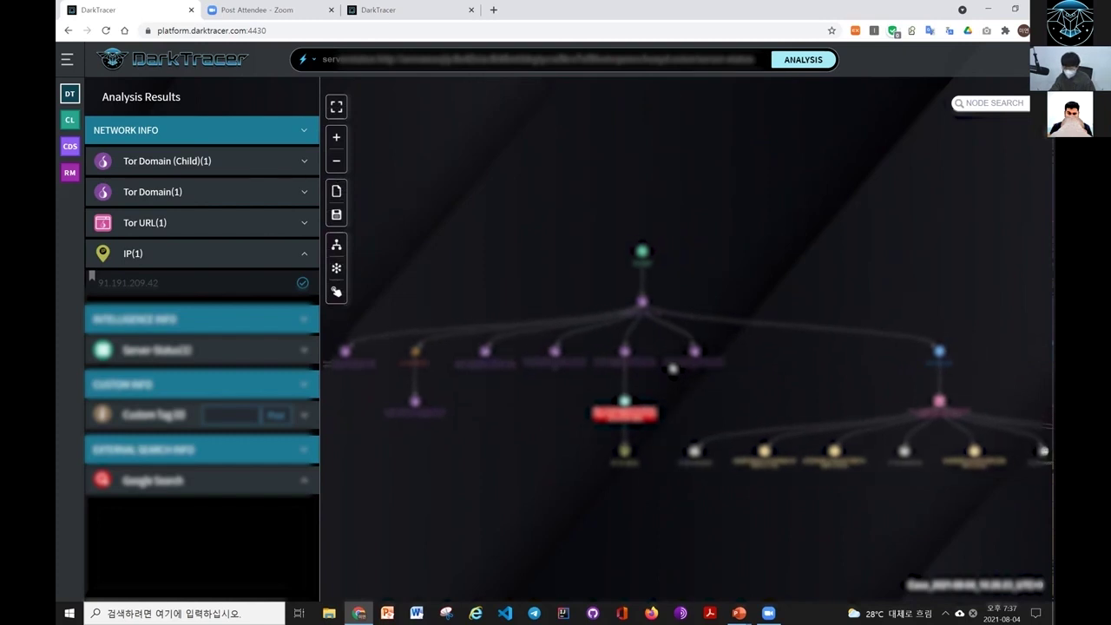
mouse_move(707, 391)
mouse_down()
mouse_move(679, 398)
mouse_move(709, 399)
mouse_up()
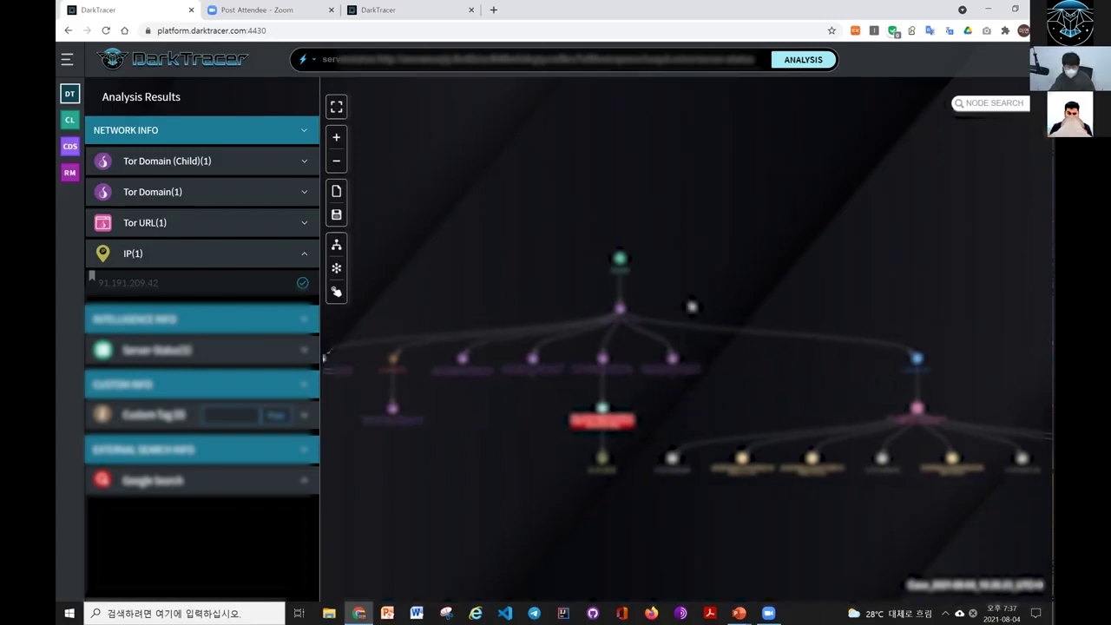
Step: Return to the home page and advance the presentation to the use case #2 slide on monitoring business assets
click(199, 62)
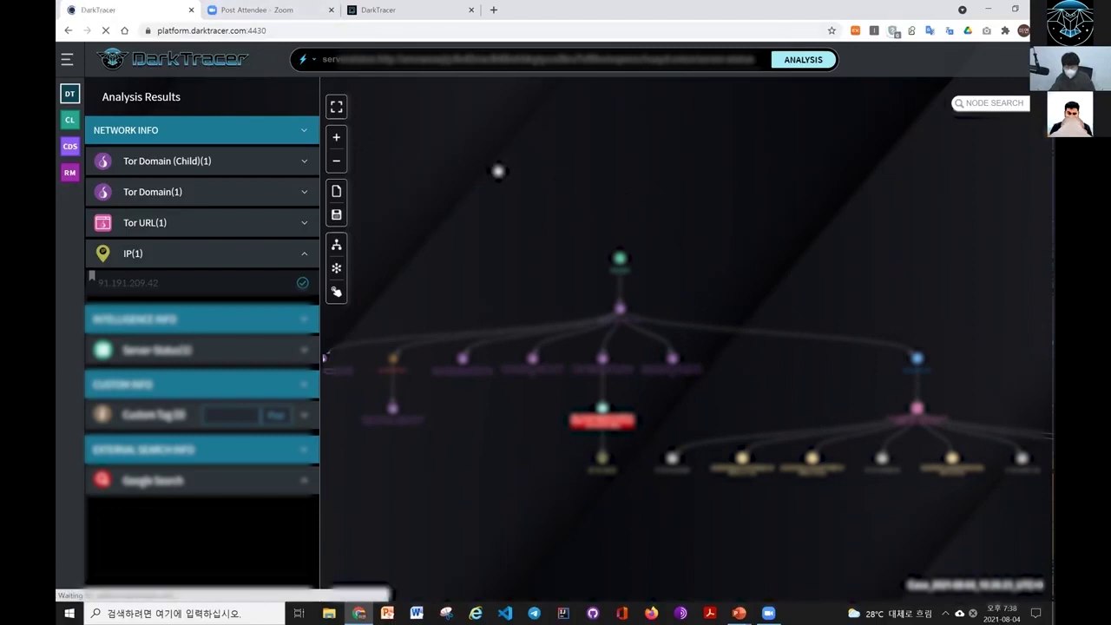
key(alt+Tab)
key(alt+Tab)
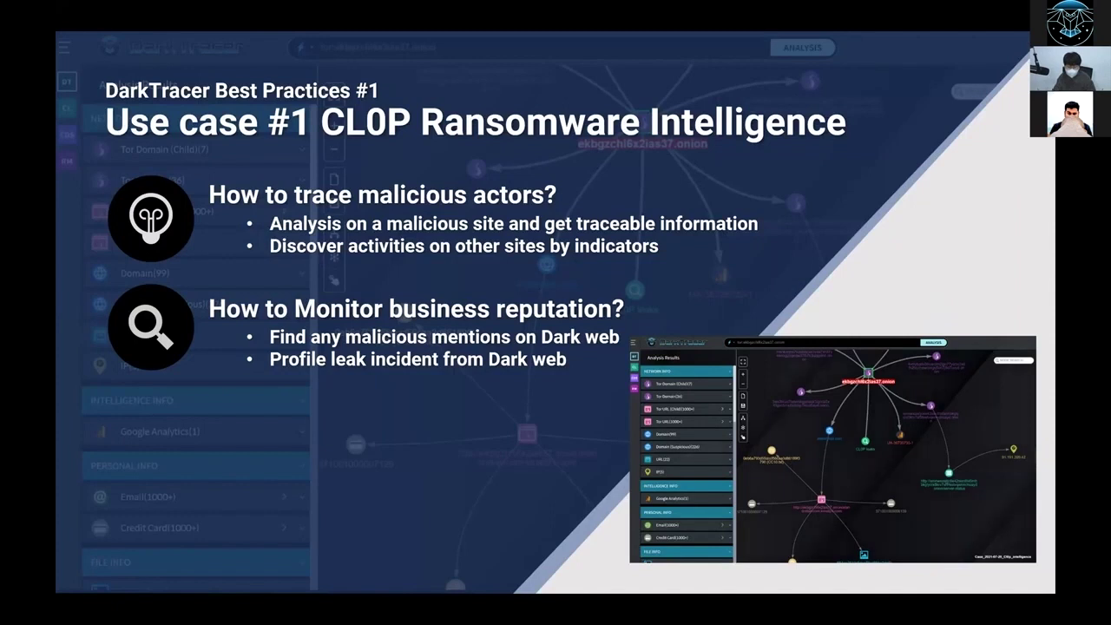
key(Right)
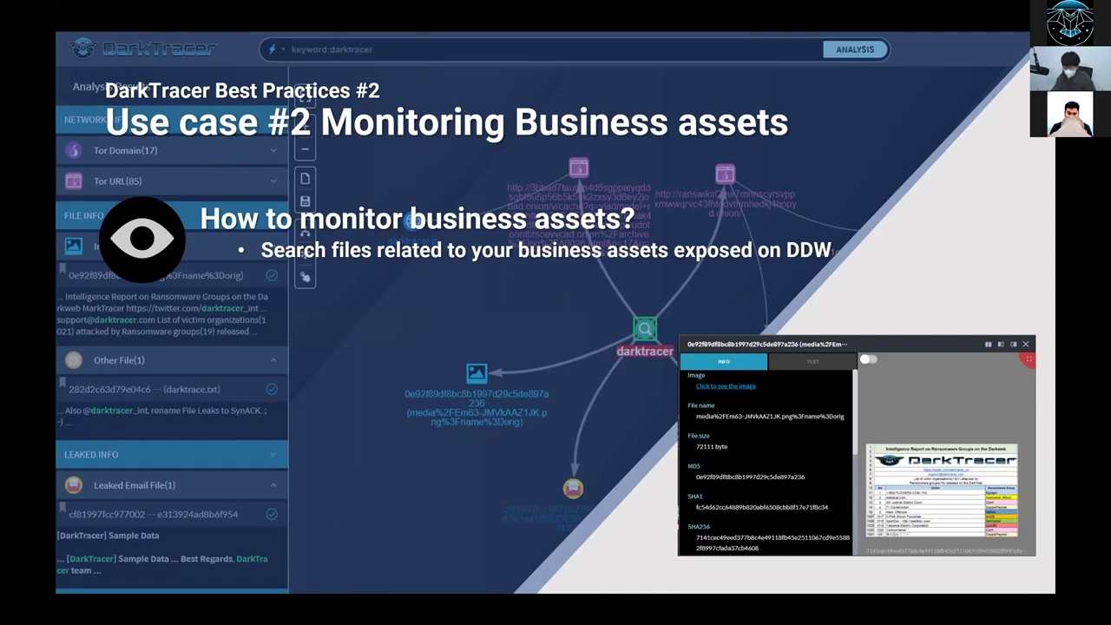
Step: Switch back to DarkTracer, start a new case, and run an analysis on the keyword darktracer
key(alt+Tab)
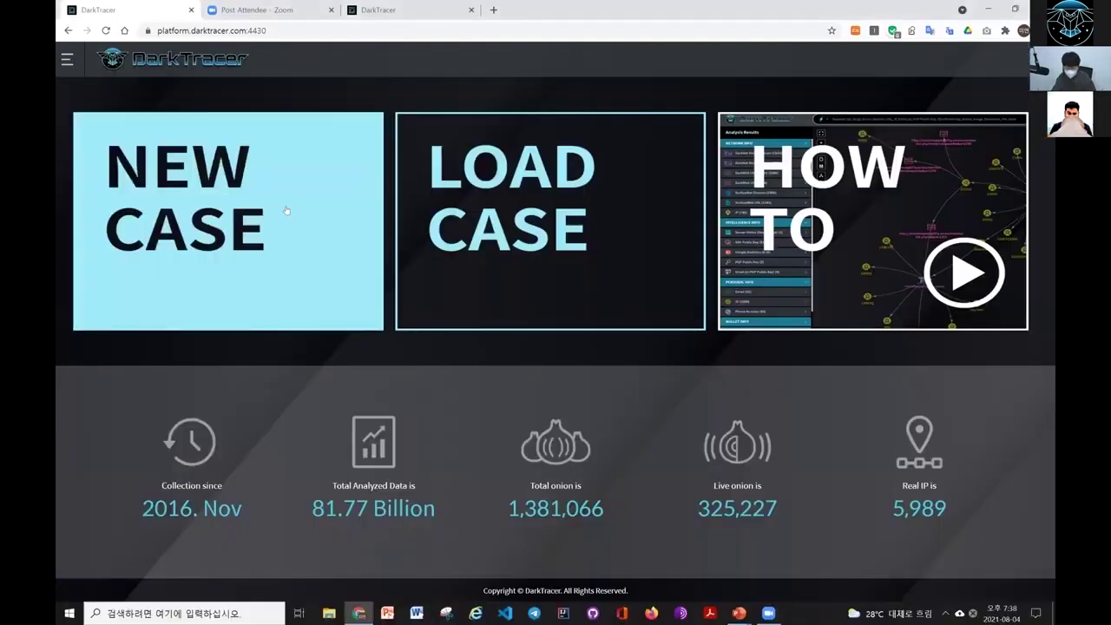
click(288, 209)
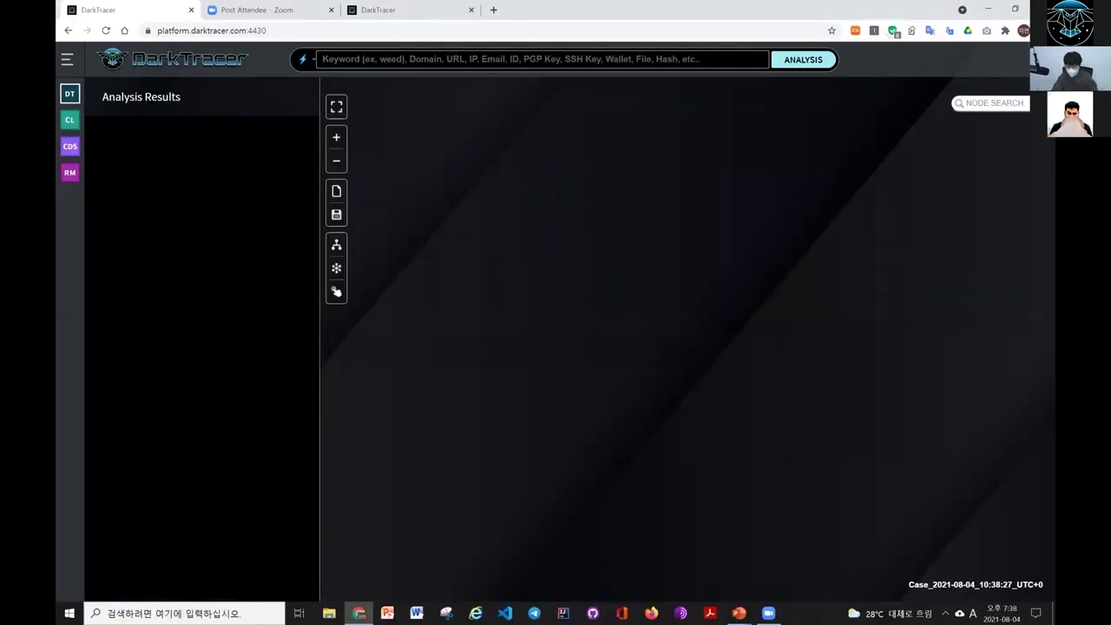
text(darktracer)
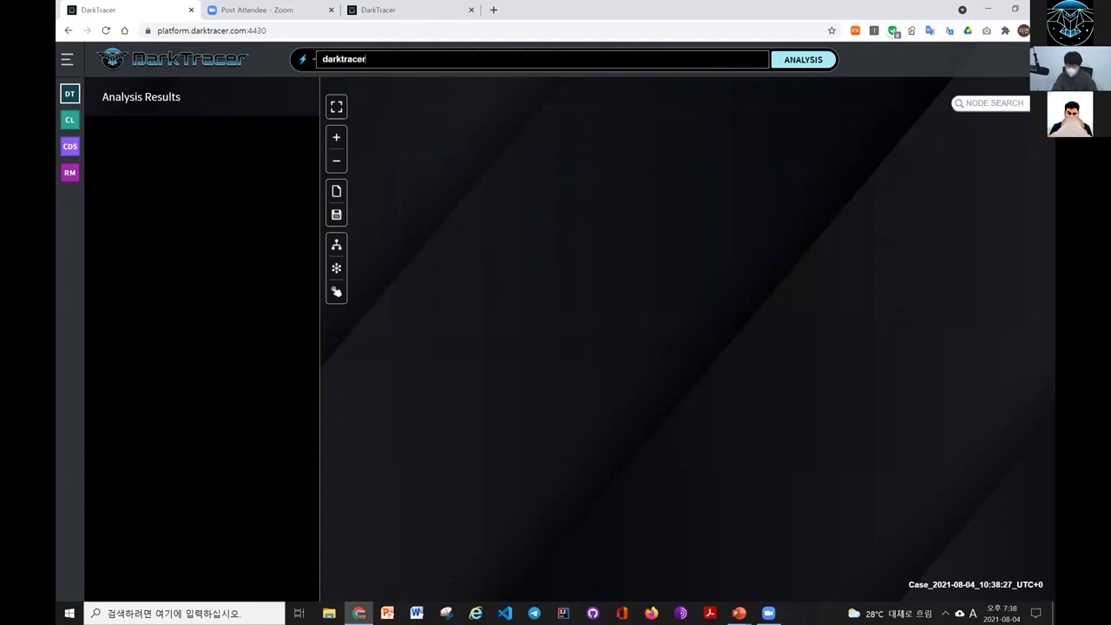
key(Return)
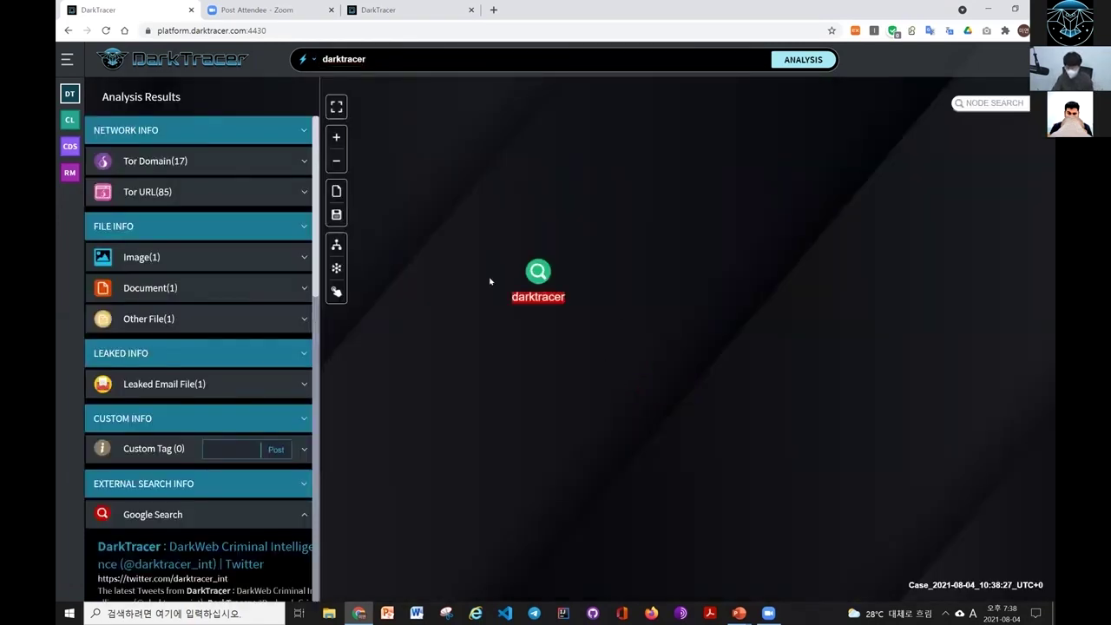
Step: Expand the Tor URL results and view the details of the first 3bbad7fau URL and the ranswikii URL ending in a slash
click(303, 197)
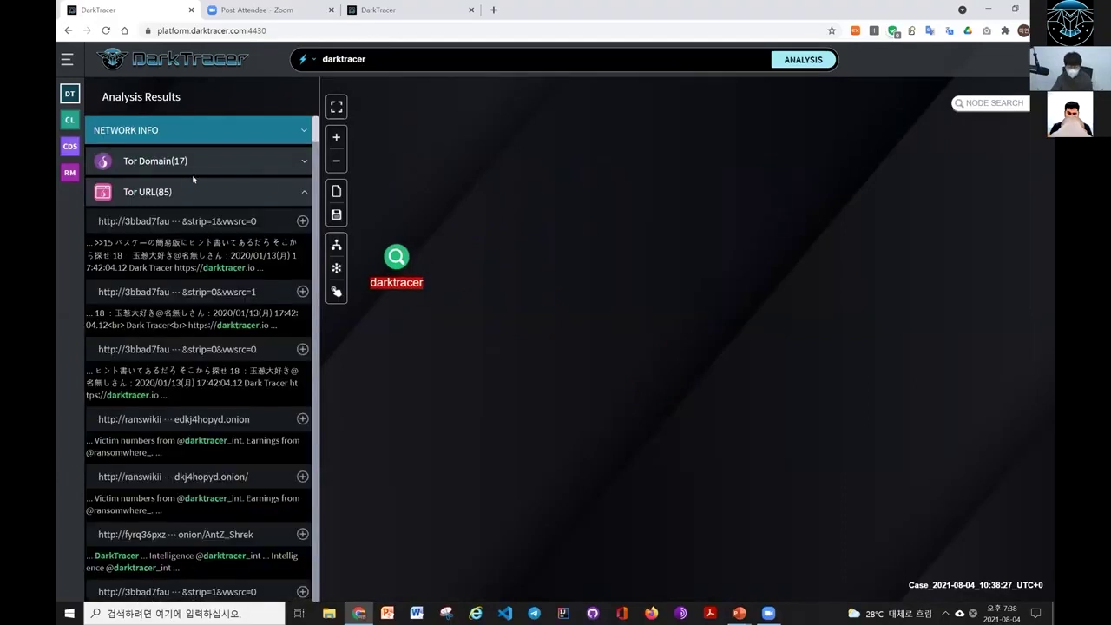
click(160, 229)
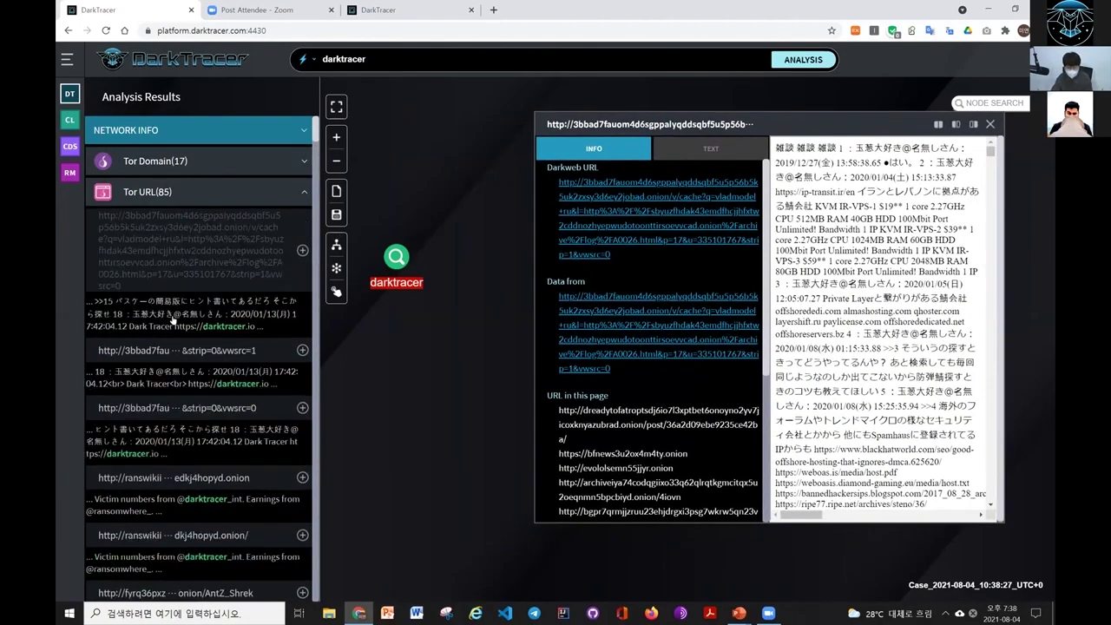
scroll(186, 346, down, 3)
scroll(187, 345, down, 1)
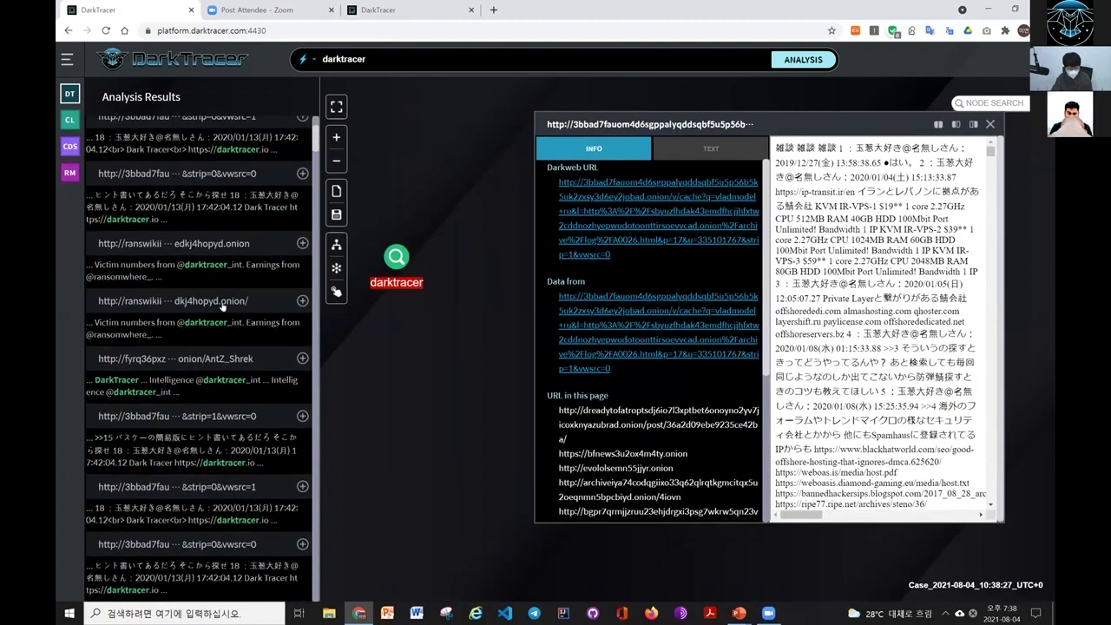
click(204, 306)
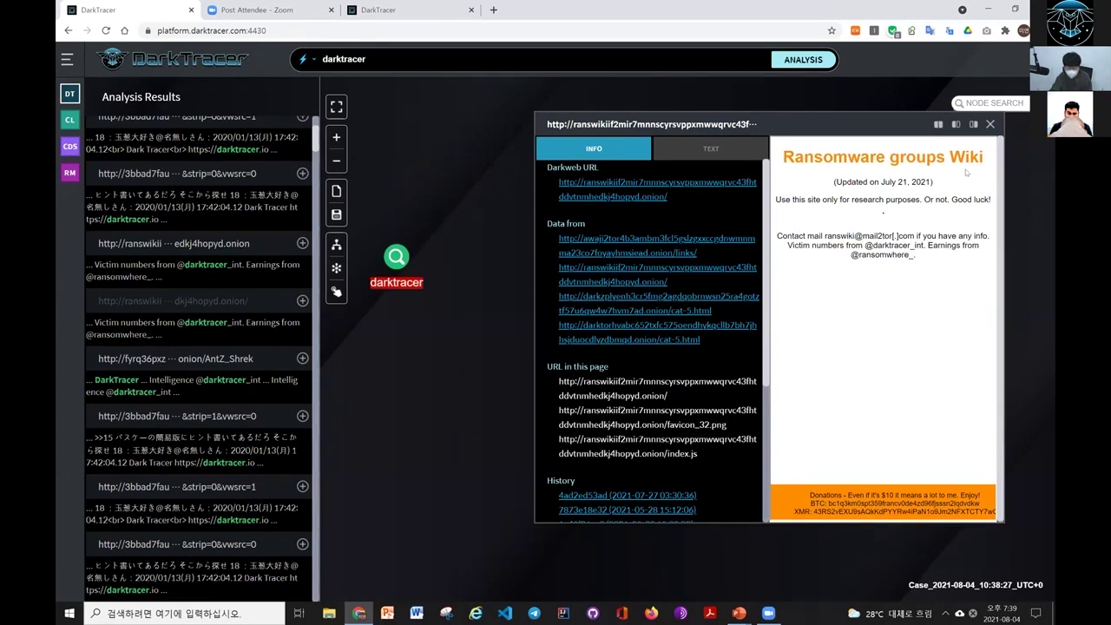
click(990, 124)
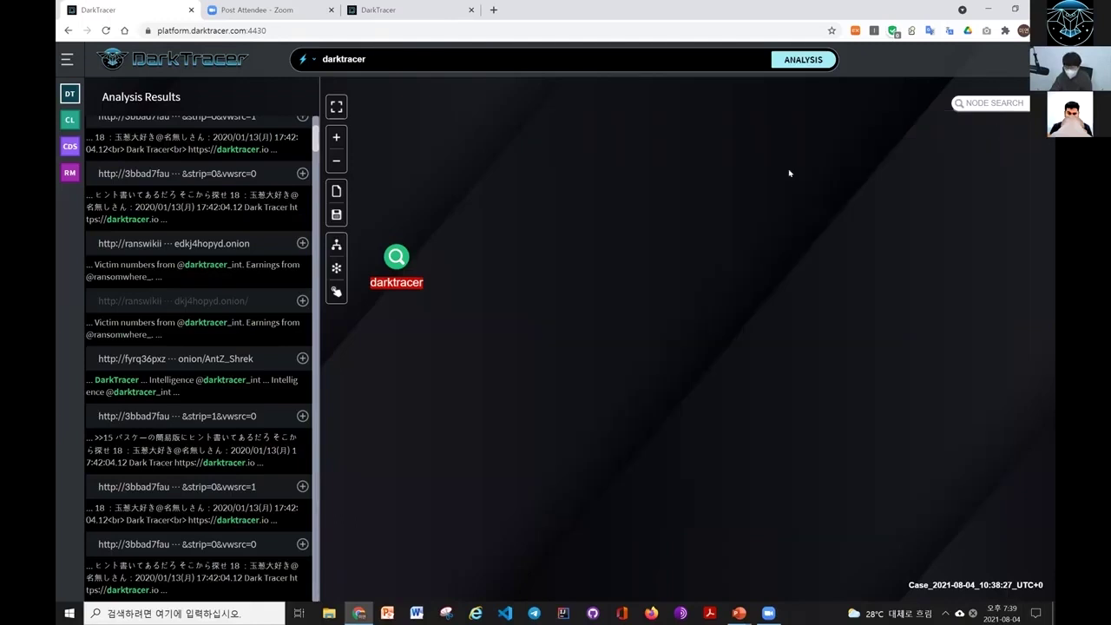
Step: Add the ranswikii URL and the first 3bbad7fau URL to the graph
click(301, 300)
scroll(272, 292, up, 2)
click(302, 220)
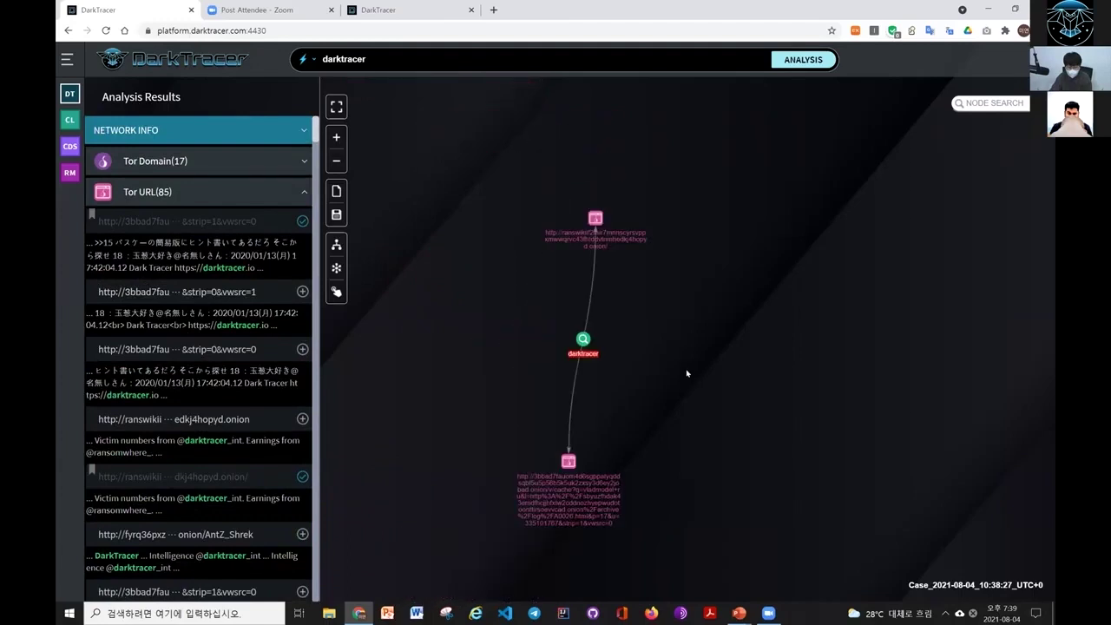
Step: Look through the remaining Tor URL results and collapse their list
scroll(232, 298, down, 3)
scroll(232, 299, down, 2)
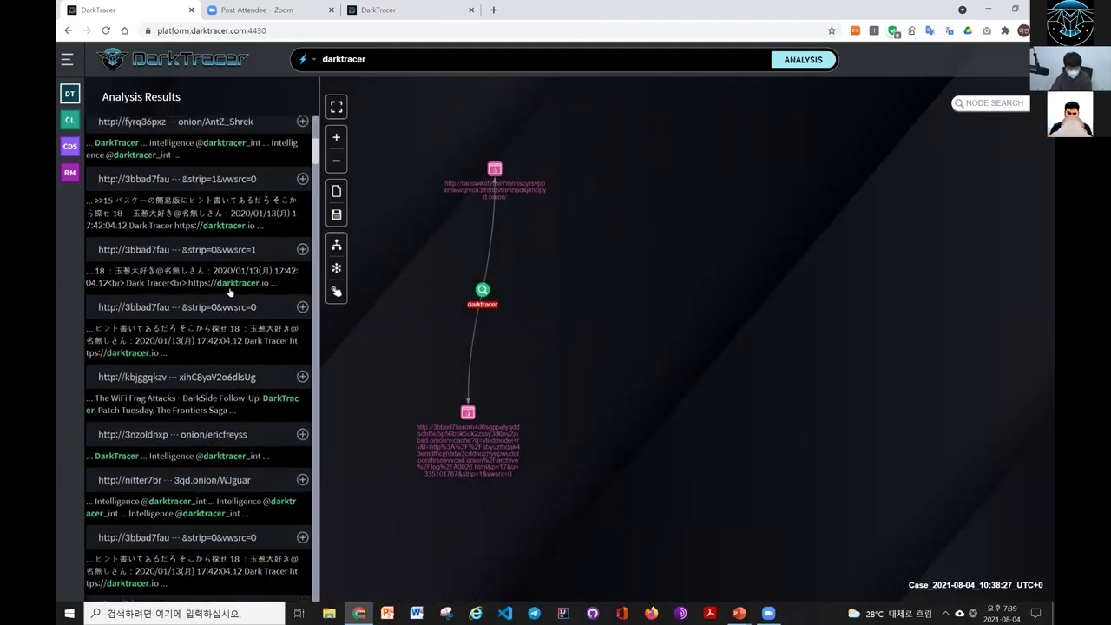
scroll(298, 200, up, 5)
click(301, 193)
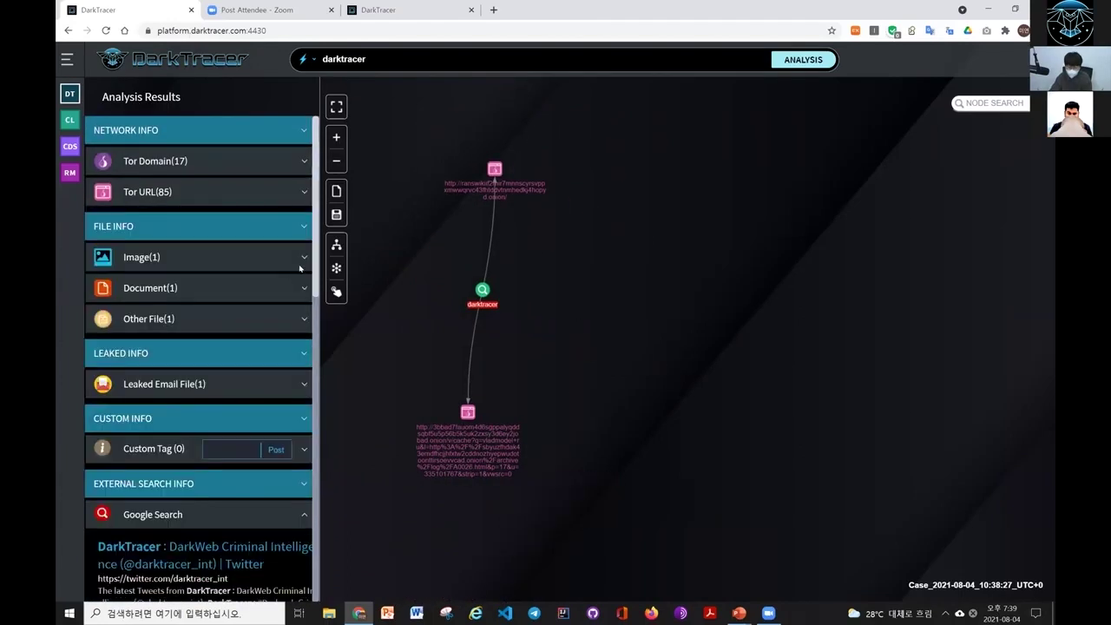
Step: Expand the Image, Document and Other File results and open the details of the image file
click(303, 257)
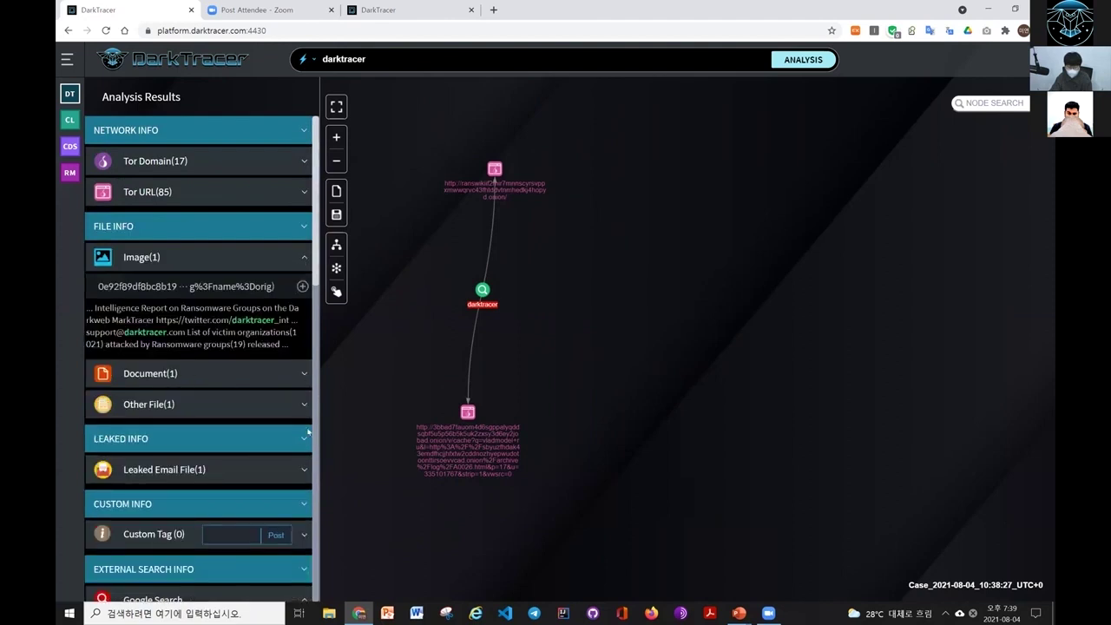
click(305, 373)
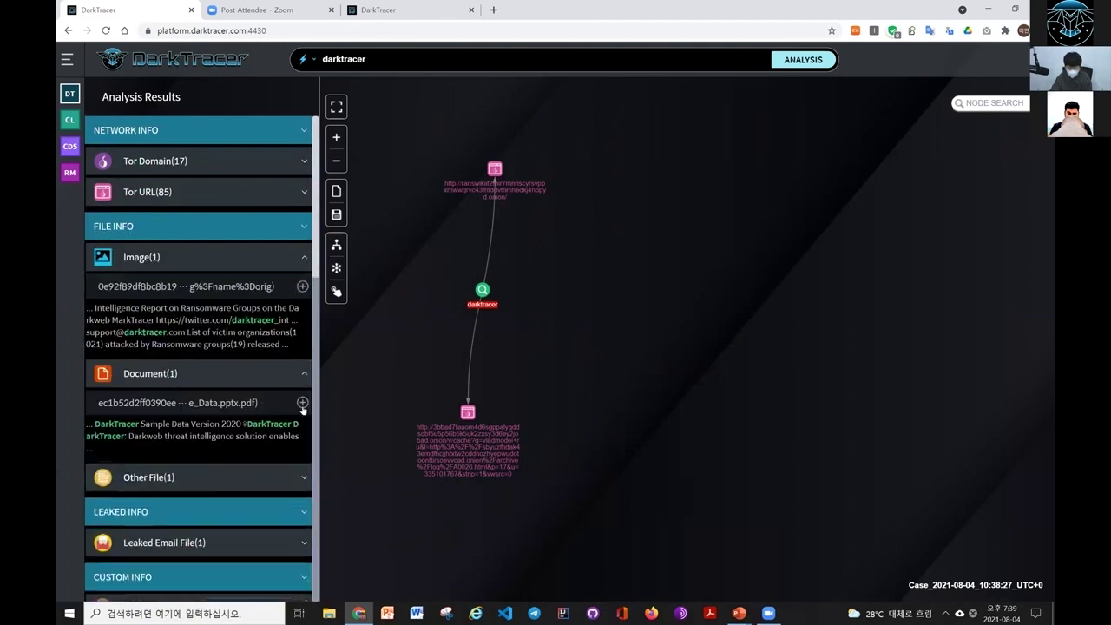
click(303, 476)
drag(391, 350, 417, 308)
click(130, 285)
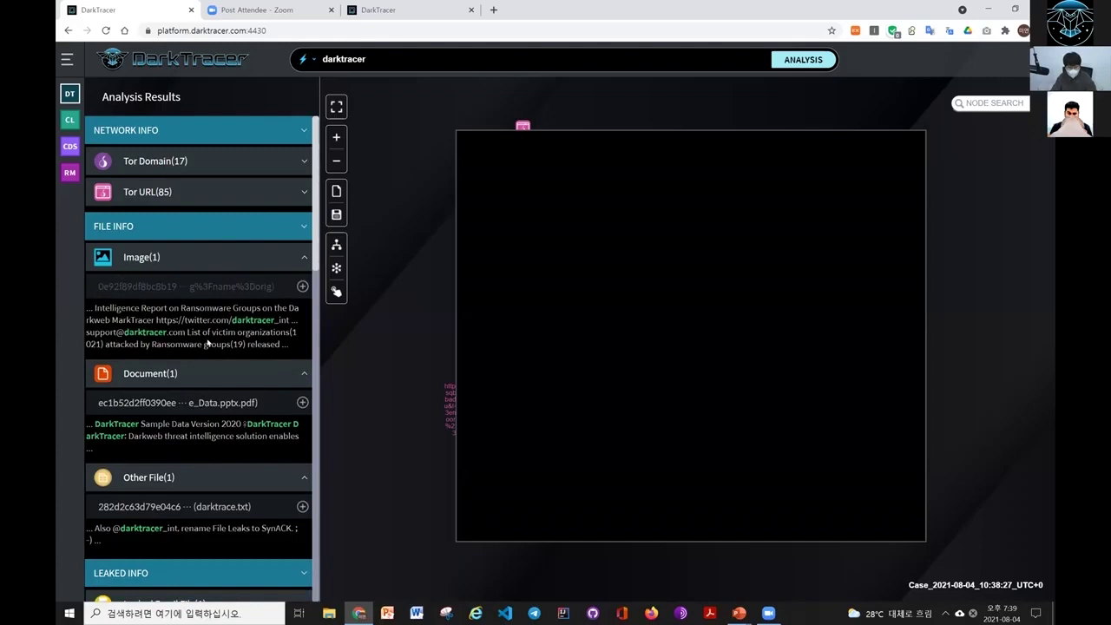
Step: Try to open the Darkweb Ransomware Monitoring list, reload the page, and switch to the presentation
click(68, 172)
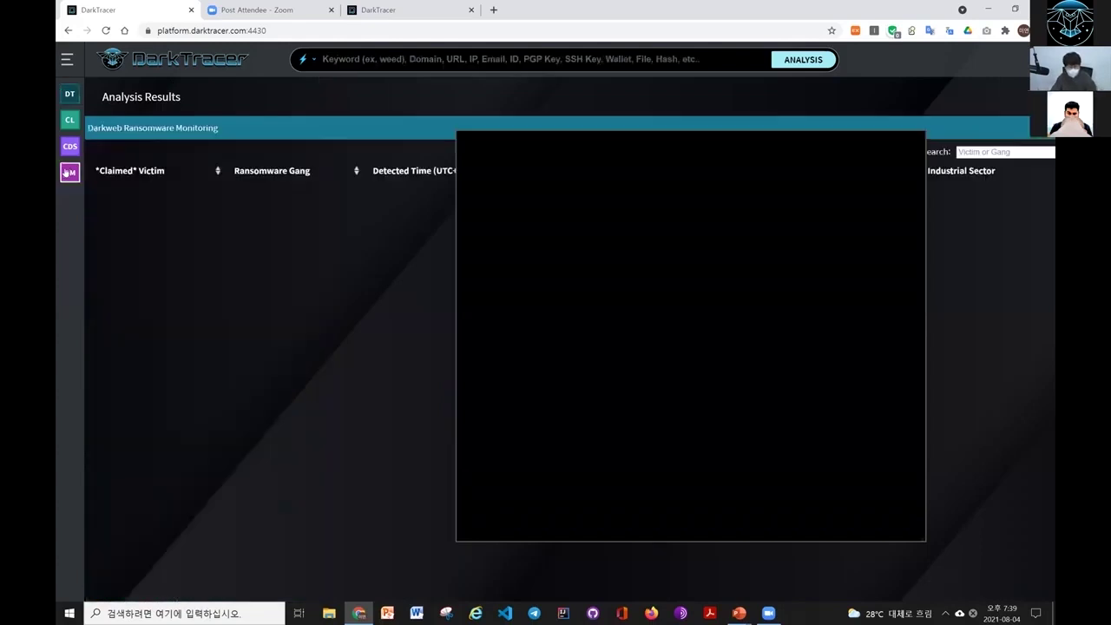
click(107, 32)
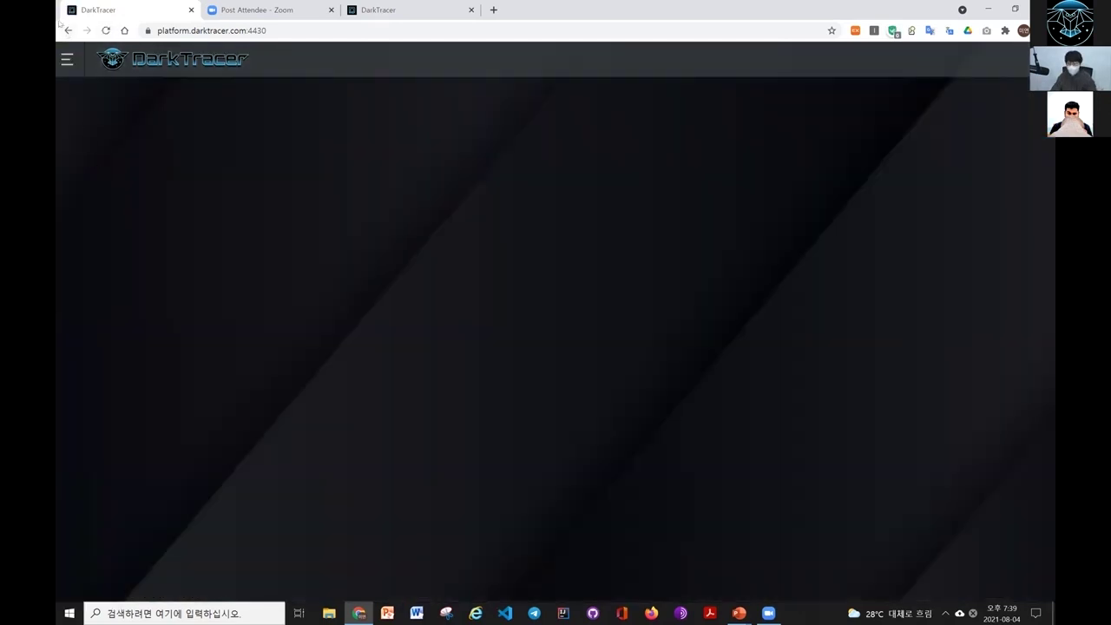
key(alt+Tab)
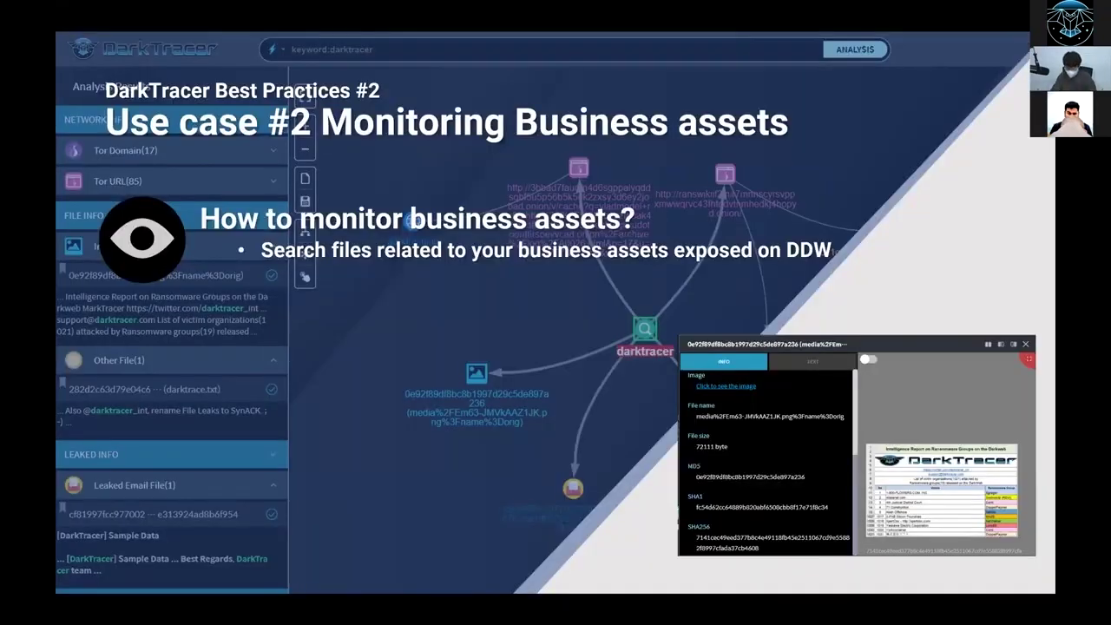
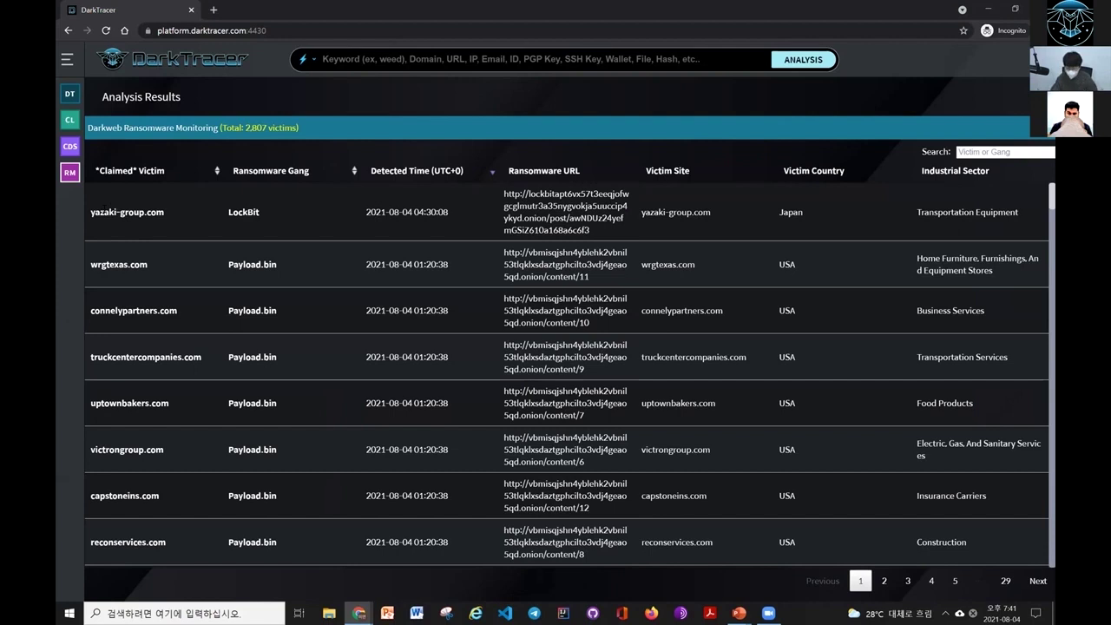
Step: Highlight the claimed victim yazaki-group.com in the Darkweb Ransomware Monitoring list
drag(104, 212, 158, 205)
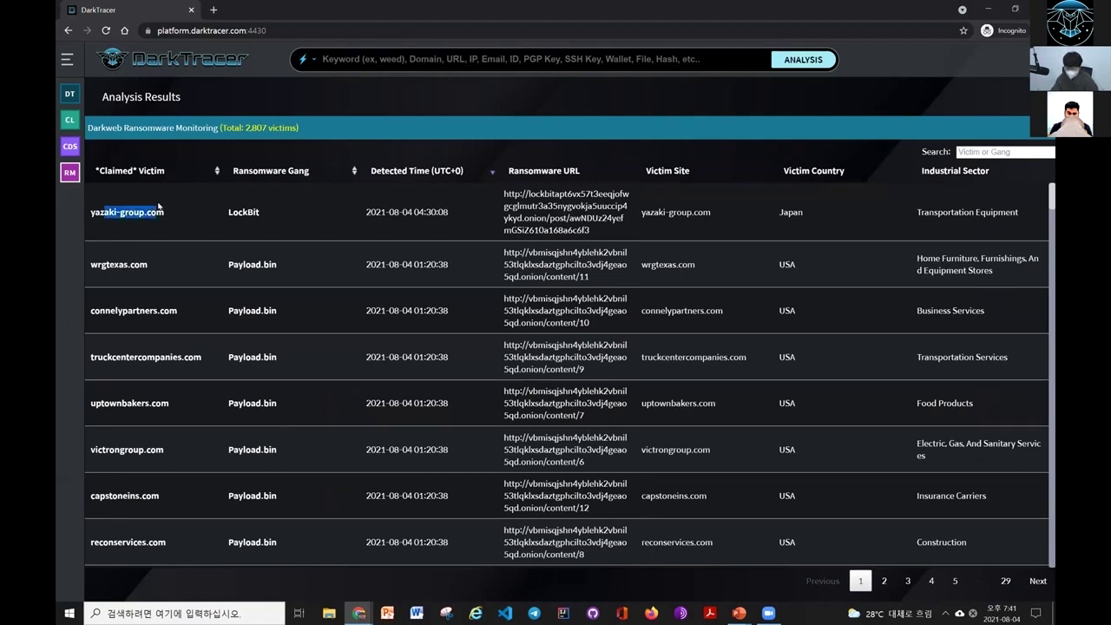
Step: Highlight the first victim's ransomware URL and filter the Darkweb Ransomware Monitoring list by cl0p
drag(530, 194, 553, 230)
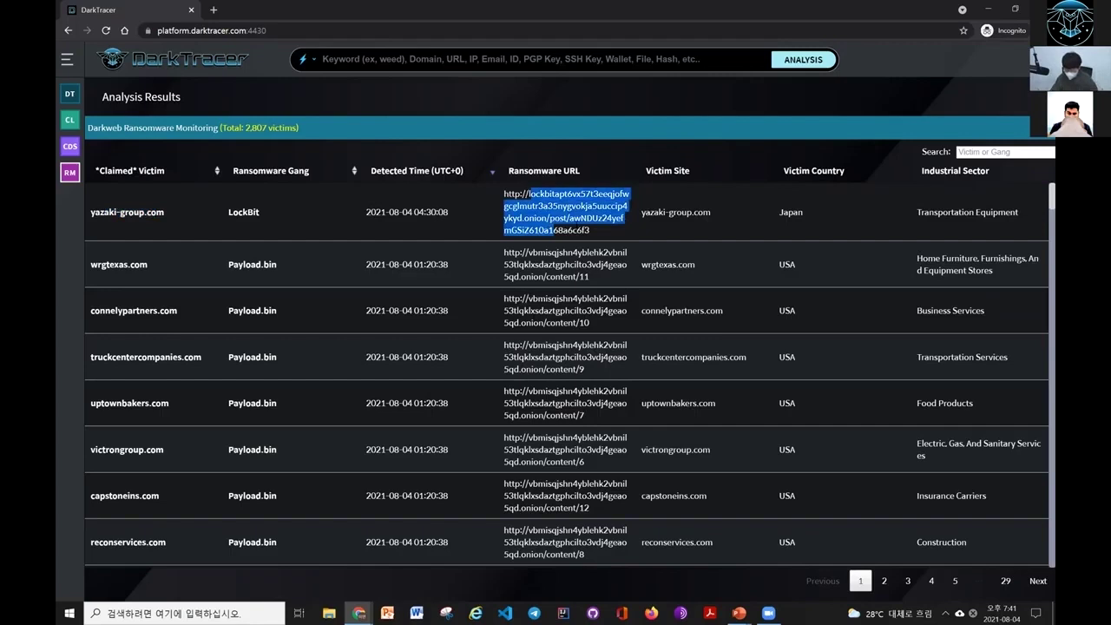
click(985, 152)
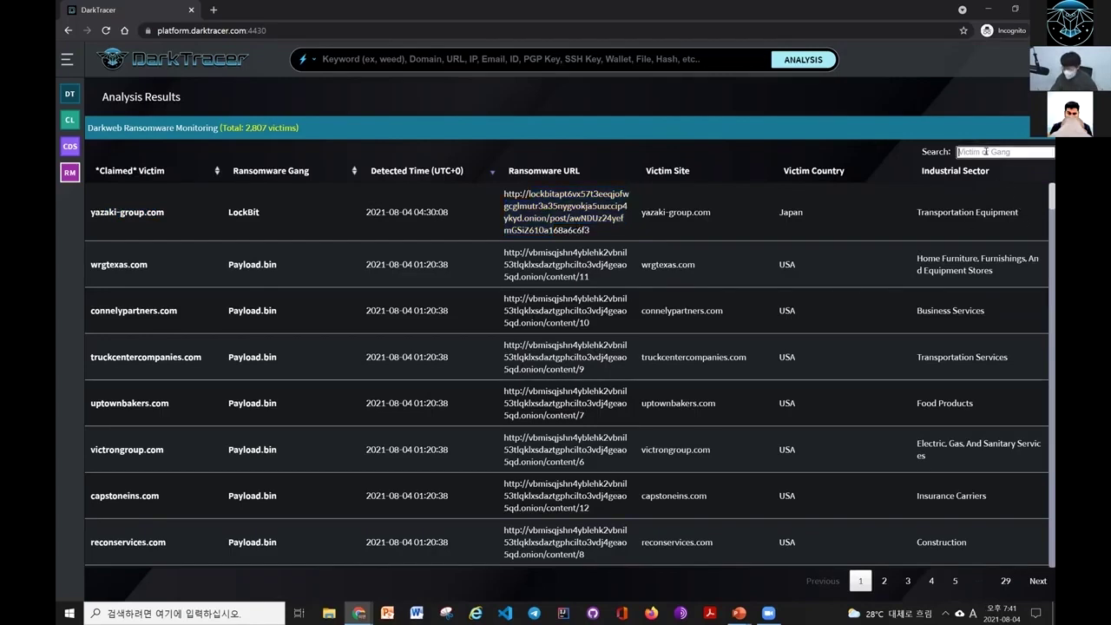
text(cl0)
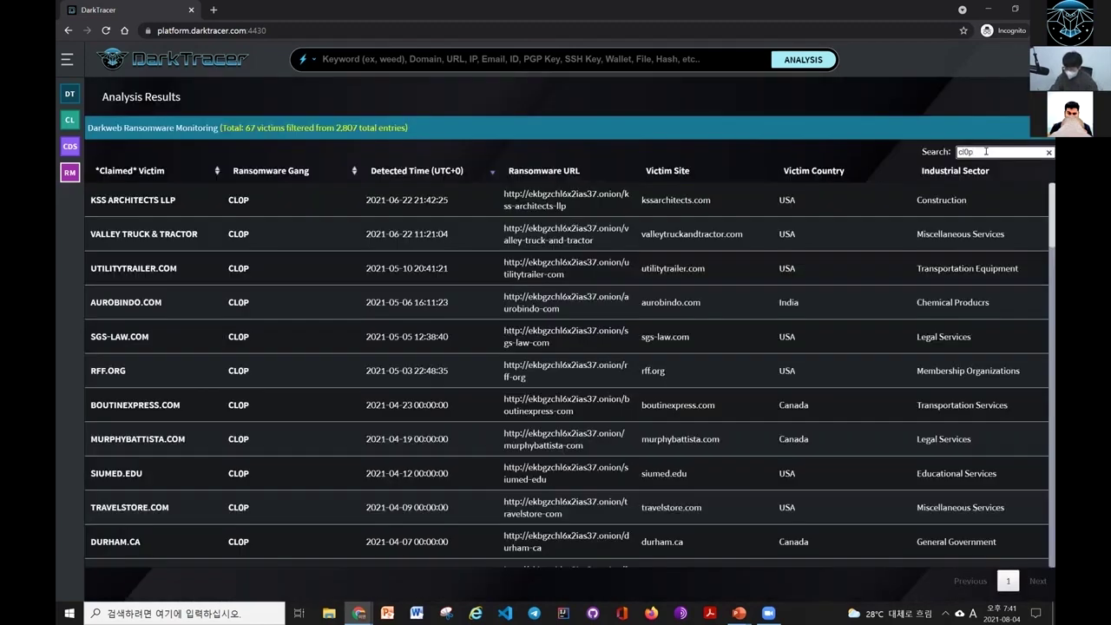
text(p)
Step: Return to the DT analysis view and run an analysis for the keyword darktracer
click(73, 94)
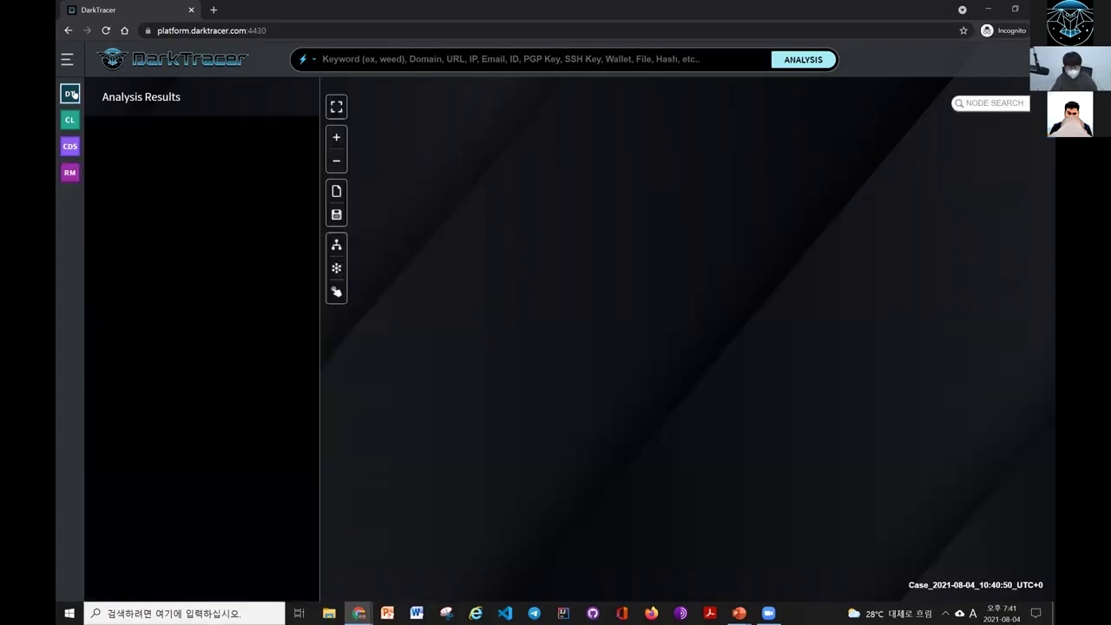
click(538, 59)
text(darktr)
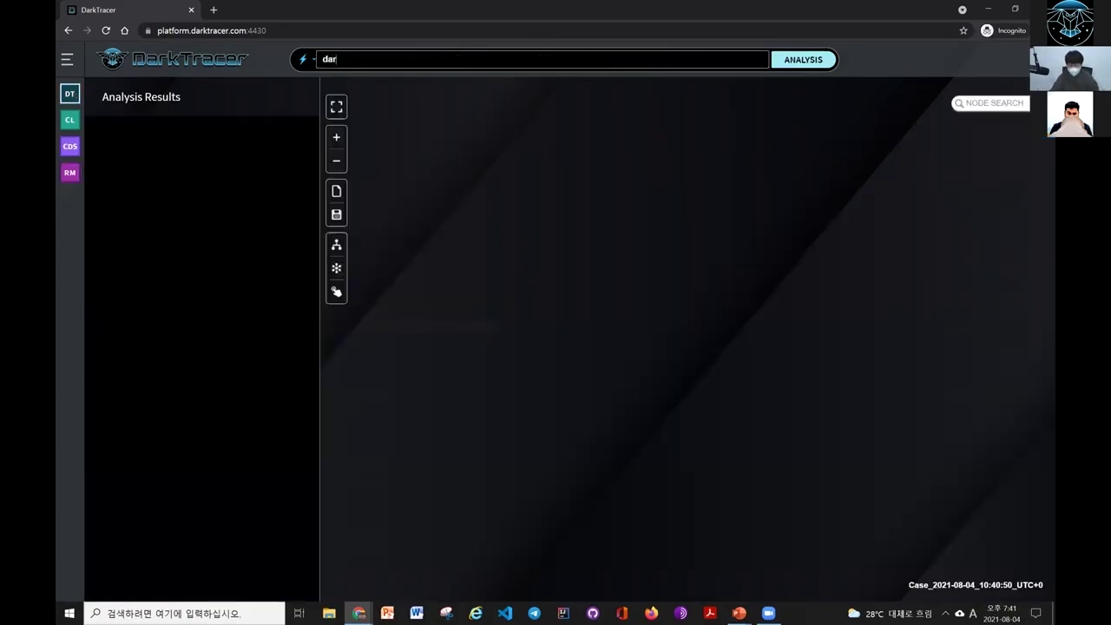
text(acer)
key(Return)
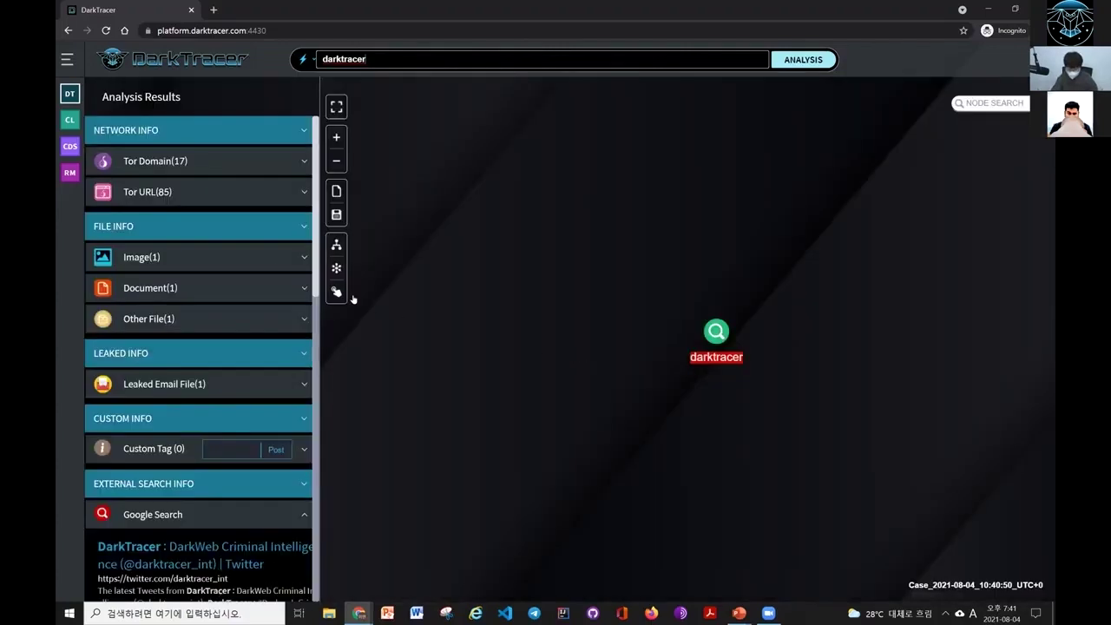
Step: Expand the Image, Document and Other File results of the darktracer analysis
click(302, 256)
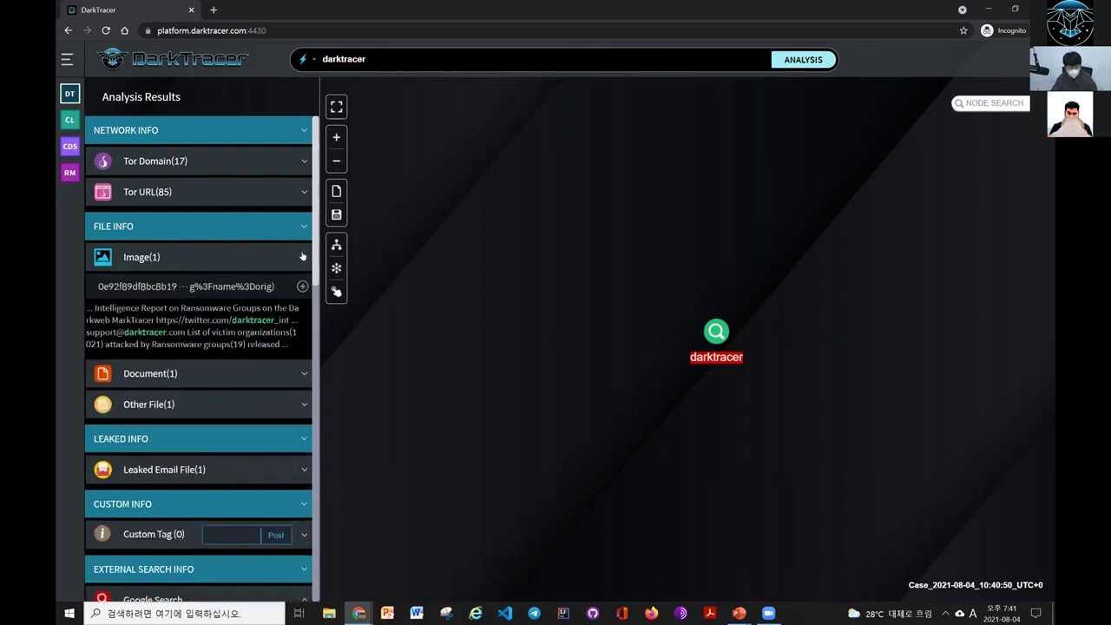
click(305, 375)
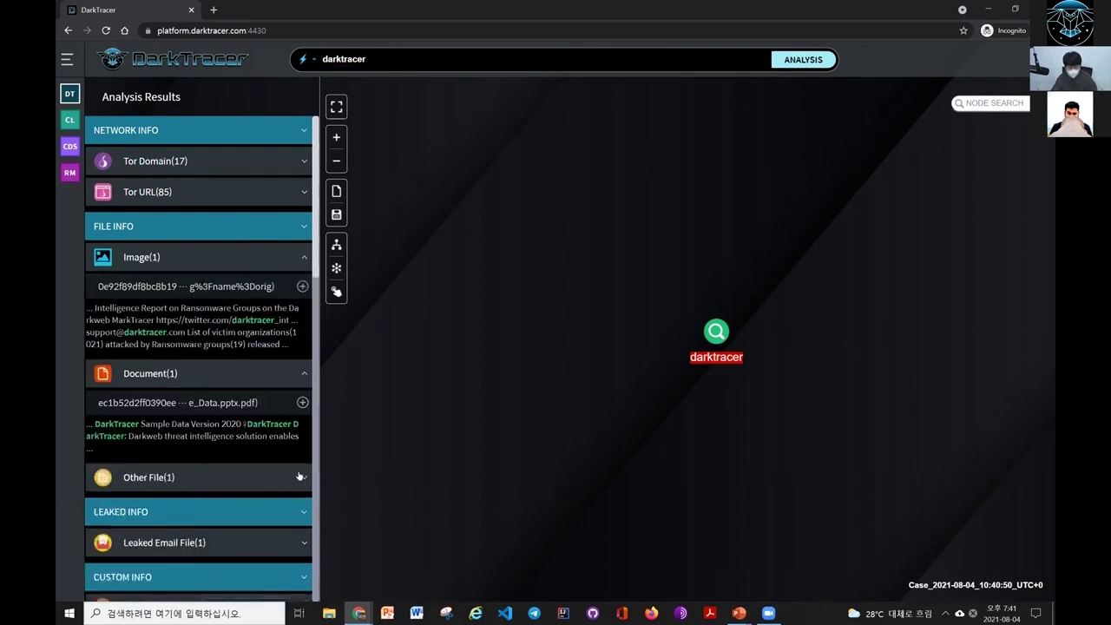
click(301, 477)
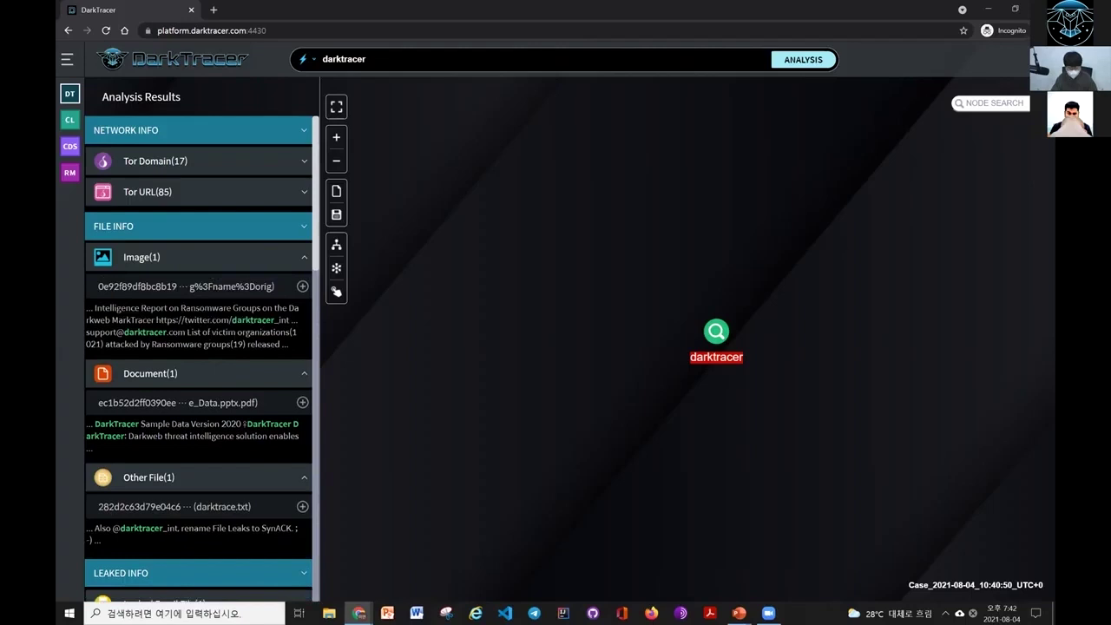
Step: Open the image file's details, unblur its preview, examine the file information, and close the details
click(186, 285)
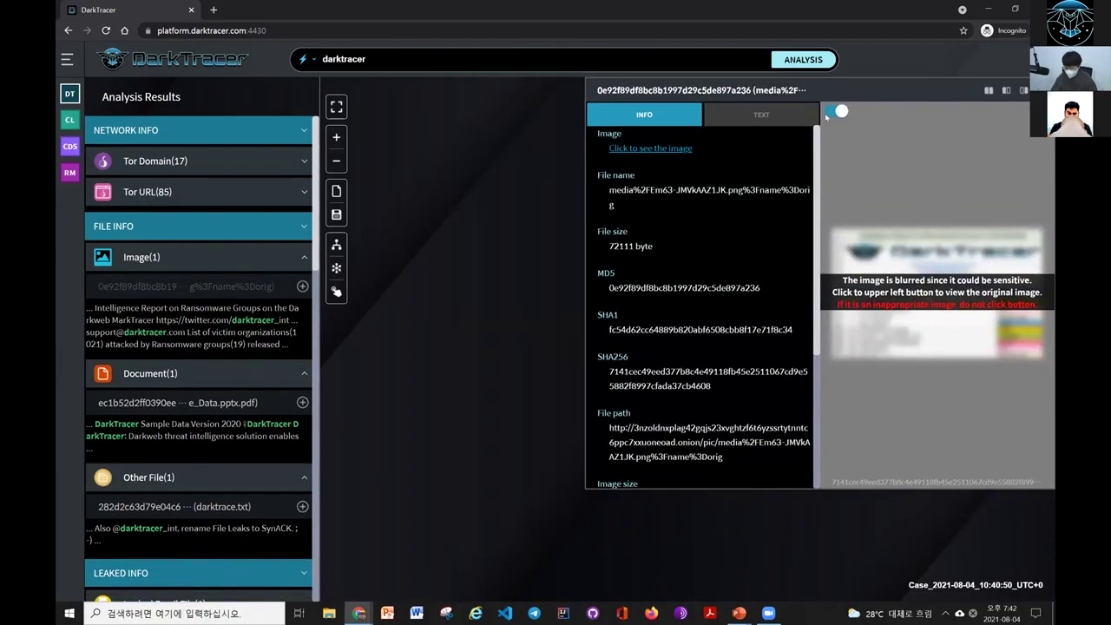
click(830, 112)
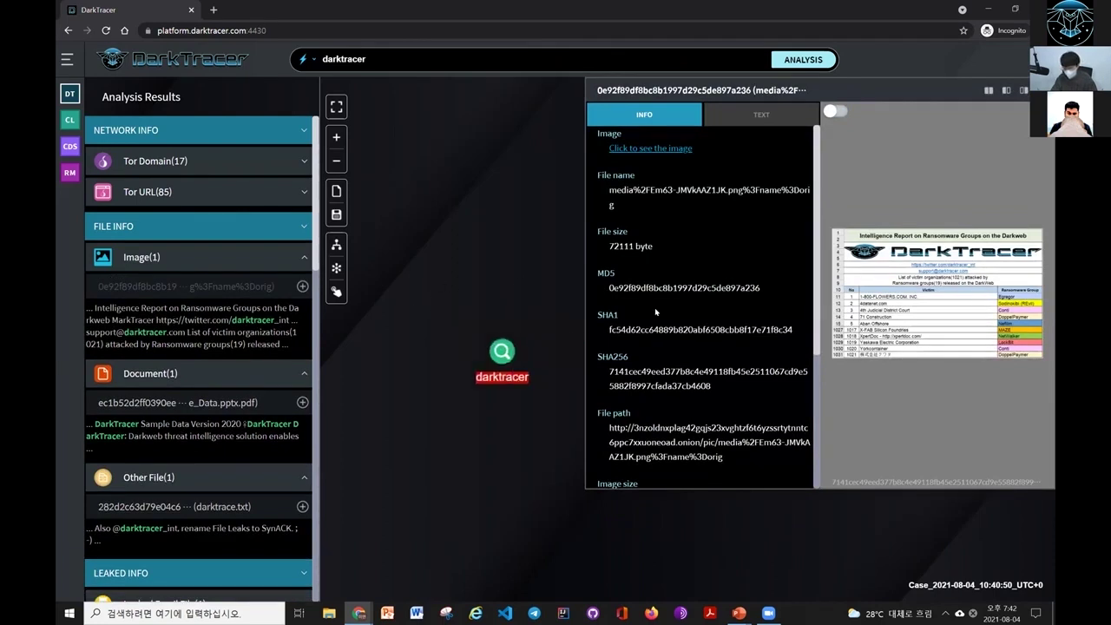
scroll(625, 308, down, 1)
scroll(625, 309, down, 3)
drag(615, 245, 762, 306)
click(731, 274)
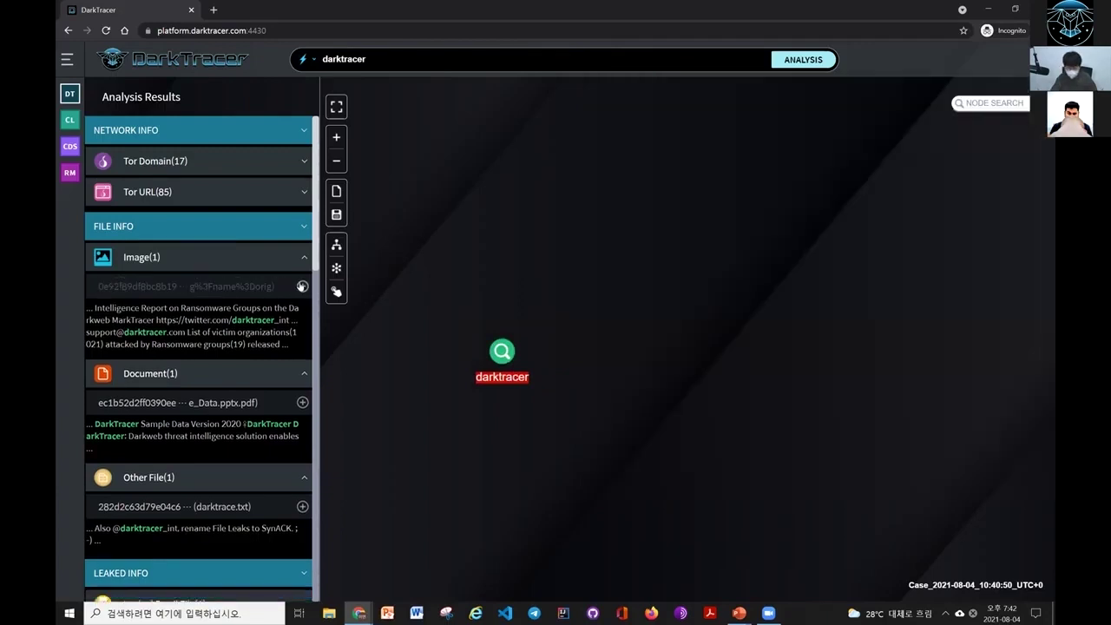
Step: Add the image file to the graph, search from its node, and add its Tor URL to the graph
click(302, 286)
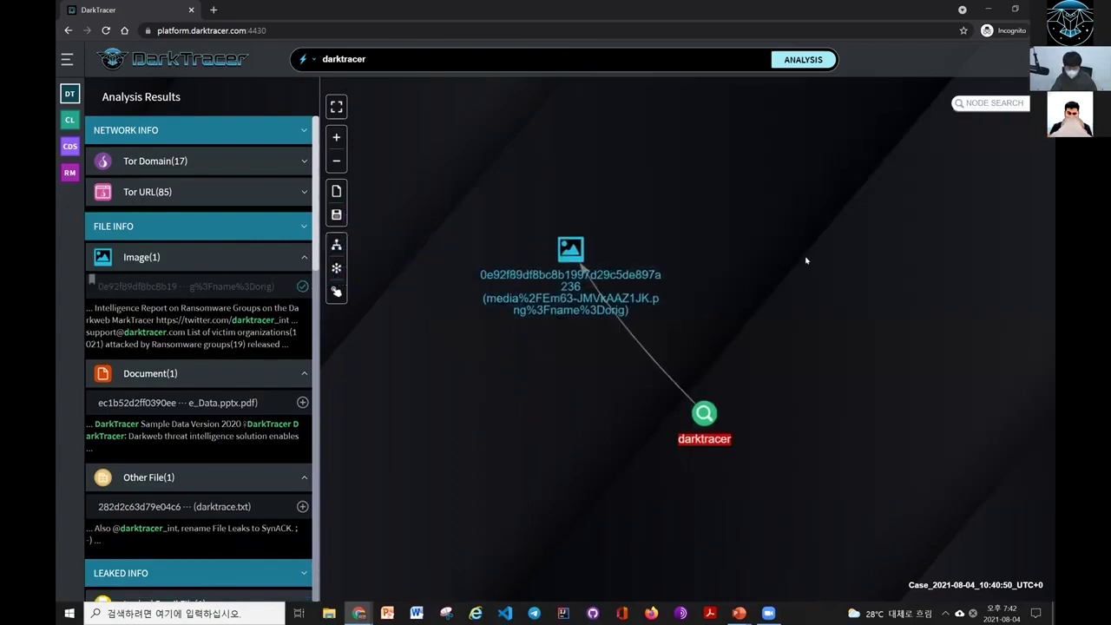
right_click(570, 250)
click(633, 233)
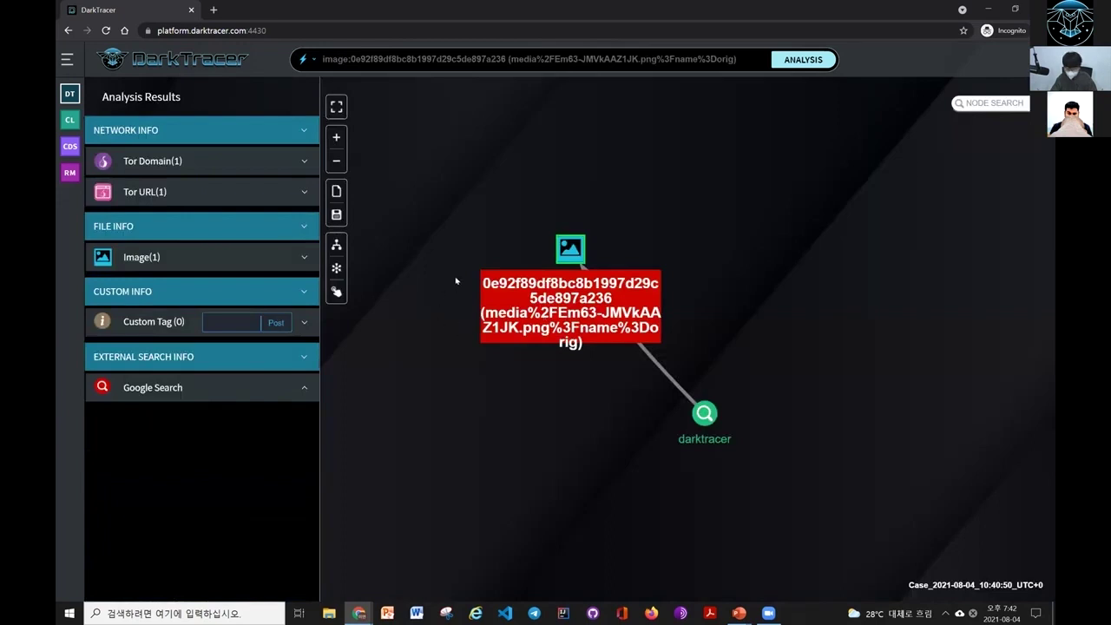
click(304, 191)
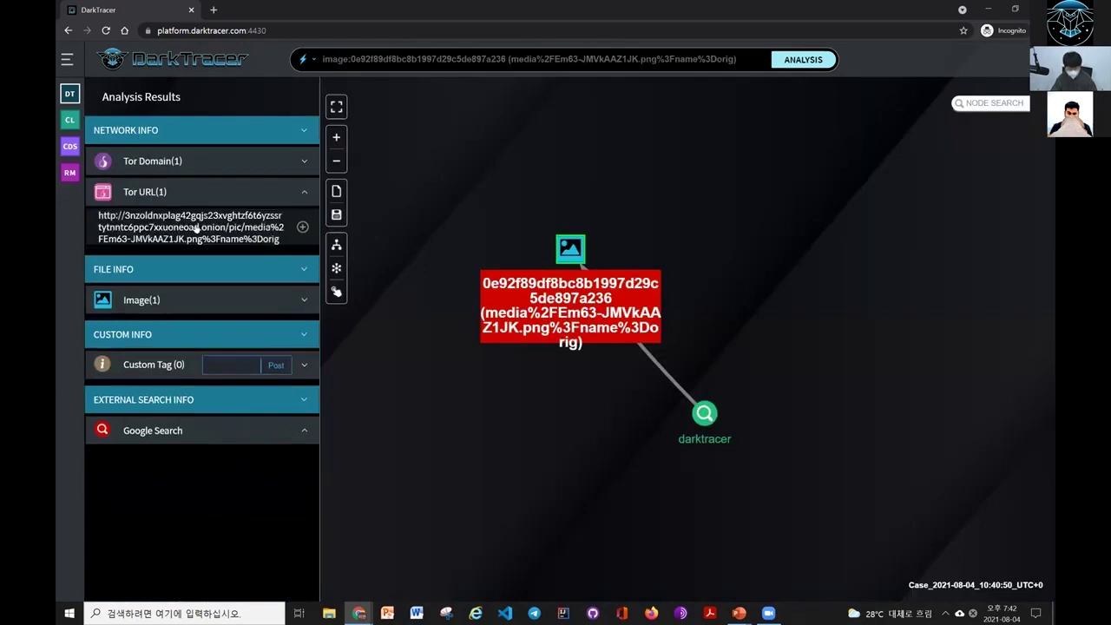
click(302, 220)
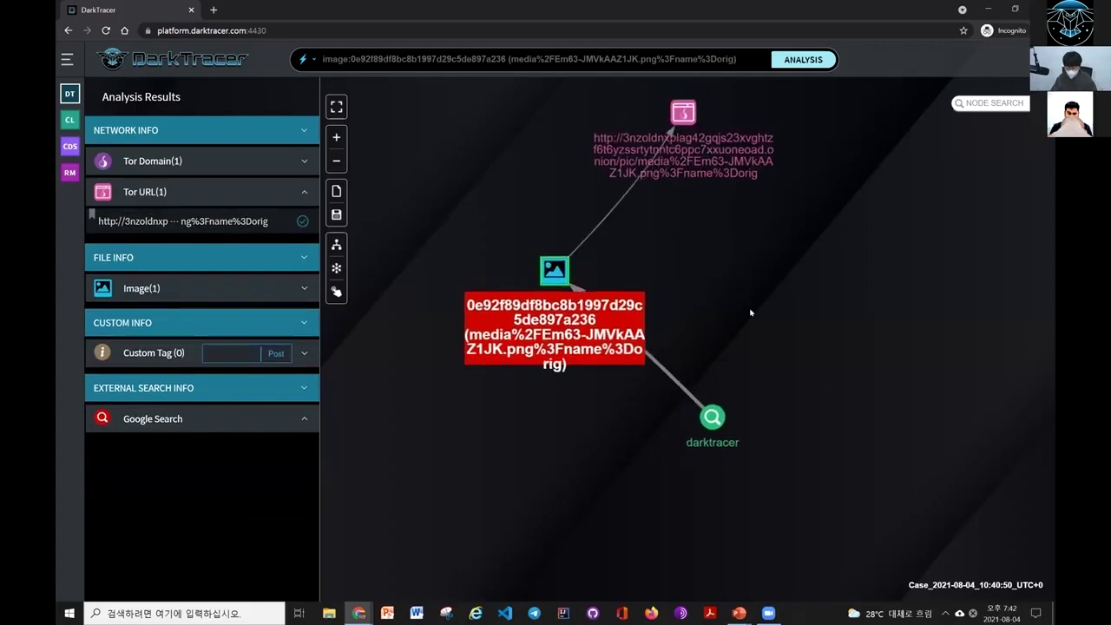
Step: Search again from the darktracer node and expand the Document, Other File and Leaked Email File results
click(577, 301)
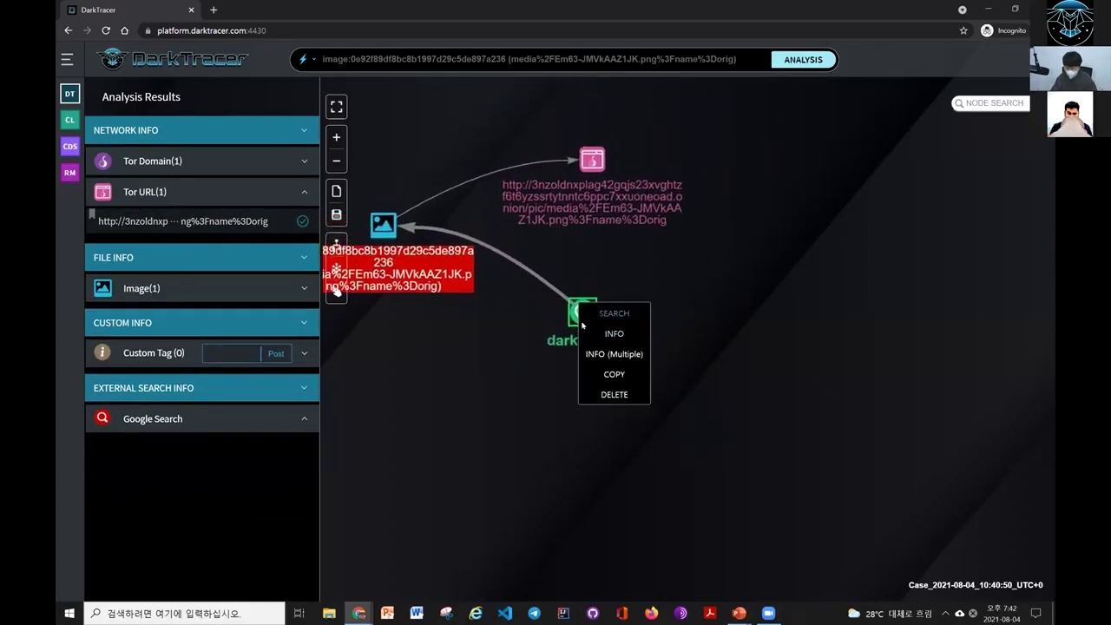
click(615, 314)
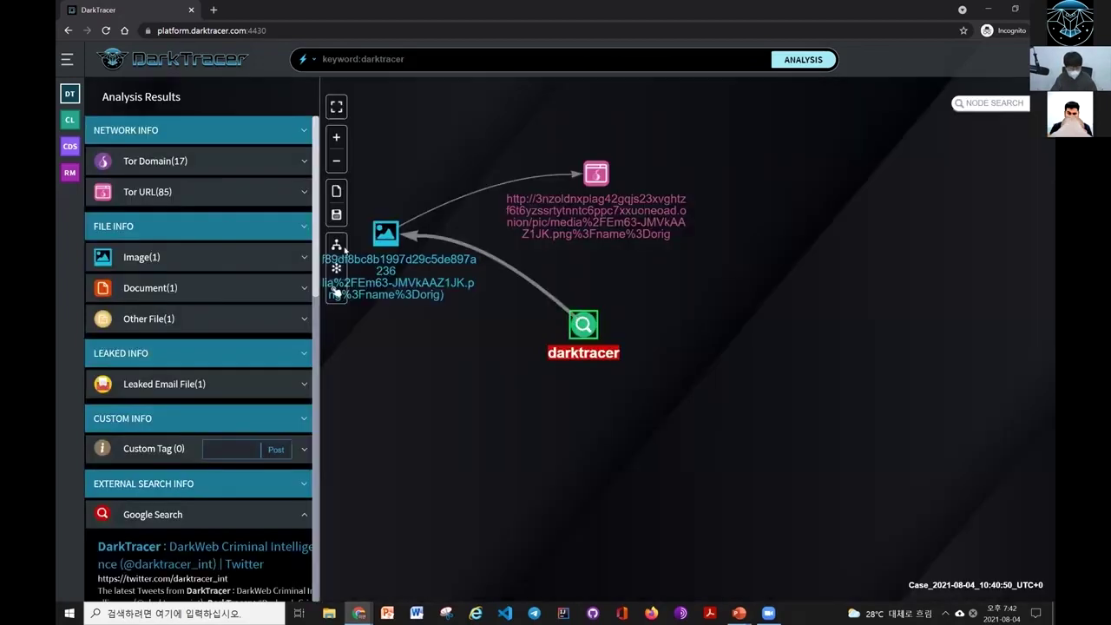
click(302, 288)
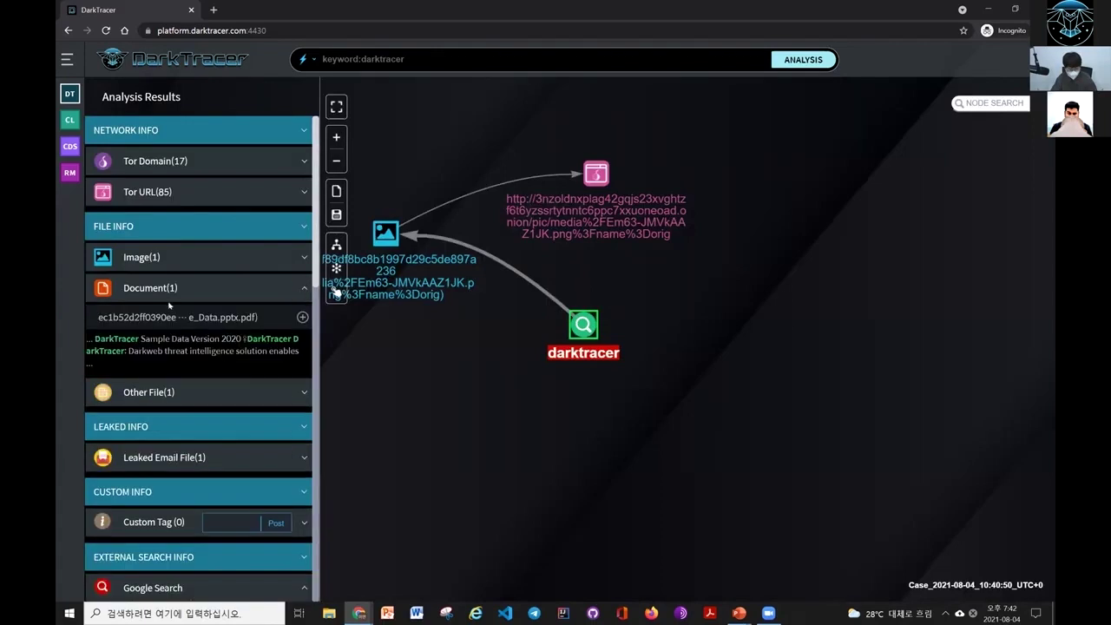
click(303, 395)
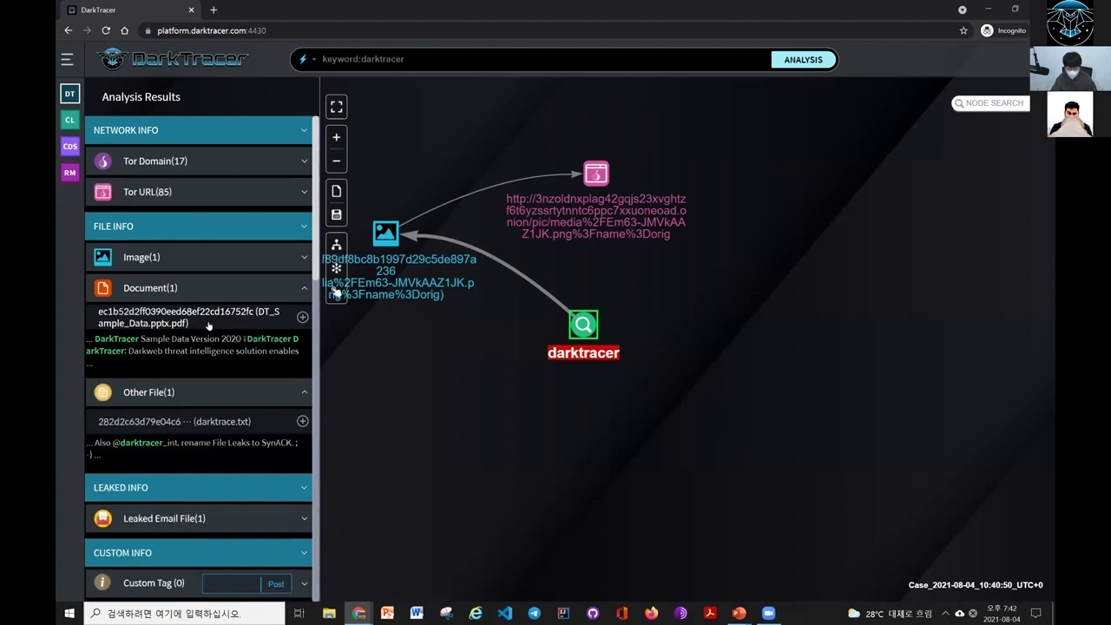
click(303, 515)
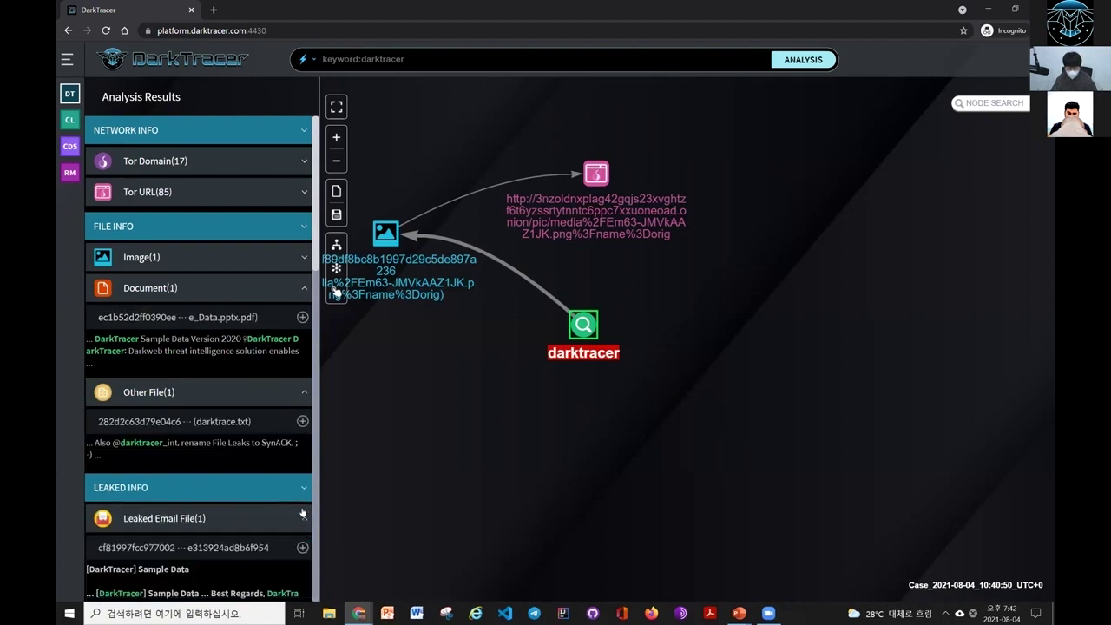
Step: Open the details of DT_Sample_Data.pptx.pdf, move them clear of the graph, and add the document to the graph
scroll(224, 443, down, 1)
click(189, 258)
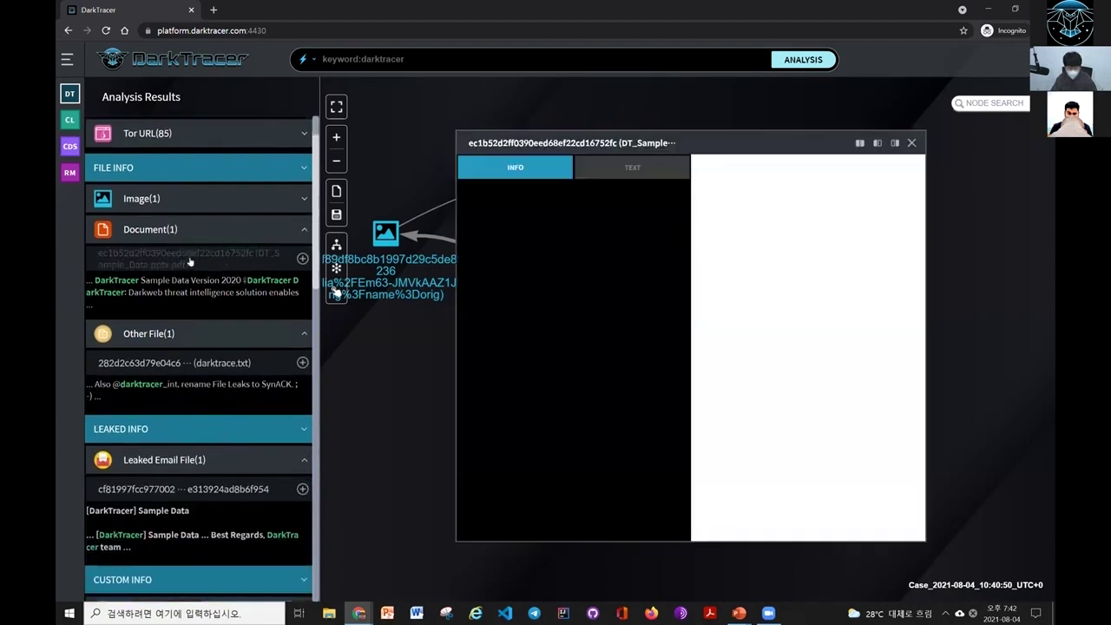
drag(638, 152, 768, 105)
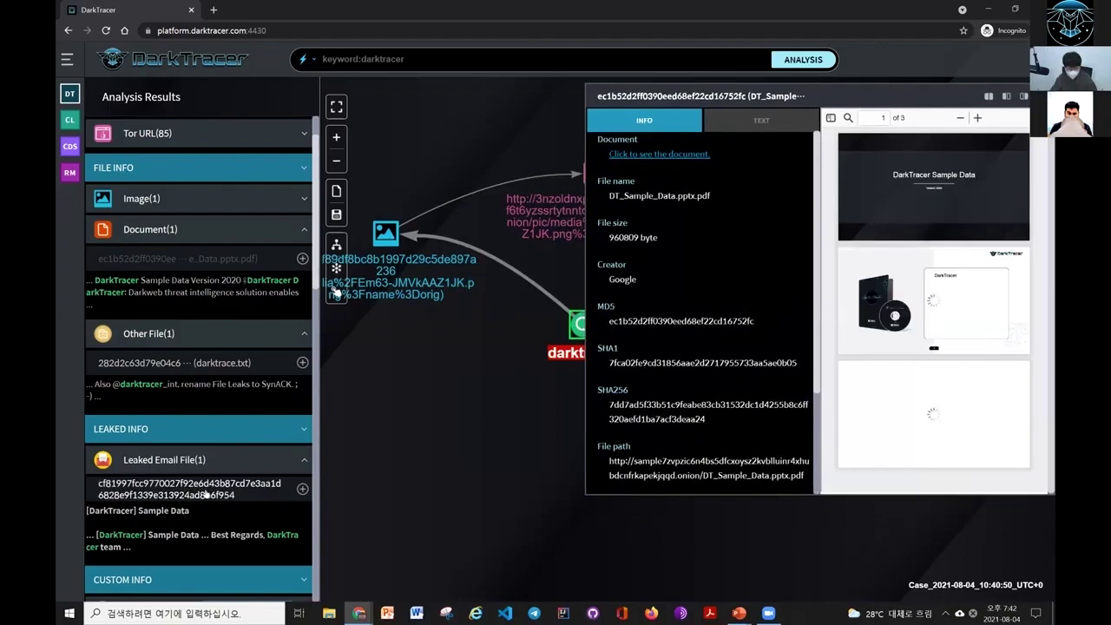
click(302, 258)
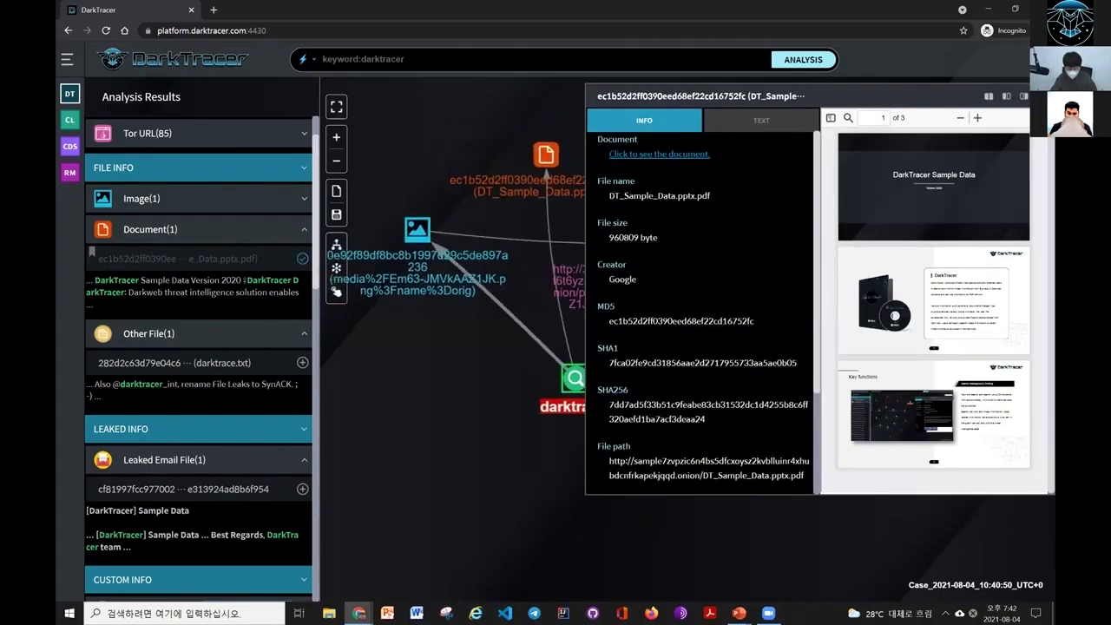
Step: Highlight the SynACK mention in the darktrace.txt excerpt and add that file to the graph
drag(154, 384, 293, 384)
click(183, 396)
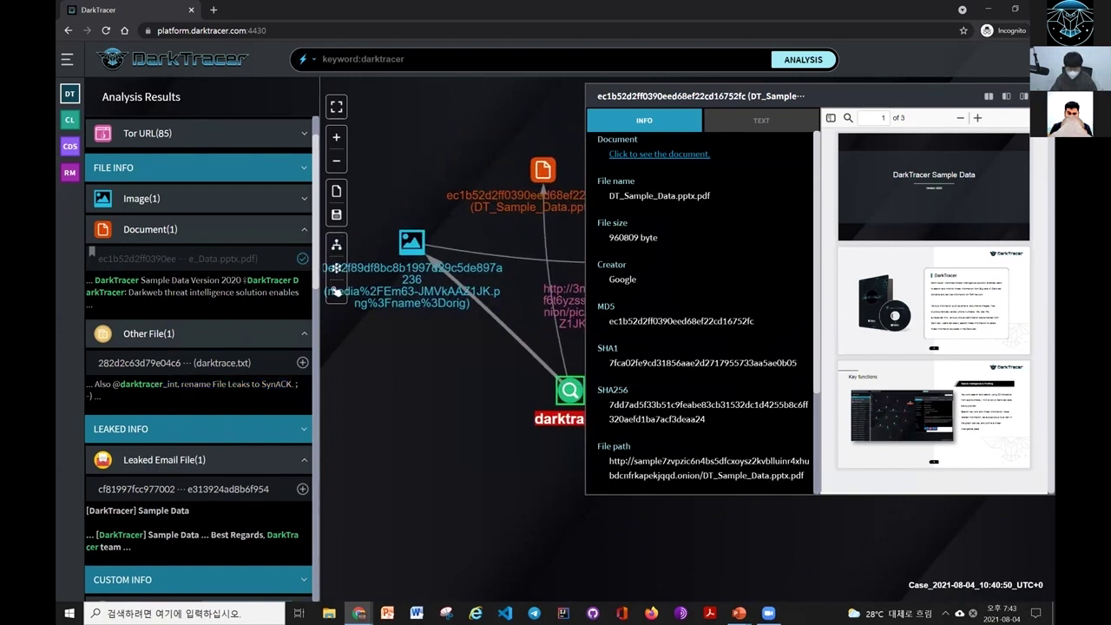
drag(251, 384, 288, 384)
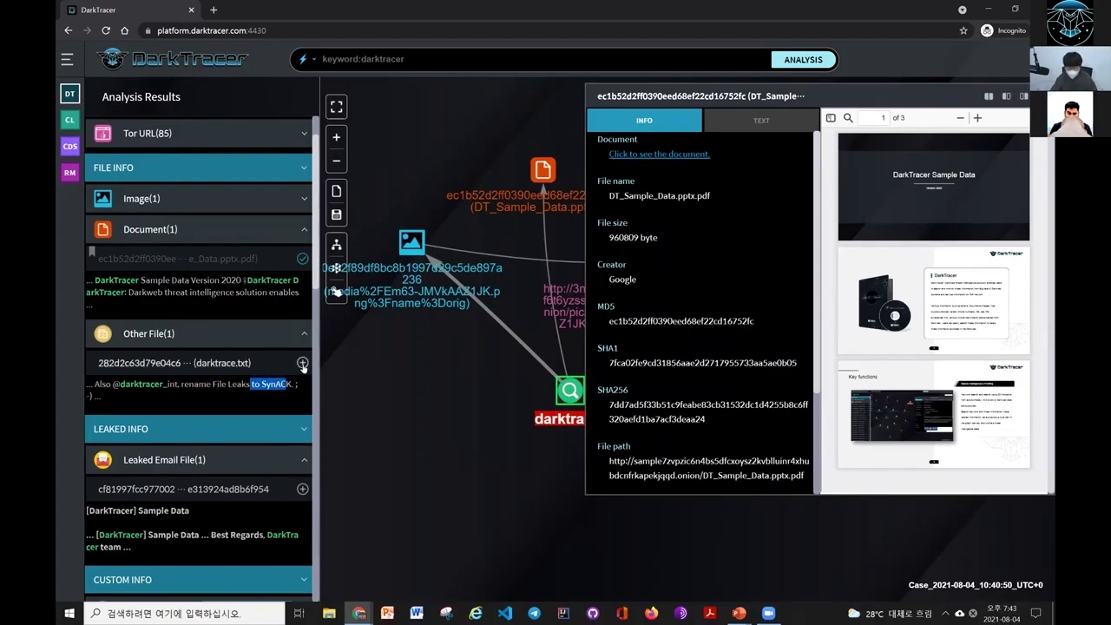
click(302, 363)
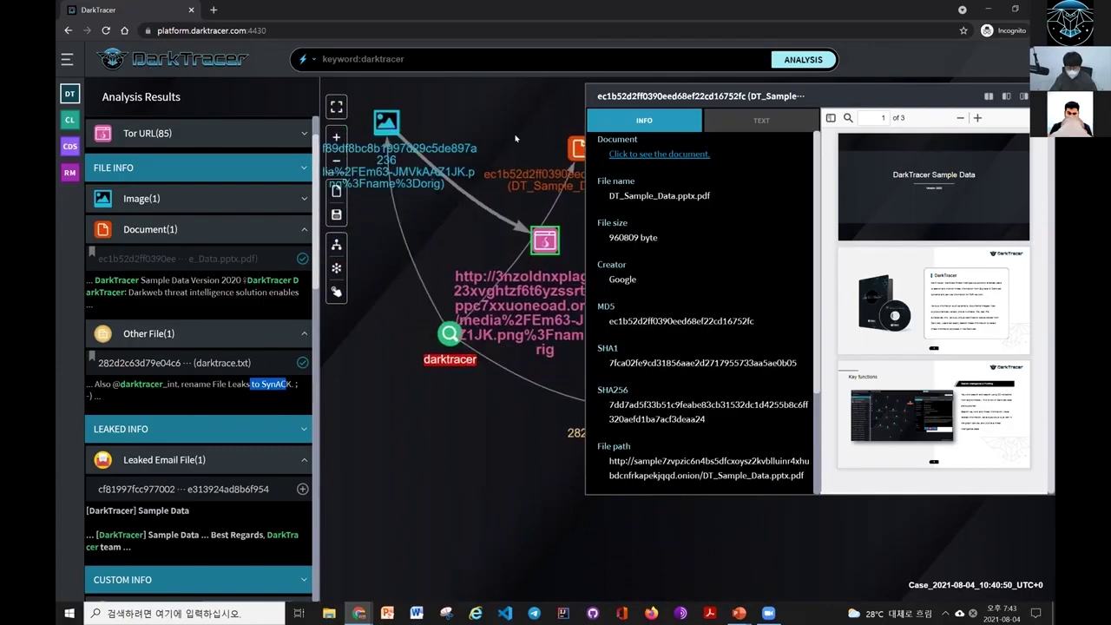
Step: Review the leaked email file's message text, close its details, and add the file to the graph
click(160, 490)
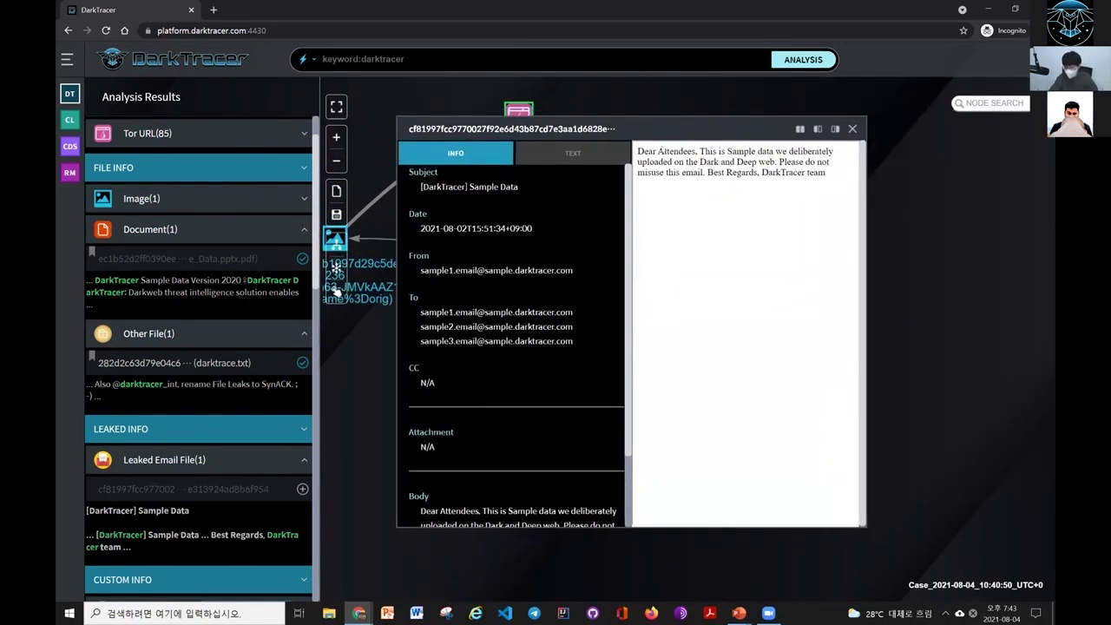
drag(751, 162, 786, 172)
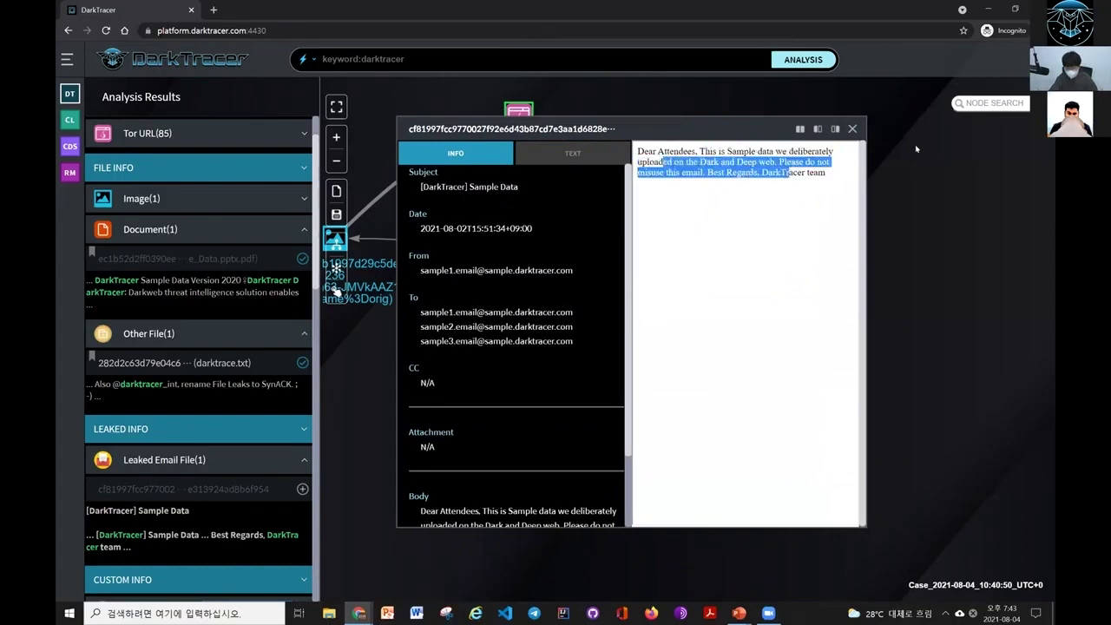
click(853, 128)
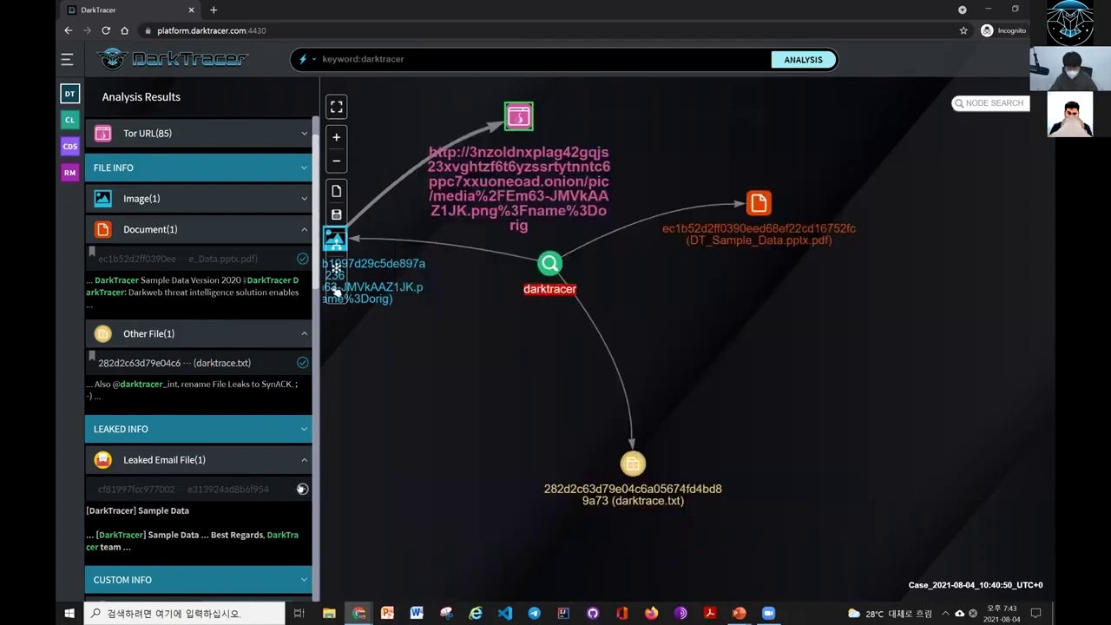
click(302, 489)
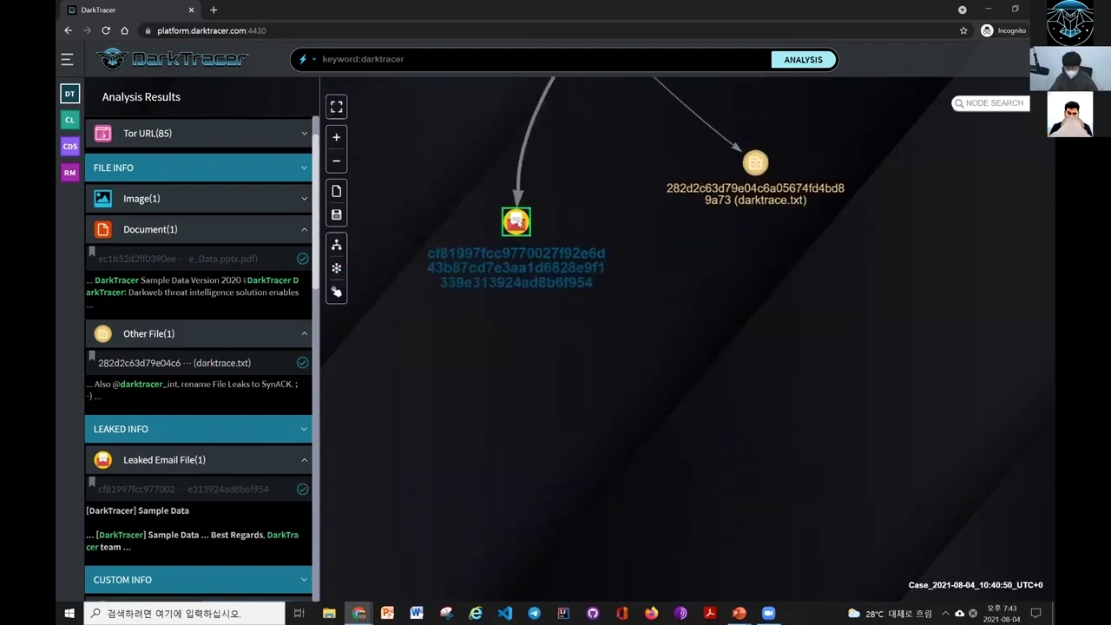
Step: Search from the leaked email file's node and add its three sample email addresses to the graph
right_click(517, 224)
click(555, 240)
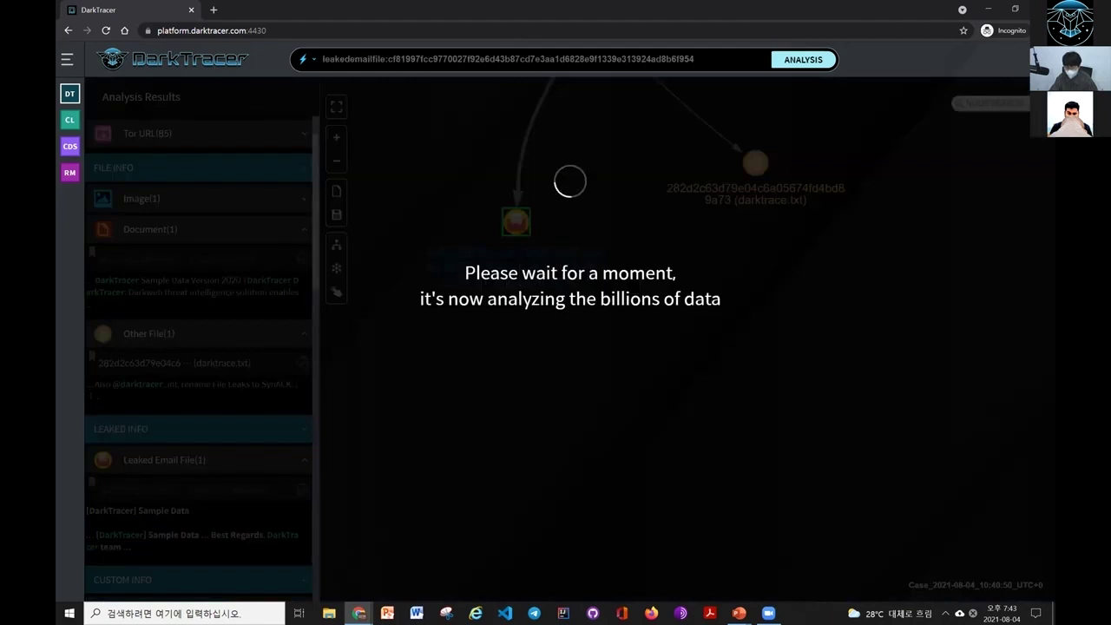
click(303, 225)
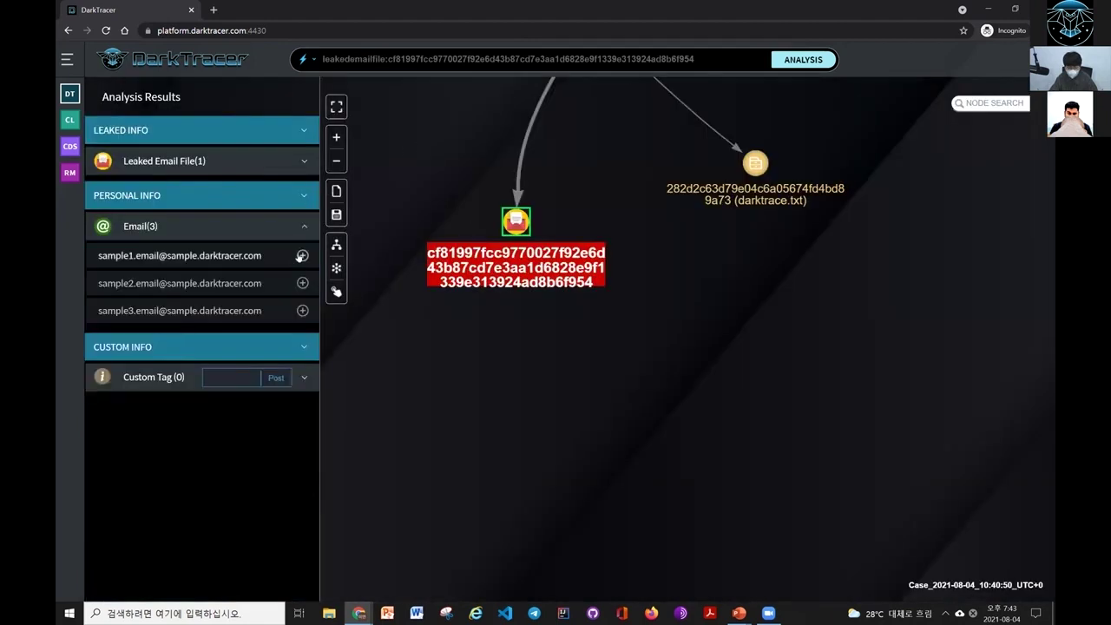
click(302, 255)
click(302, 283)
click(302, 310)
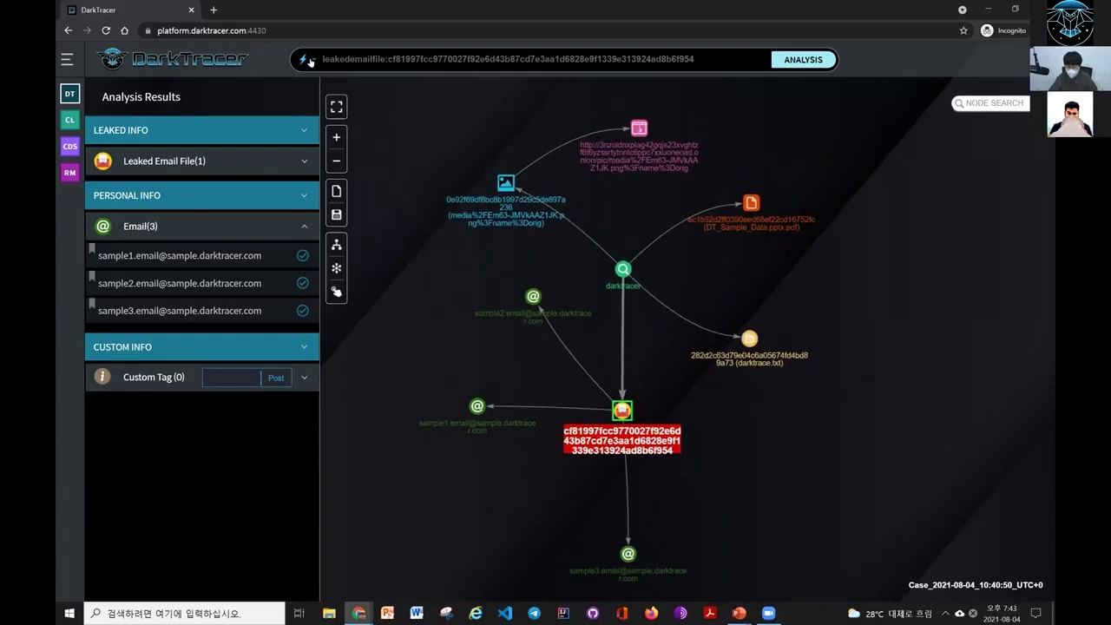
Step: Look through the search type categories, including Leaked Info, Hash Info and Malware Info, and close the list
click(311, 63)
scroll(376, 125, down, 5)
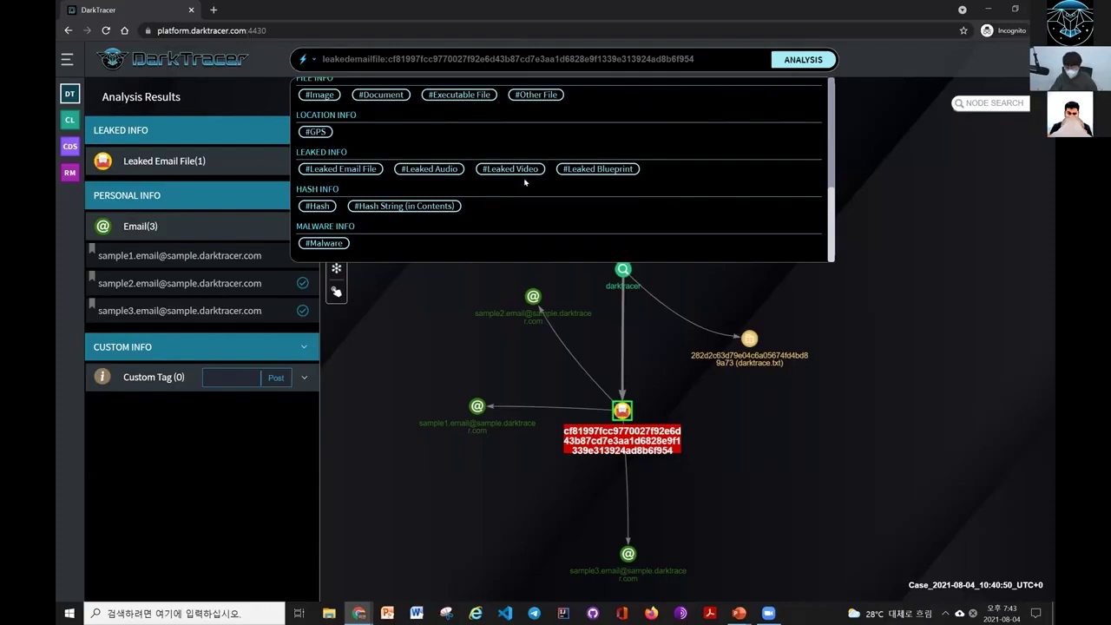
click(658, 336)
Step: Rearrange the nodes around the leaked email file in the graph
click(419, 351)
drag(546, 261, 402, 339)
drag(667, 374, 636, 404)
drag(469, 262, 590, 257)
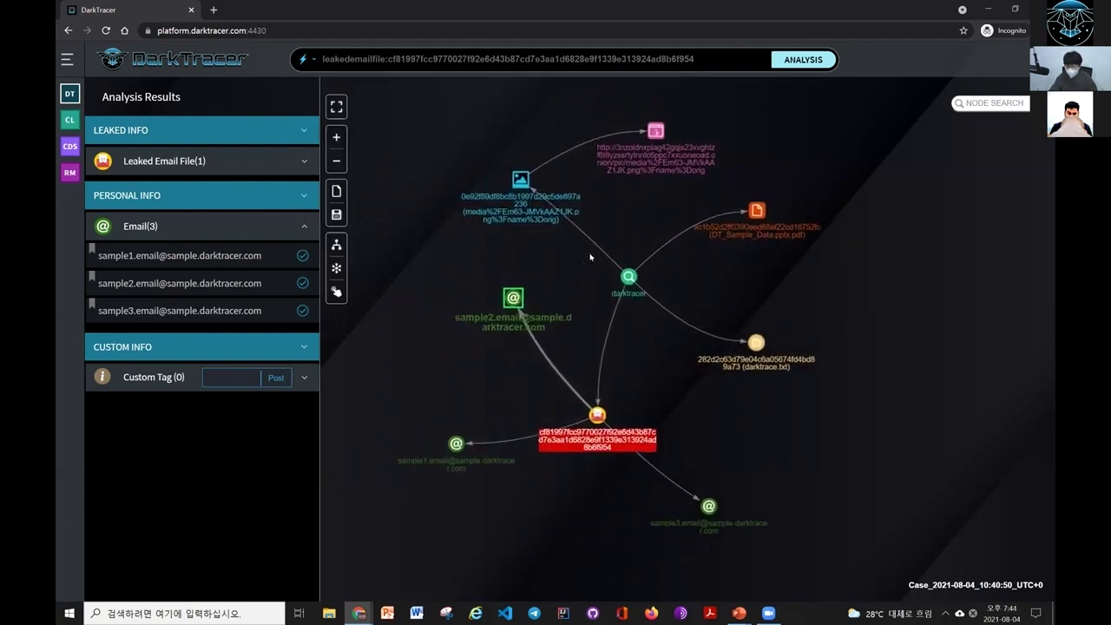
Step: Switch to the presentation and advance from the Use case #2 Monitoring Business assets slide
key(alt+Tab)
key(alt+Tab)
key(alt+Tab)
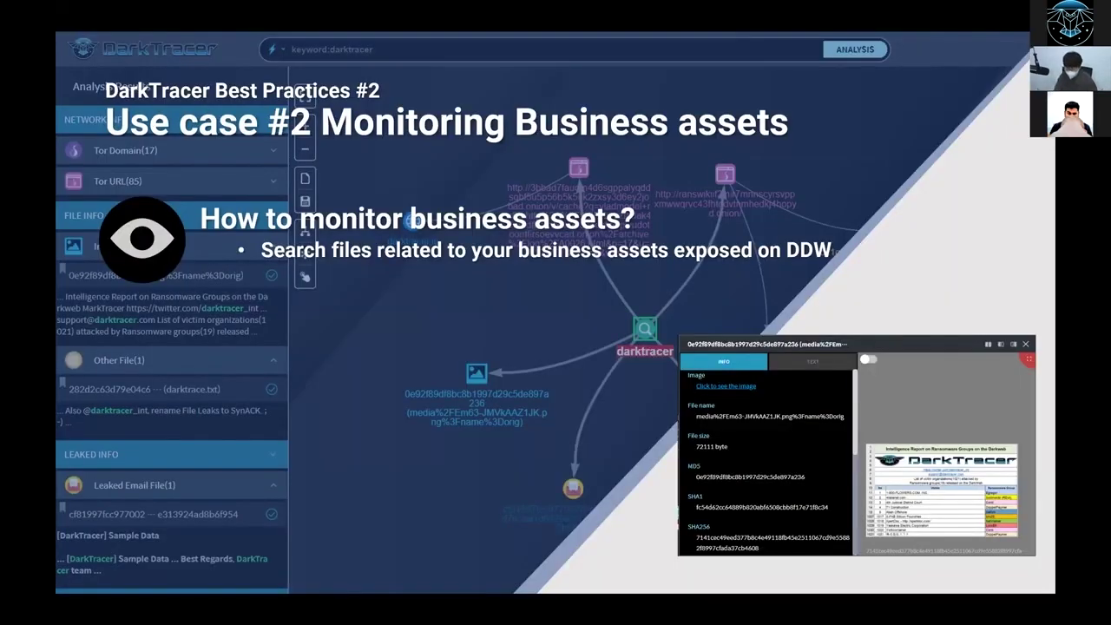
key(Right)
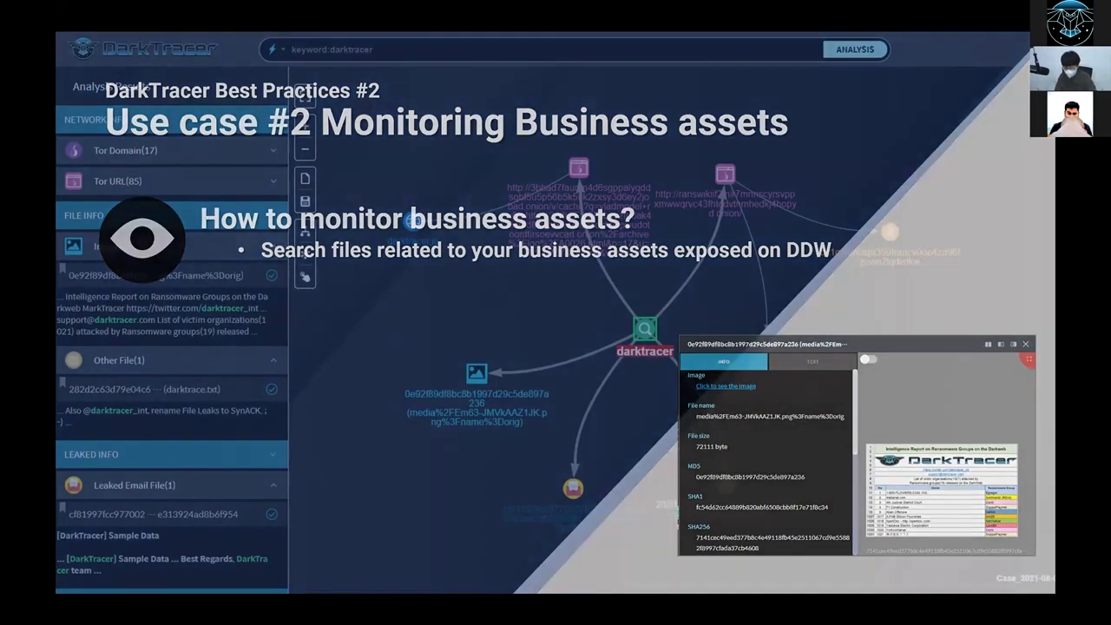